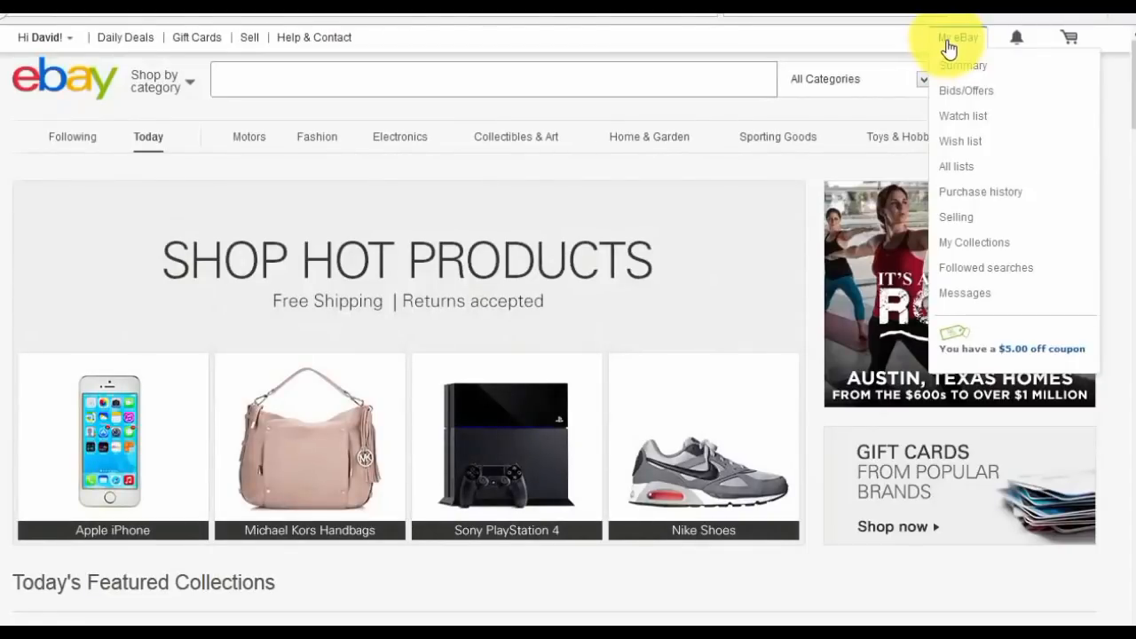
Go to the account's selling overview, start selling an item and switch to the advanced listing tool.
{"action": "left_click", "coordinate": [959, 218]}
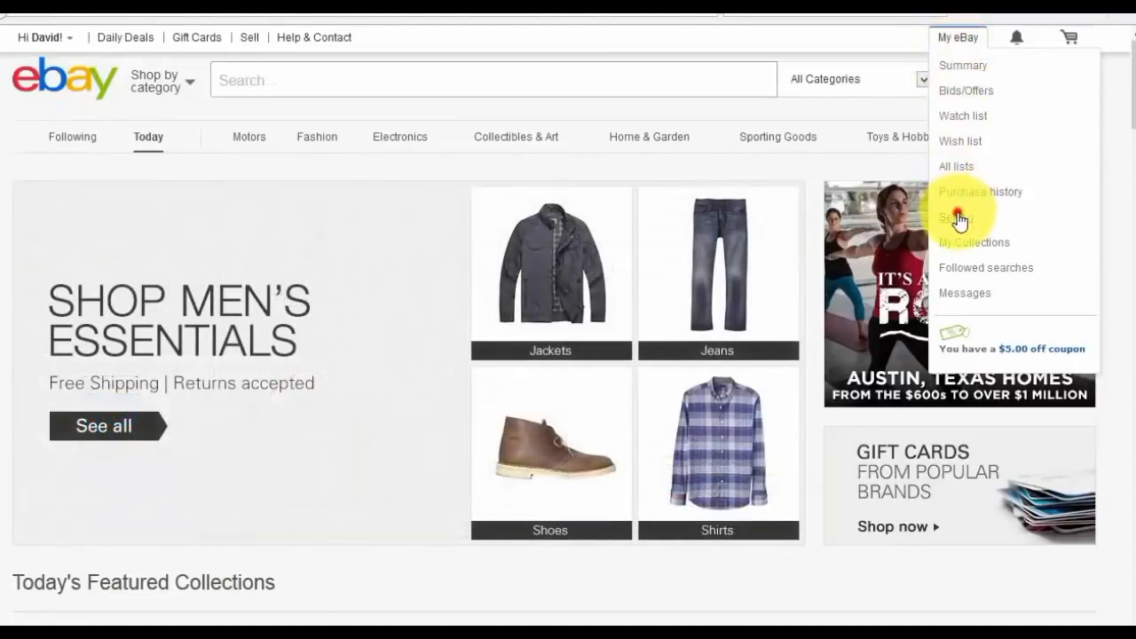
{"action": "scroll", "coordinate": [351, 302], "scroll_direction": "down", "scroll_amount": 3}
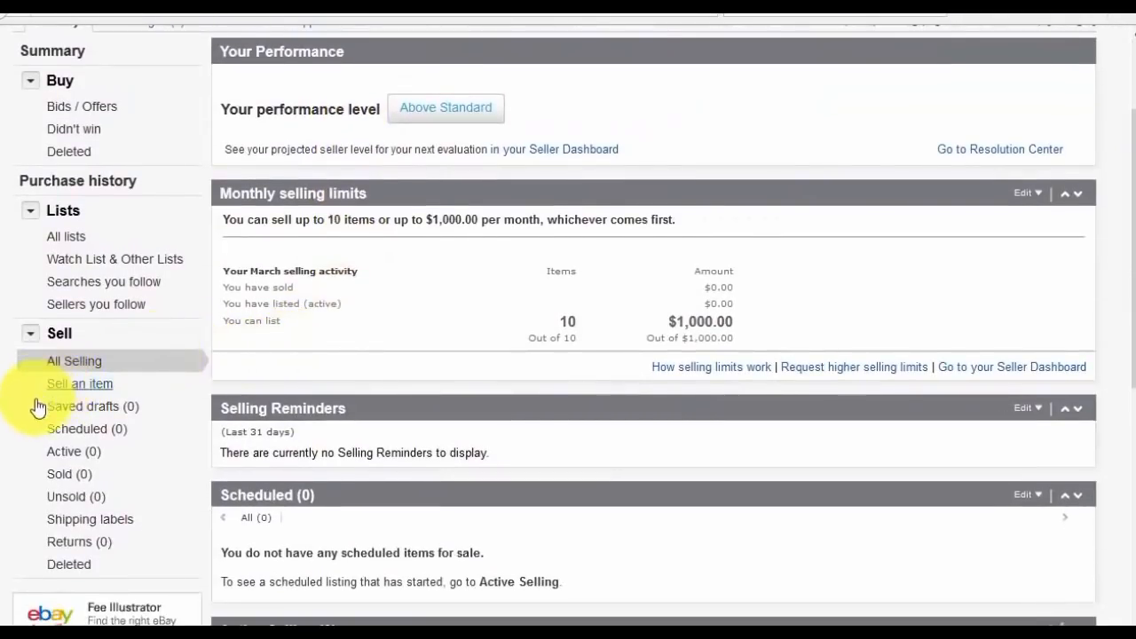
{"action": "left_click", "coordinate": [94, 383]}
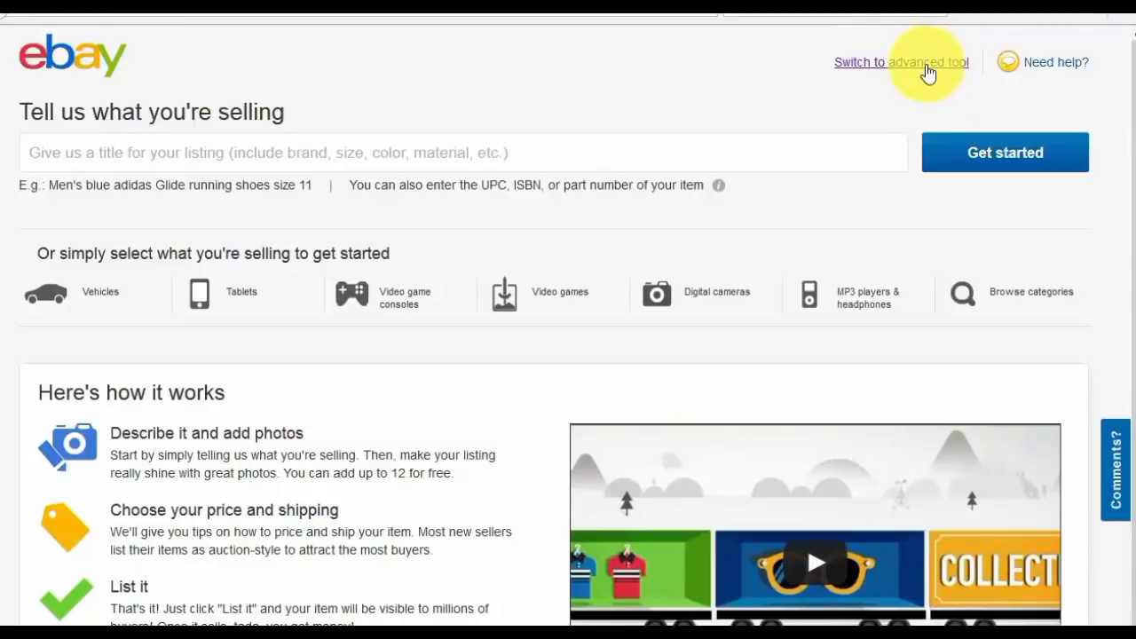
{"action": "left_click", "coordinate": [927, 65]}
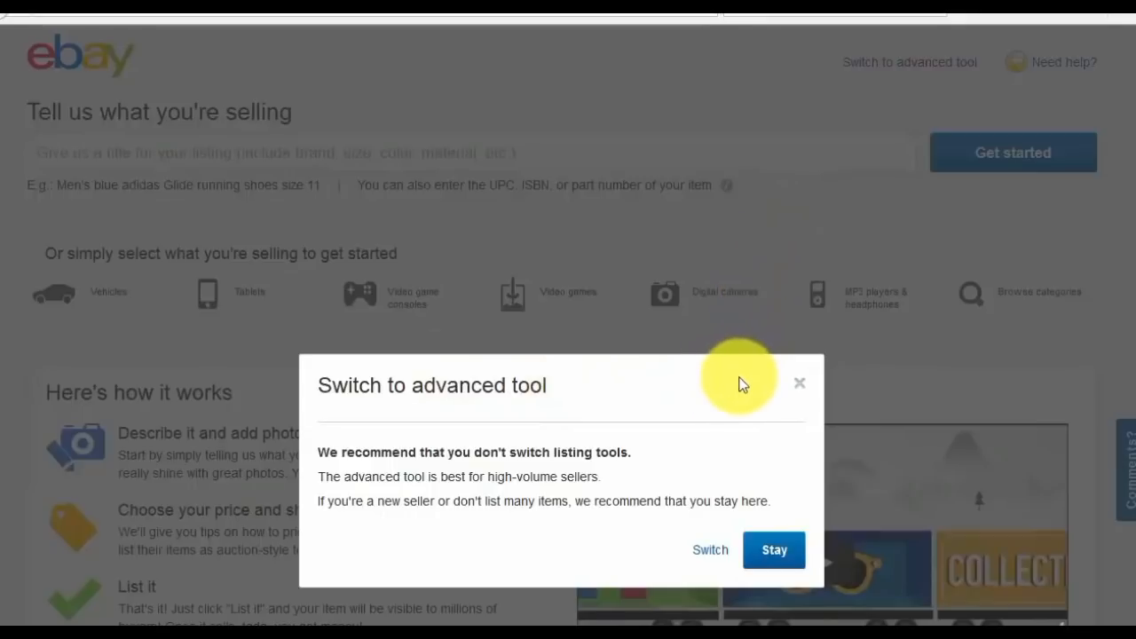
{"action": "left_click", "coordinate": [713, 552]}
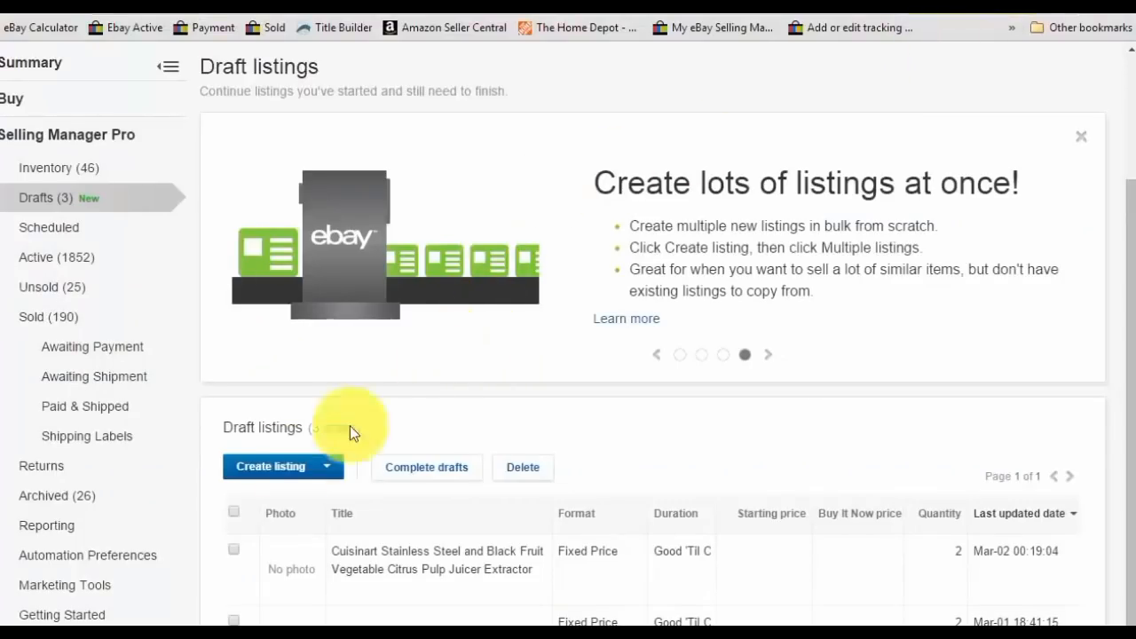
Create a new listing titled "electric welder" and proceed to its category selection.
{"action": "left_click", "coordinate": [294, 468]}
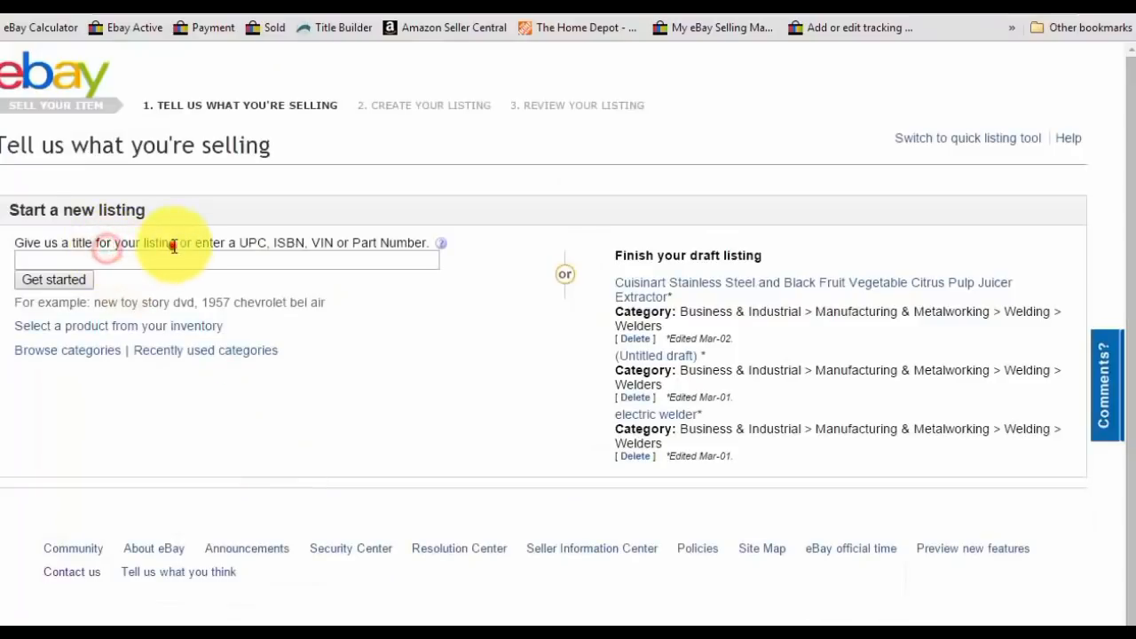
{"action": "left_click", "coordinate": [172, 260]}
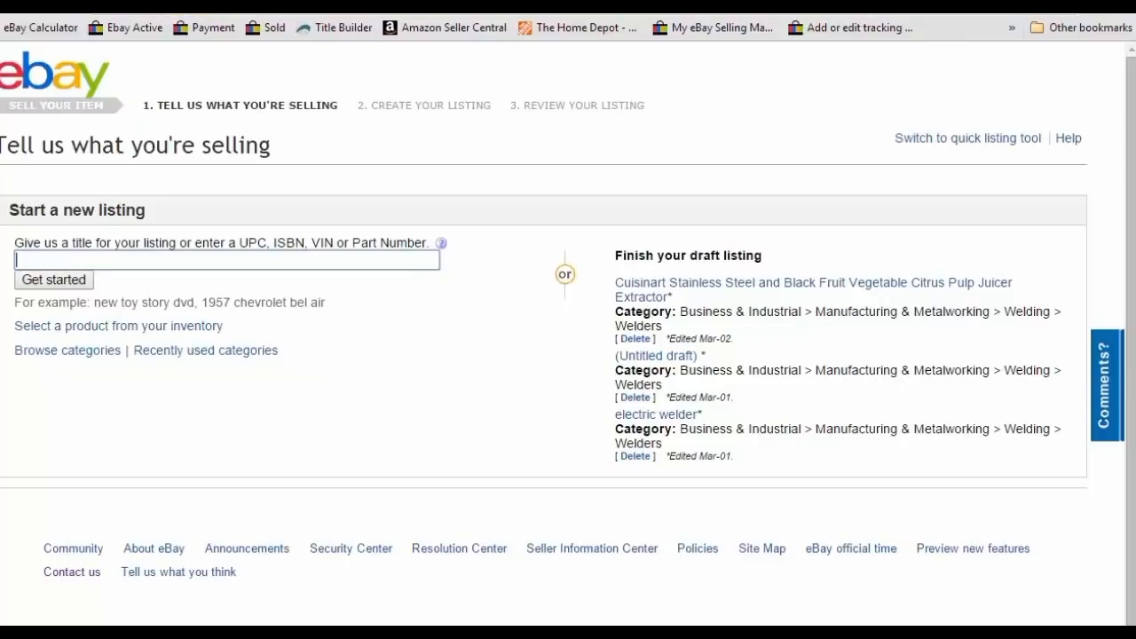
{"action": "key", "text": "ctrl+Tab"}
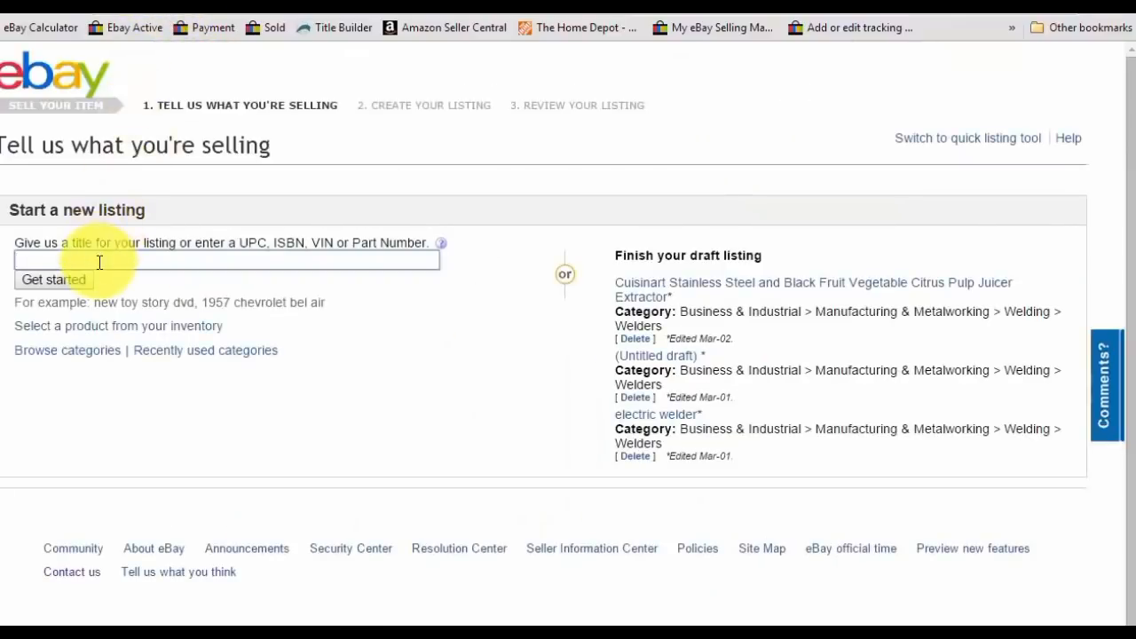
{"action": "left_click", "coordinate": [98, 262]}
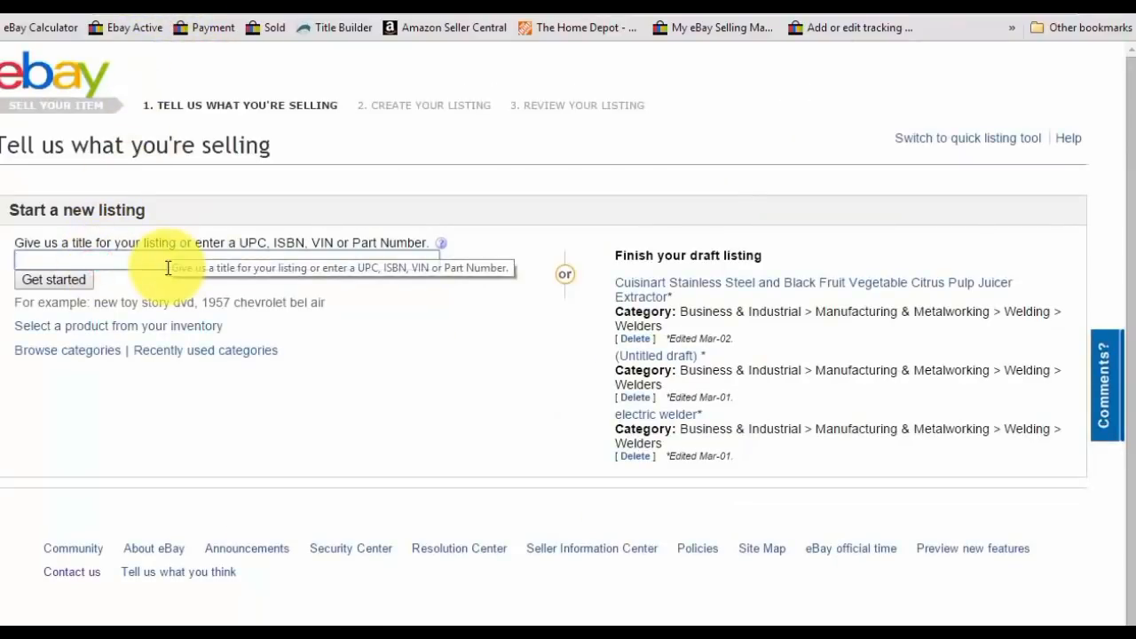
{"action": "type", "text": "ele"}
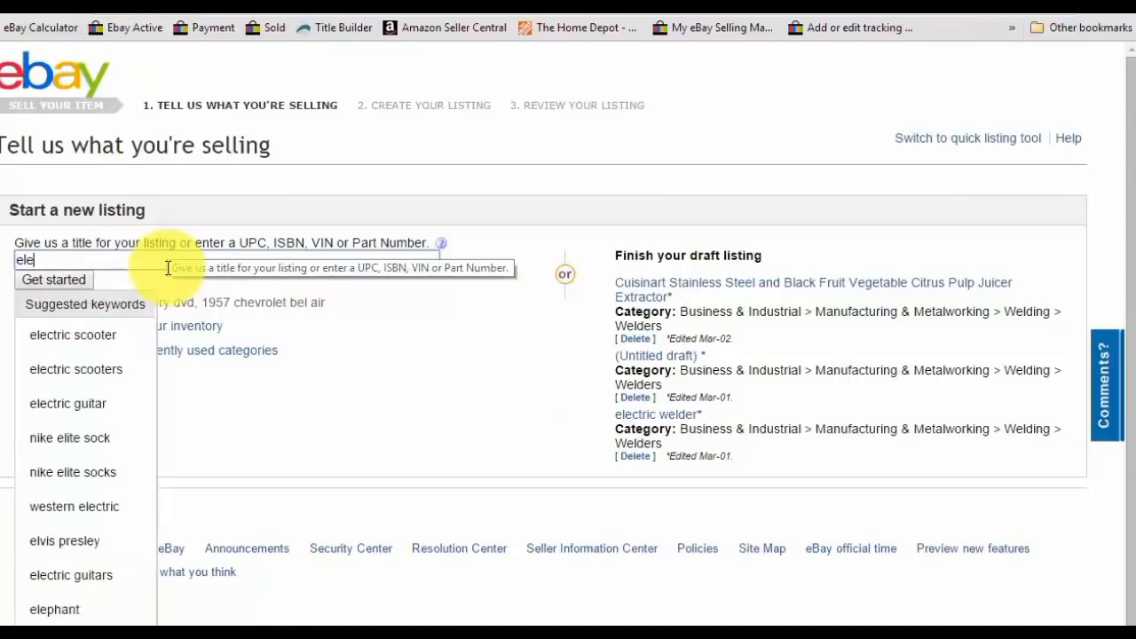
{"action": "type", "text": "ctric welder"}
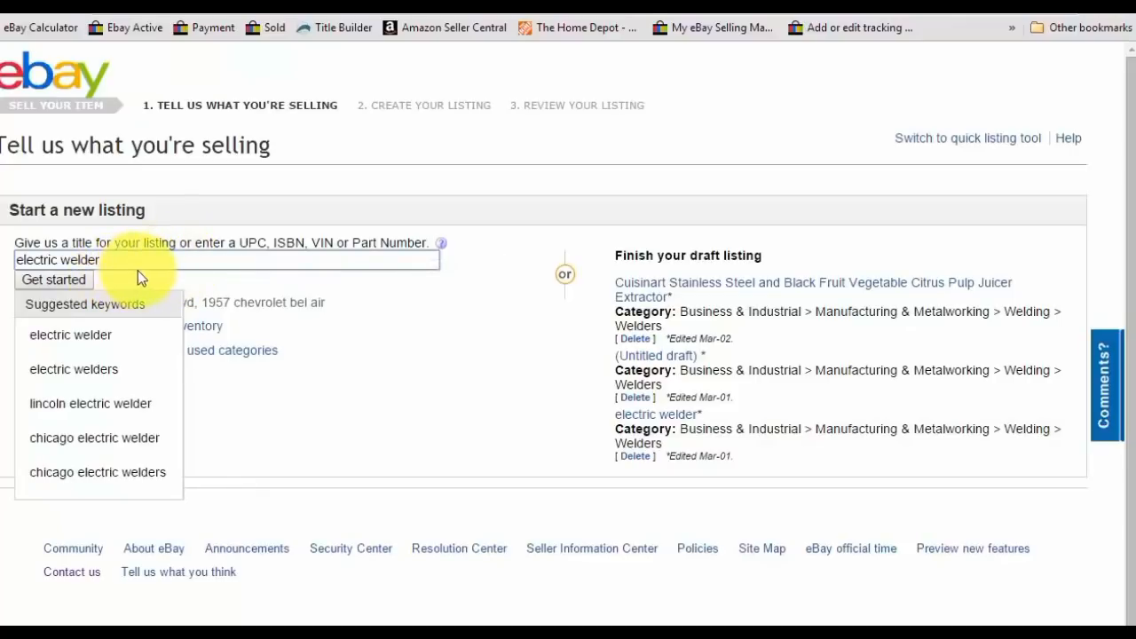
{"action": "left_click", "coordinate": [137, 271]}
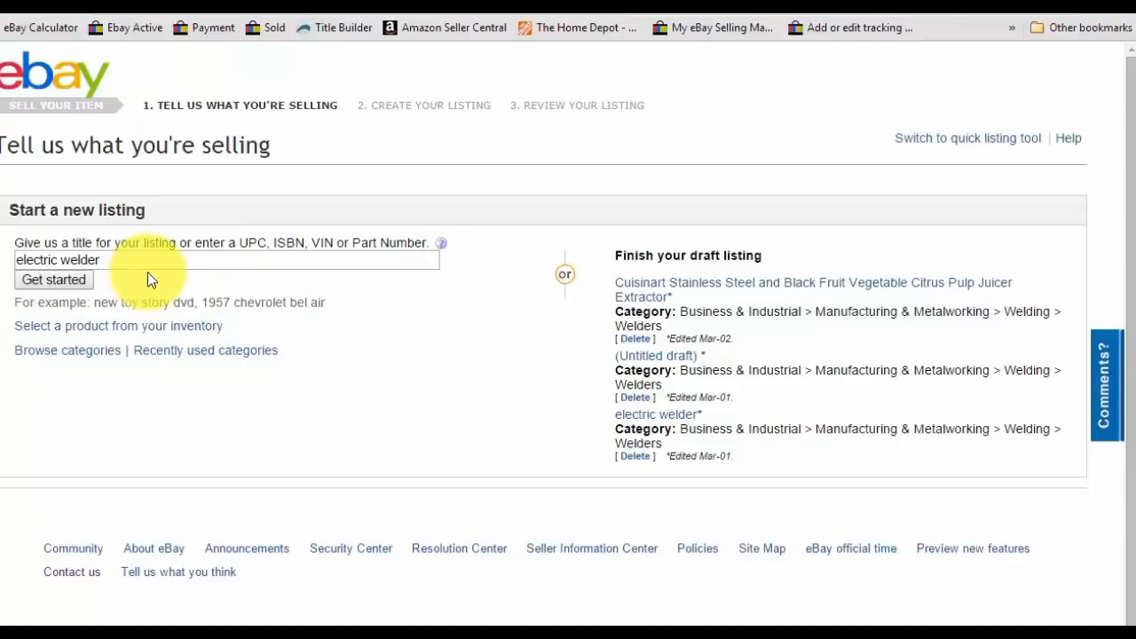
{"action": "left_click", "coordinate": [72, 278]}
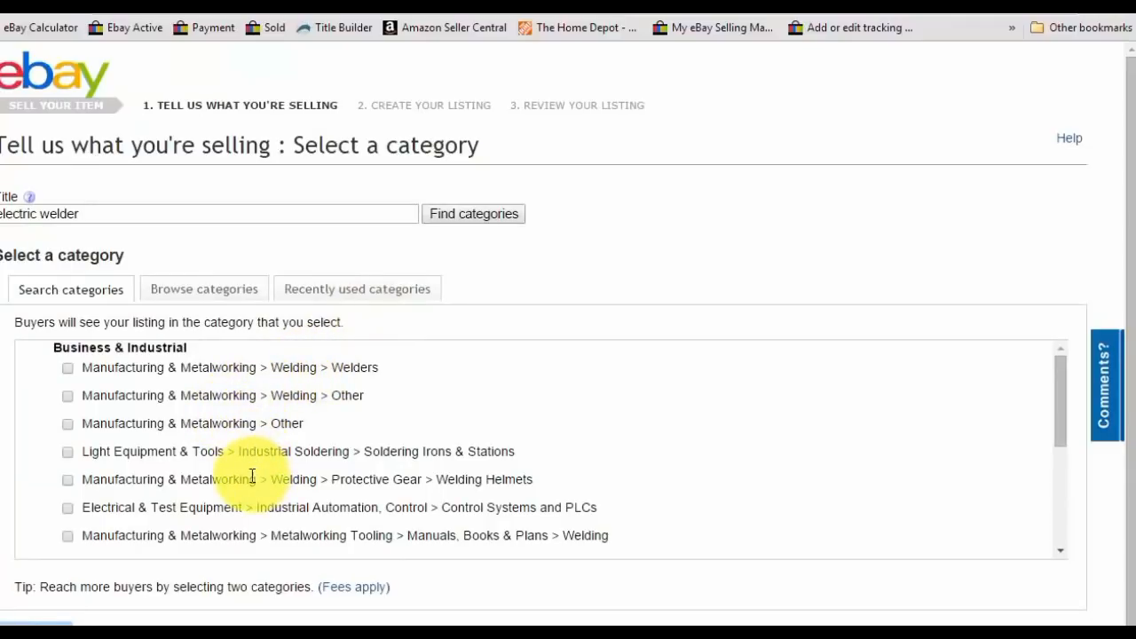
Review the suggested categories and choose Business & Industrial > Manufacturing & Metalworking > Welding > Welders for the listing.
{"action": "left_click", "coordinate": [277, 422]}
{"action": "left_click", "coordinate": [281, 424]}
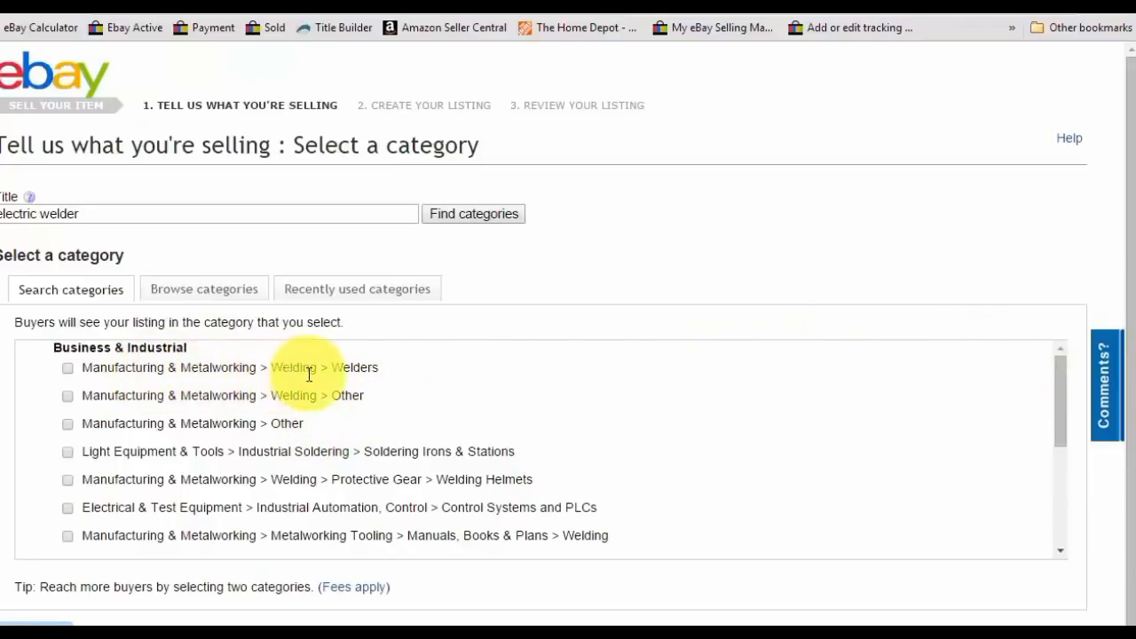
{"action": "left_click_drag", "start_coordinate": [1062, 388], "coordinate": [1062, 461]}
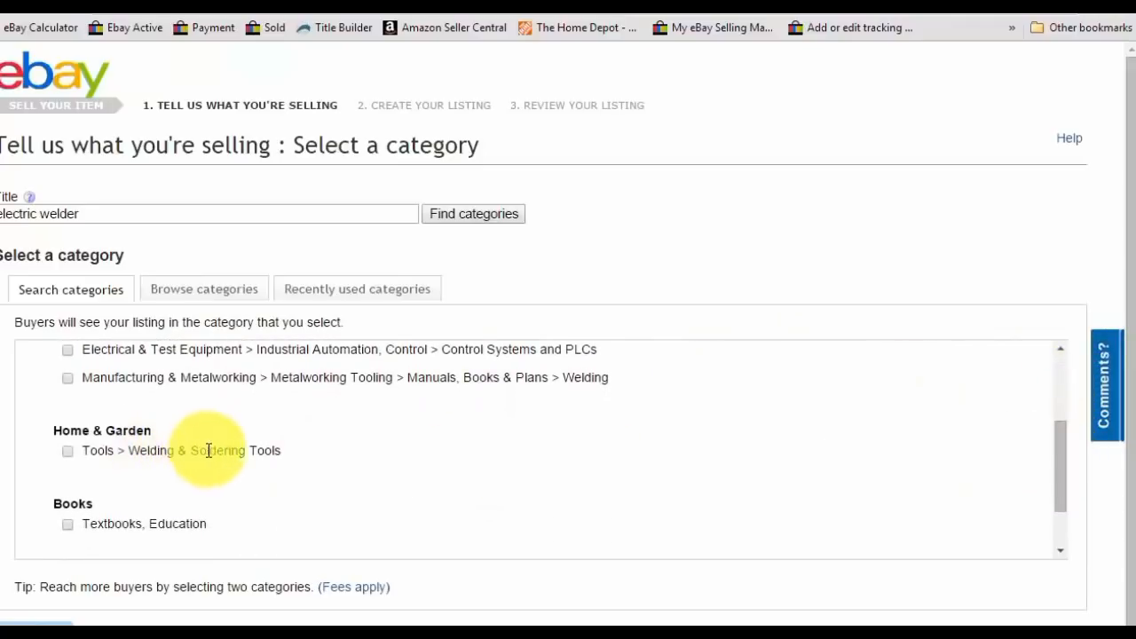
{"action": "left_click_drag", "start_coordinate": [1064, 467], "coordinate": [1065, 351]}
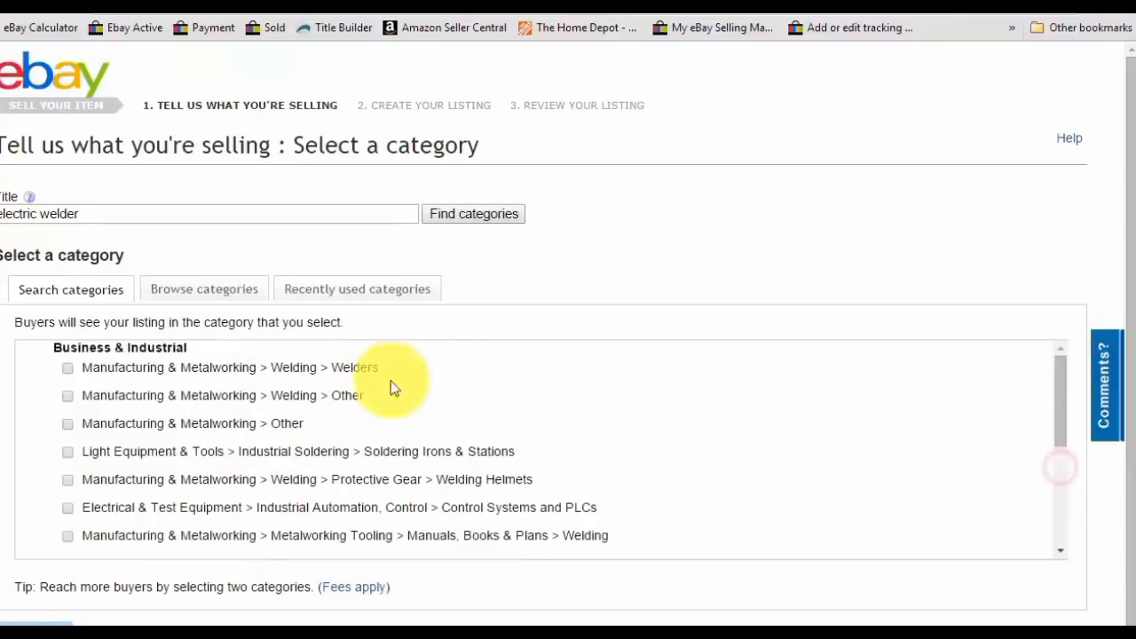
{"action": "left_click", "coordinate": [67, 369]}
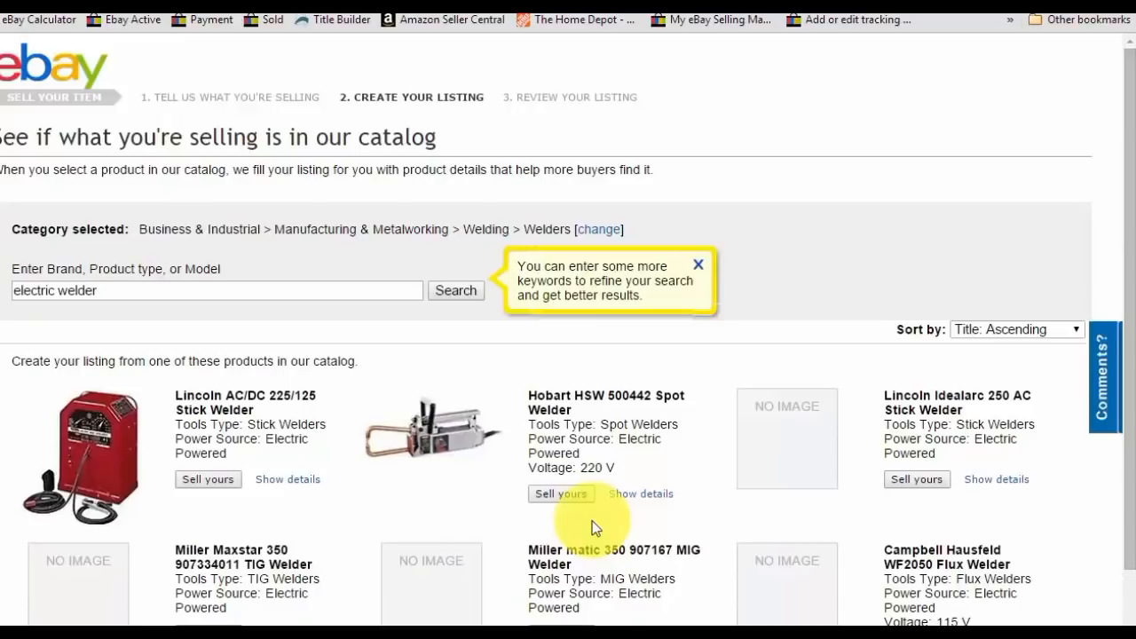
Continue past the catalog matches without choosing a product and go to the description section of the listing form.
{"action": "left_click_drag", "start_coordinate": [1127, 129], "coordinate": [1133, 613]}
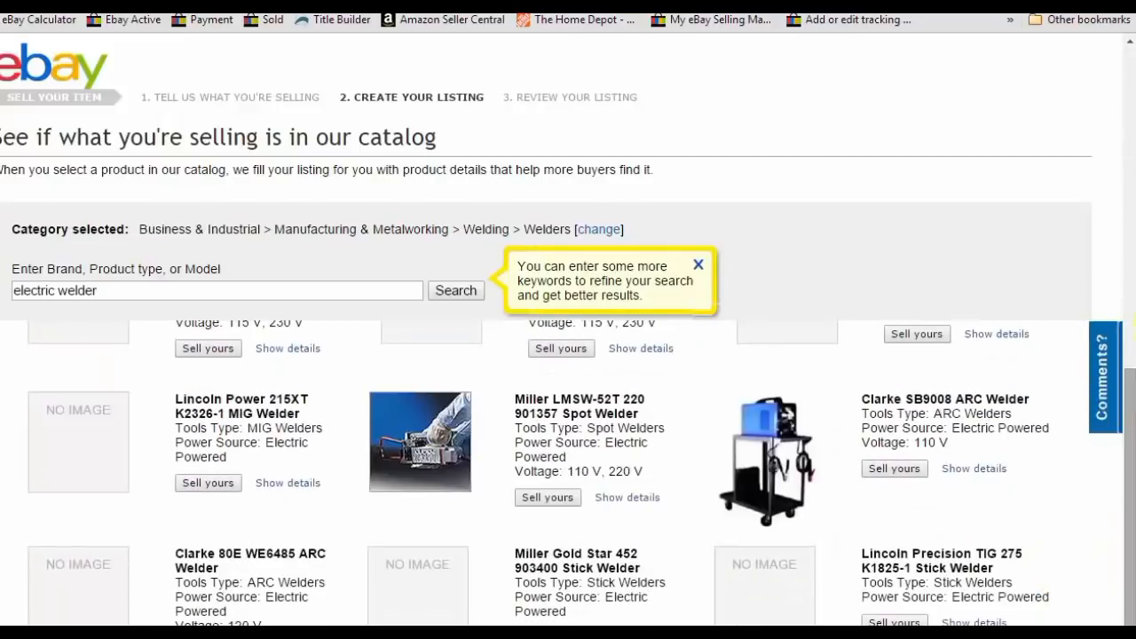
{"action": "scroll", "coordinate": [736, 482], "scroll_direction": "down", "scroll_amount": 5}
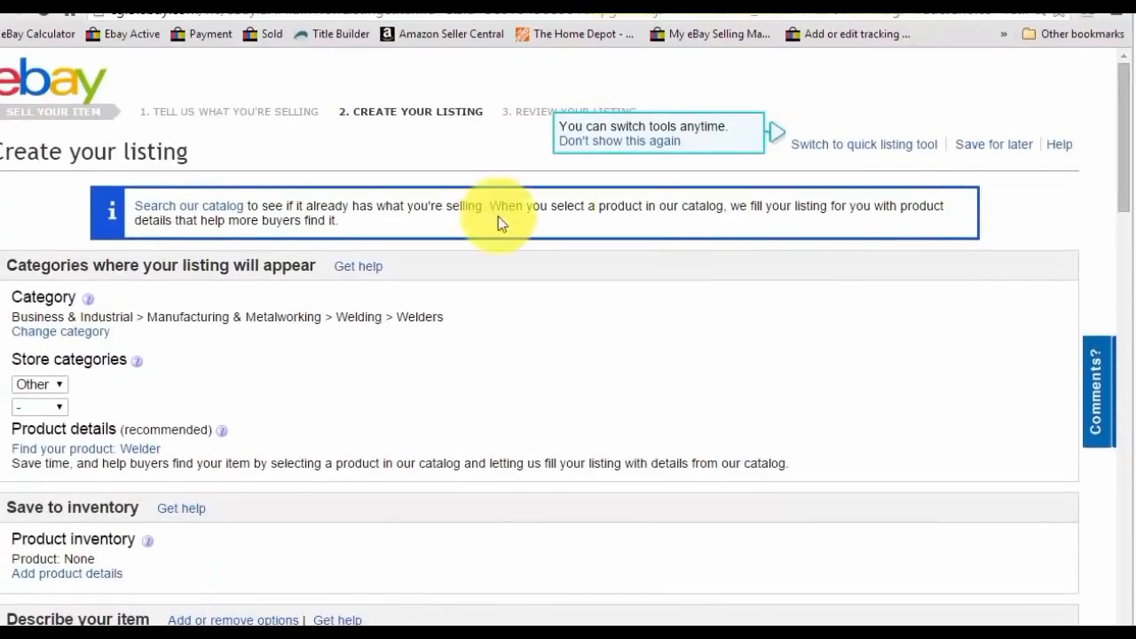
{"action": "scroll", "coordinate": [464, 302], "scroll_direction": "down", "scroll_amount": 1}
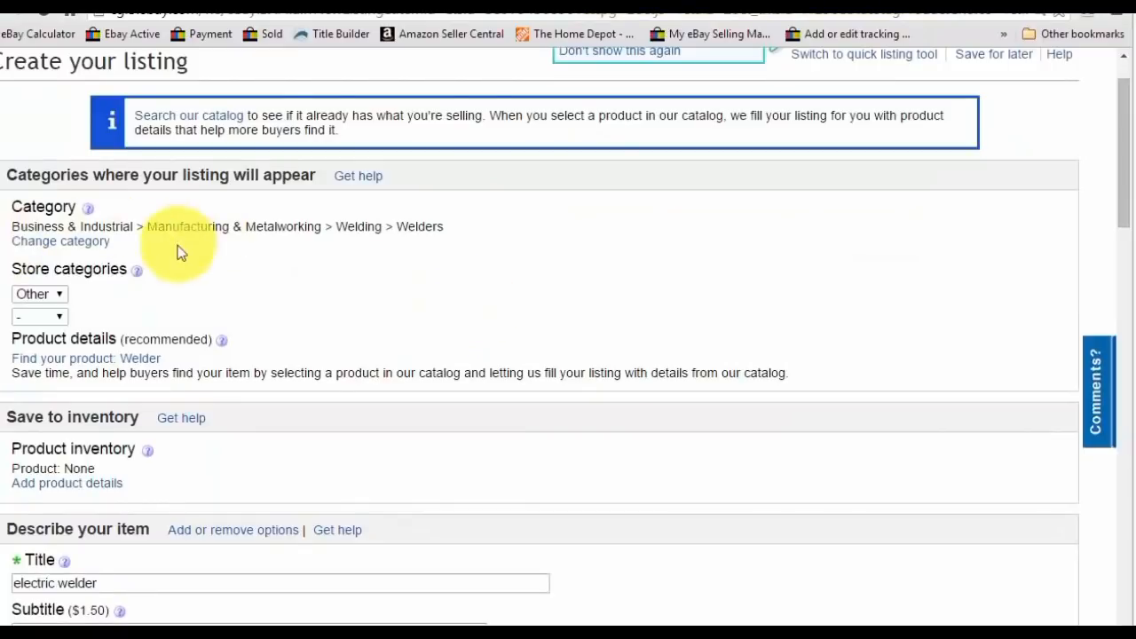
{"action": "scroll", "coordinate": [213, 328], "scroll_direction": "down", "scroll_amount": 1}
{"action": "scroll", "coordinate": [216, 341], "scroll_direction": "down", "scroll_amount": 1}
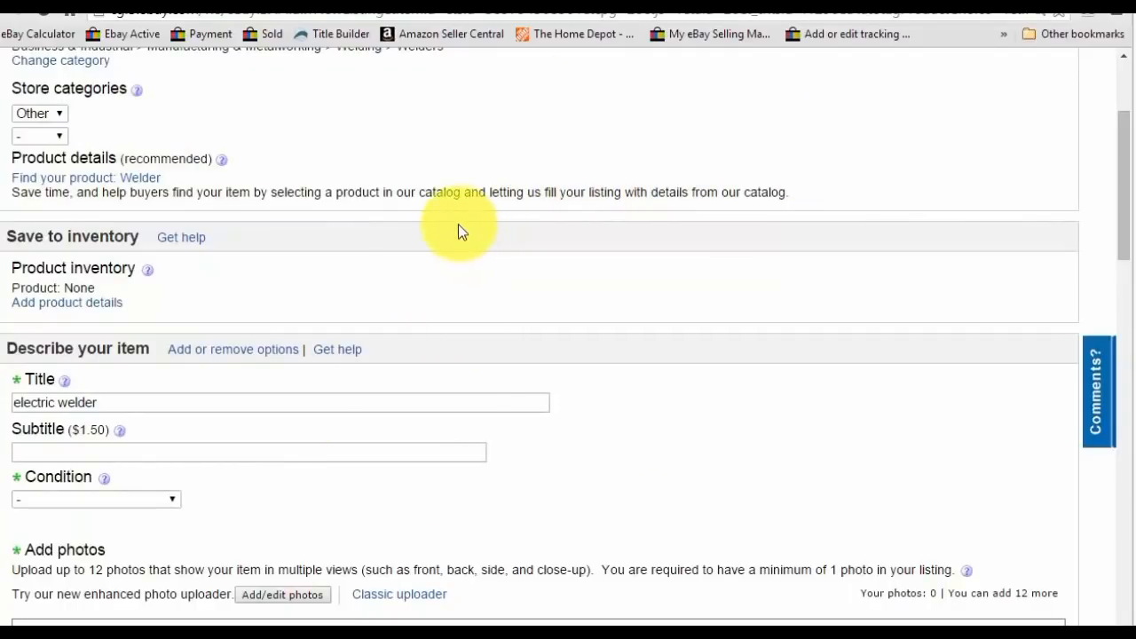
Select the entire existing title text in the listing's item description.
{"action": "left_click_drag", "start_coordinate": [1120, 222], "coordinate": [1108, 241]}
{"action": "left_click", "coordinate": [140, 345]}
{"action": "double_click", "coordinate": [142, 344]}
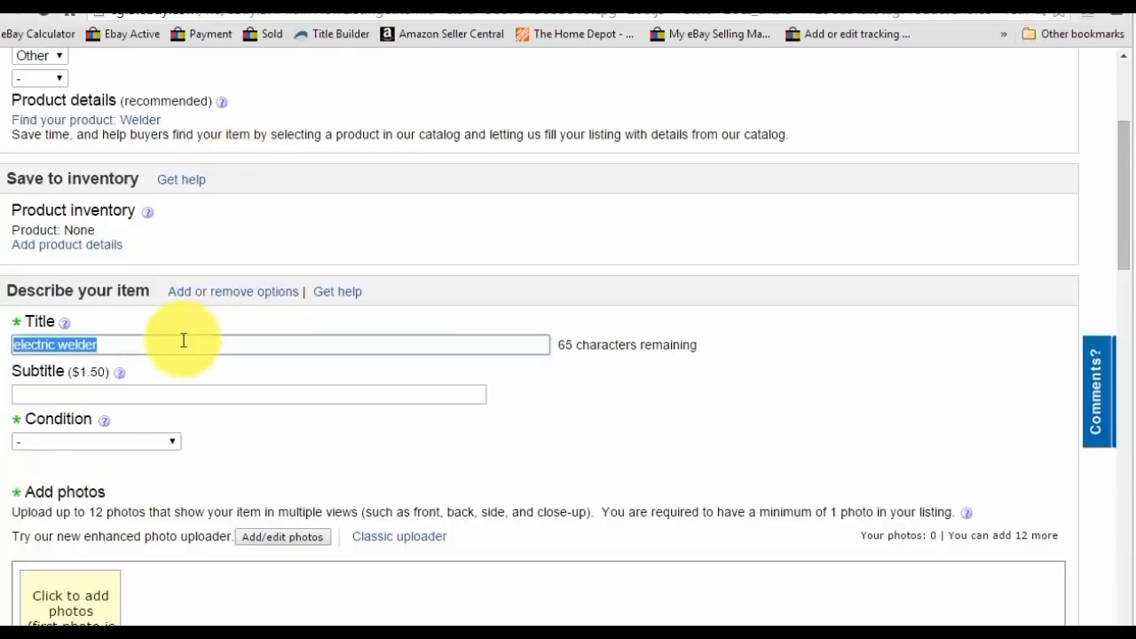
{"action": "left_click", "coordinate": [179, 343]}
{"action": "double_click", "coordinate": [177, 341]}
{"action": "left_click", "coordinate": [178, 342]}
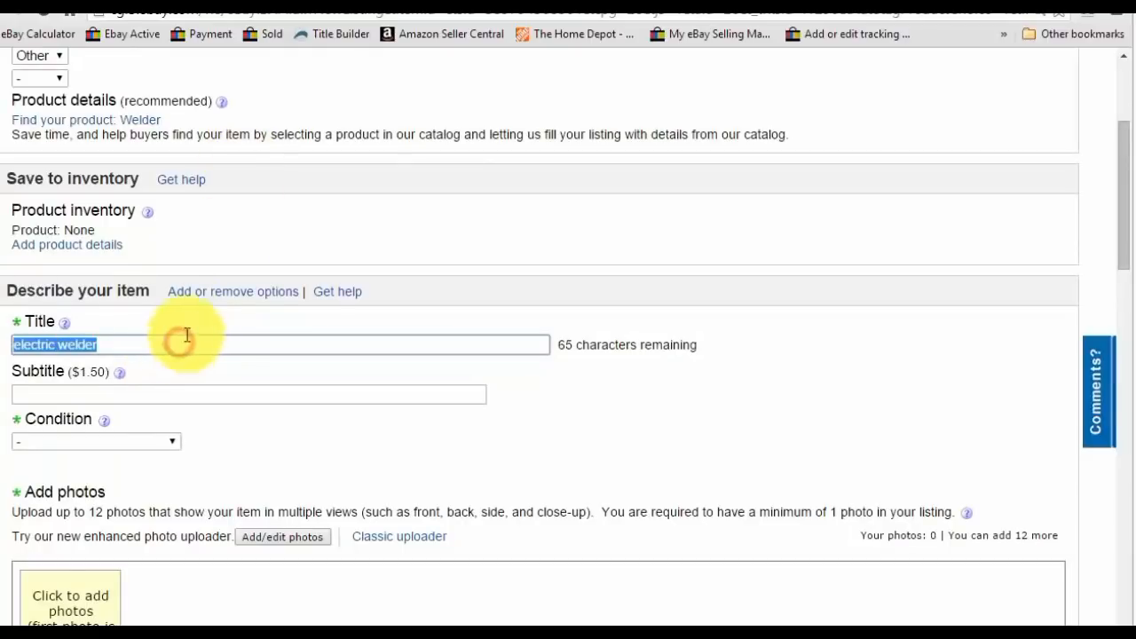
Switch to Title Builder, search for "electric welder" and review the popular and searched title keywords.
{"action": "left_click", "coordinate": [421, 2]}
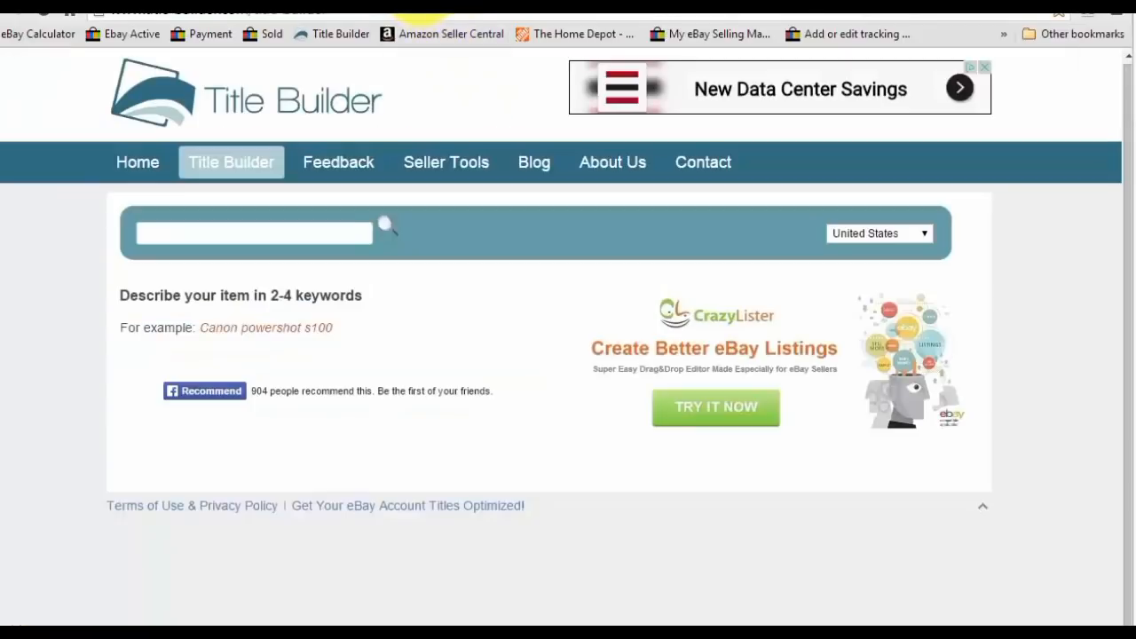
{"action": "left_click", "coordinate": [229, 233]}
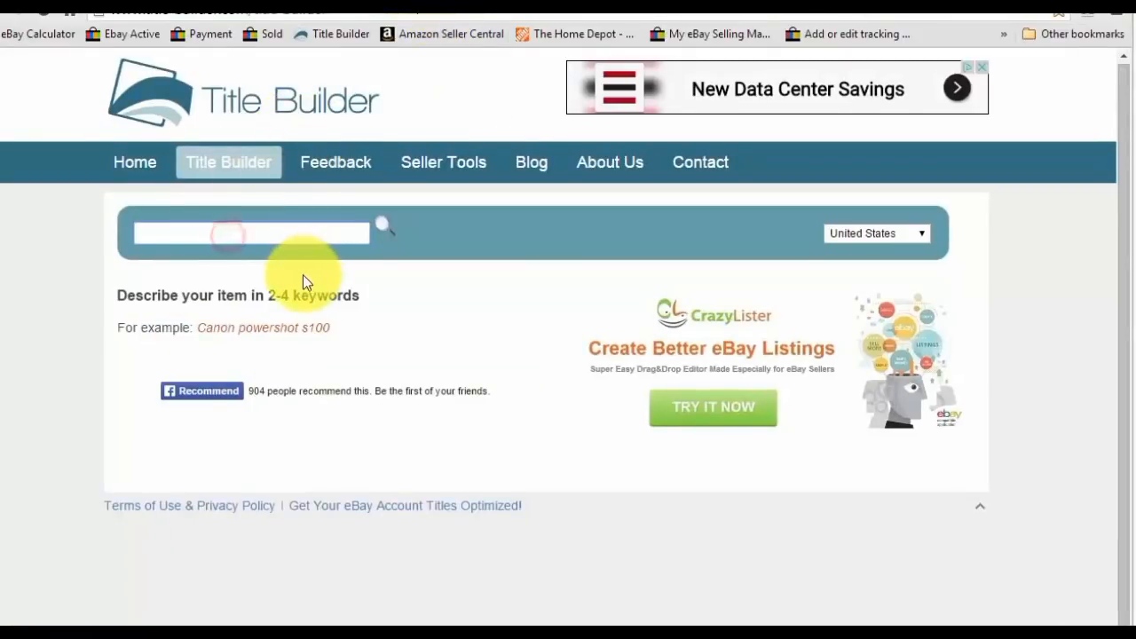
{"action": "type", "text": "electr"}
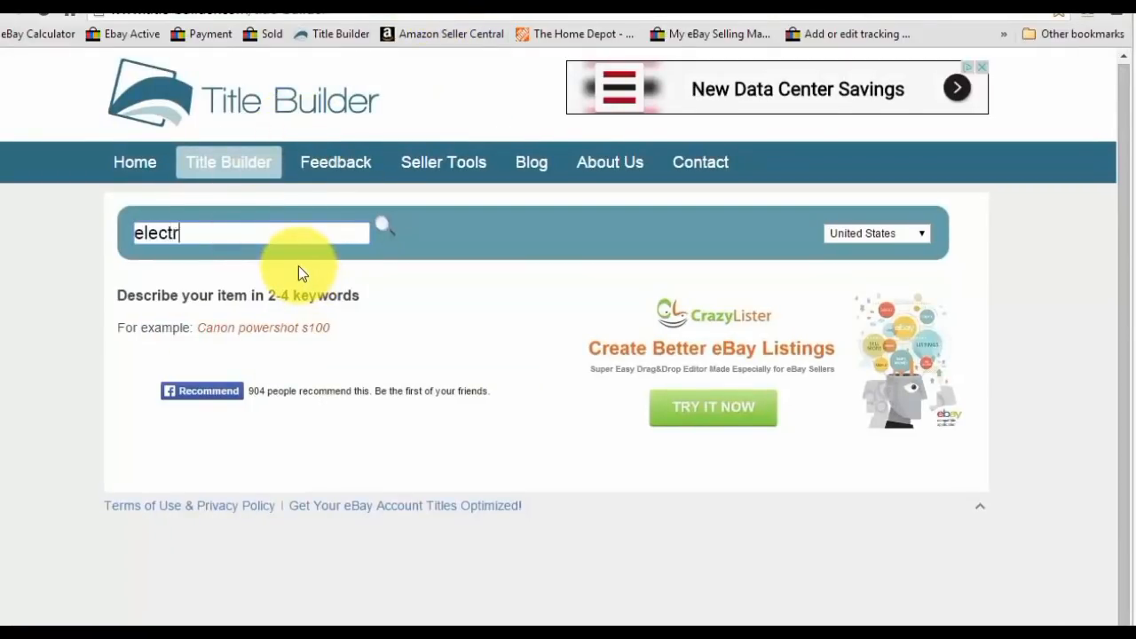
{"action": "type", "text": "ic welder"}
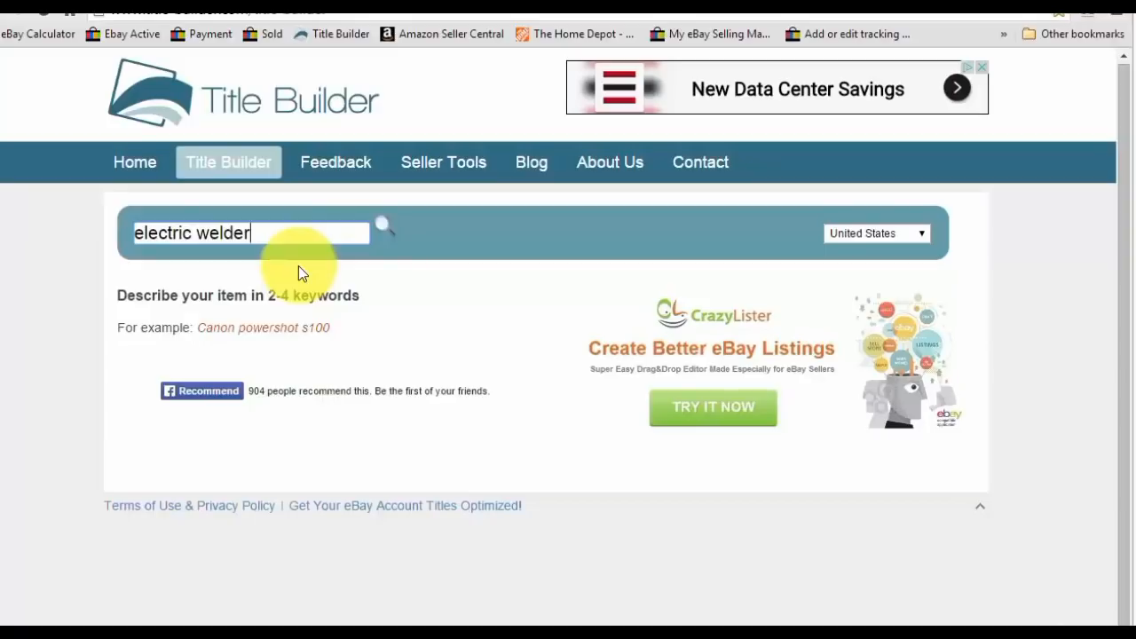
{"action": "key", "text": "Return"}
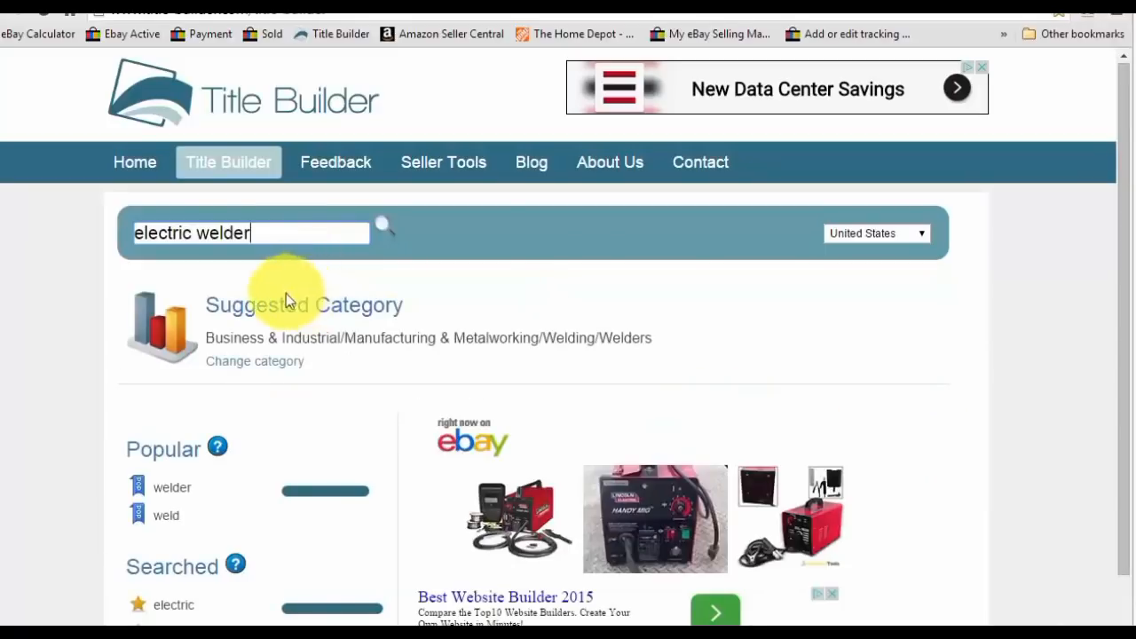
{"action": "scroll", "coordinate": [336, 406], "scroll_direction": "down", "scroll_amount": 1}
{"action": "scroll", "coordinate": [334, 401], "scroll_direction": "down", "scroll_amount": 2}
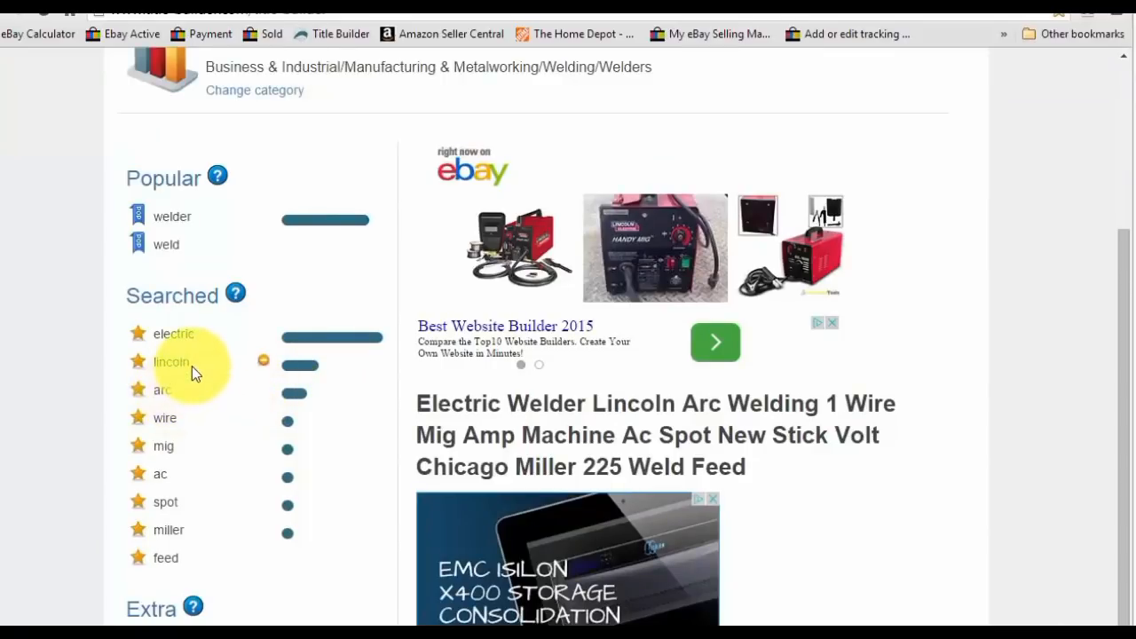
{"action": "scroll", "coordinate": [253, 378], "scroll_direction": "up", "scroll_amount": 1}
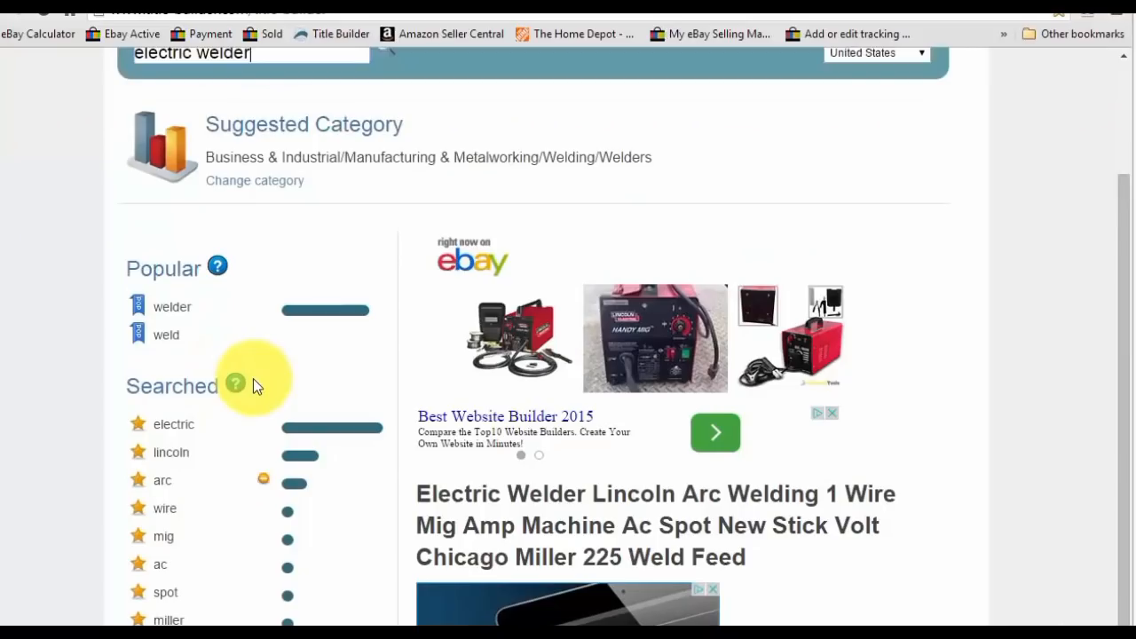
{"action": "scroll", "coordinate": [253, 378], "scroll_direction": "down", "scroll_amount": 1}
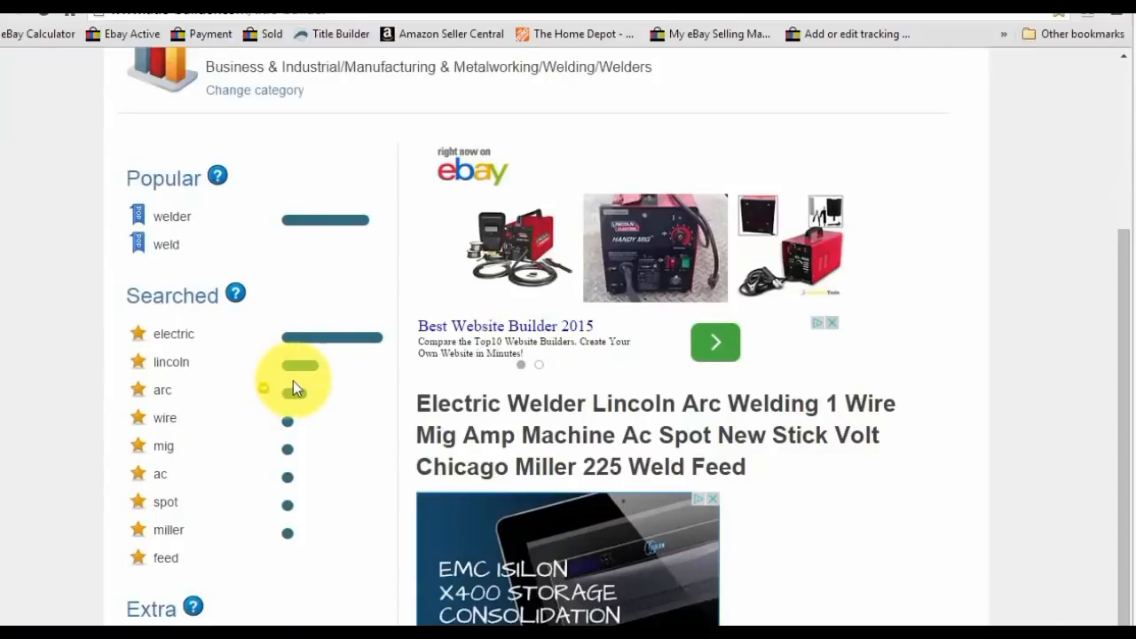
{"action": "scroll", "coordinate": [290, 388], "scroll_direction": "up", "scroll_amount": 1}
{"action": "scroll", "coordinate": [282, 395], "scroll_direction": "down", "scroll_amount": 1}
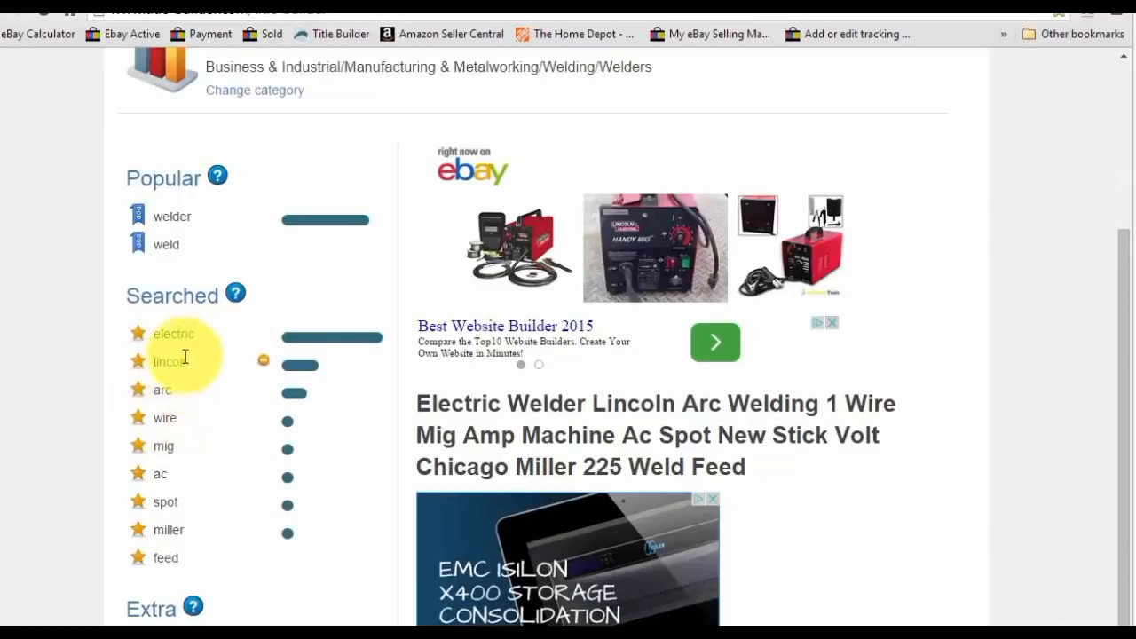
Copy the product name from the Home Depot page and replace the eBay listing title with "Weld Pack HD Feed Welder".
{"action": "left_click", "coordinate": [280, 2]}
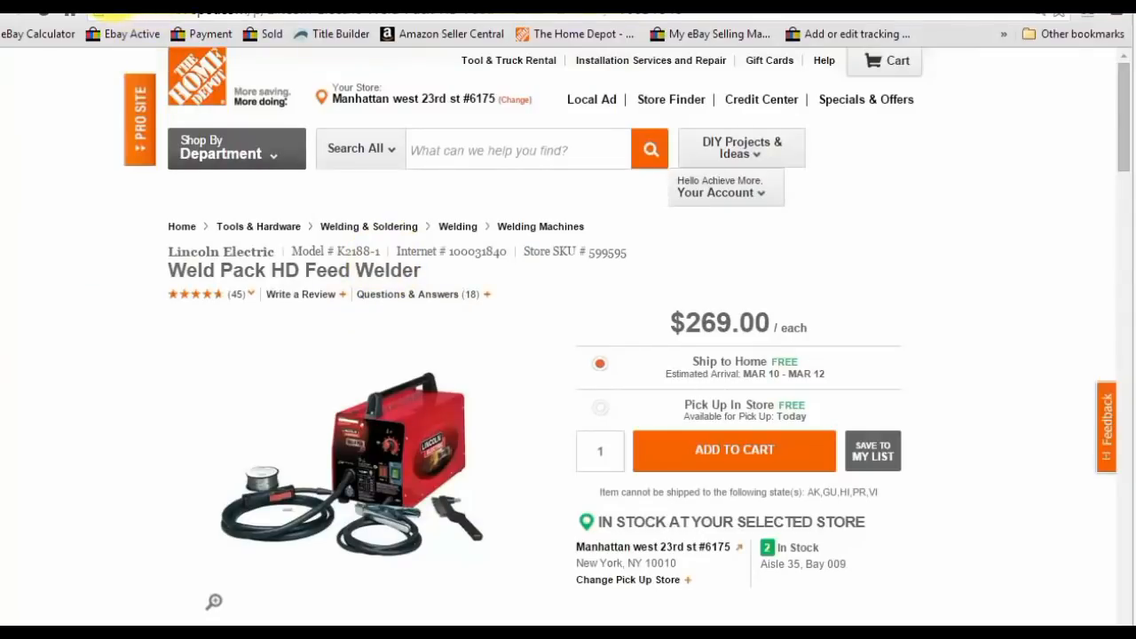
{"action": "left_click", "coordinate": [135, 11]}
{"action": "left_click", "coordinate": [262, 3]}
{"action": "left_click_drag", "start_coordinate": [436, 276], "coordinate": [192, 266]}
{"action": "left_click", "coordinate": [304, 297]}
{"action": "left_click_drag", "start_coordinate": [426, 273], "coordinate": [180, 272]}
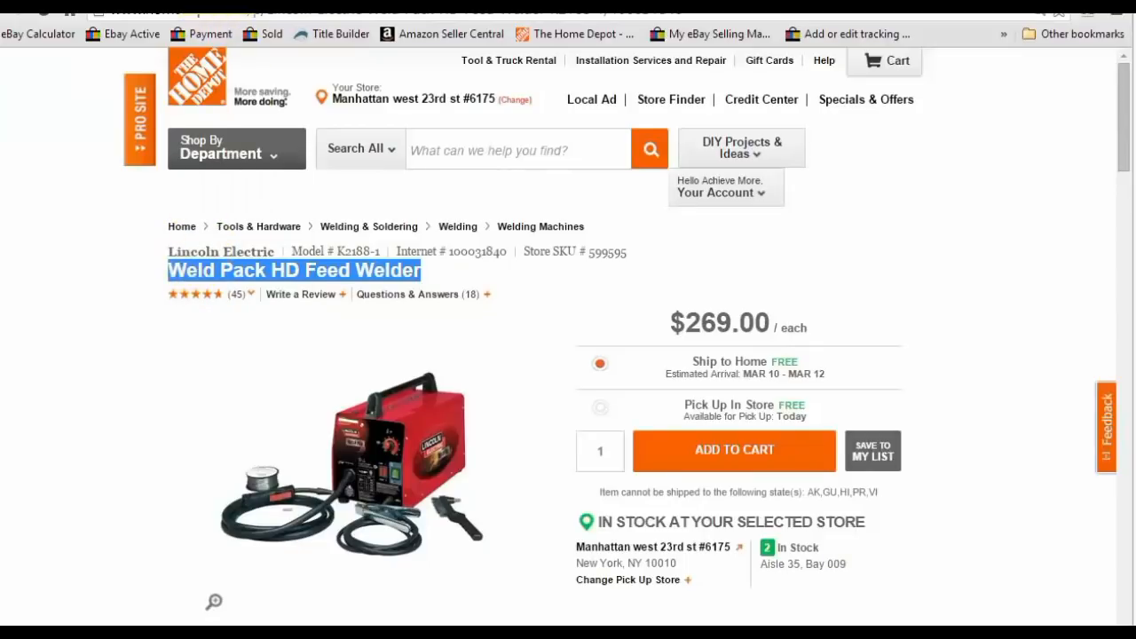
{"action": "left_click", "coordinate": [135, 9]}
{"action": "type", "text": "Weld Pack HD Feed Welder"}
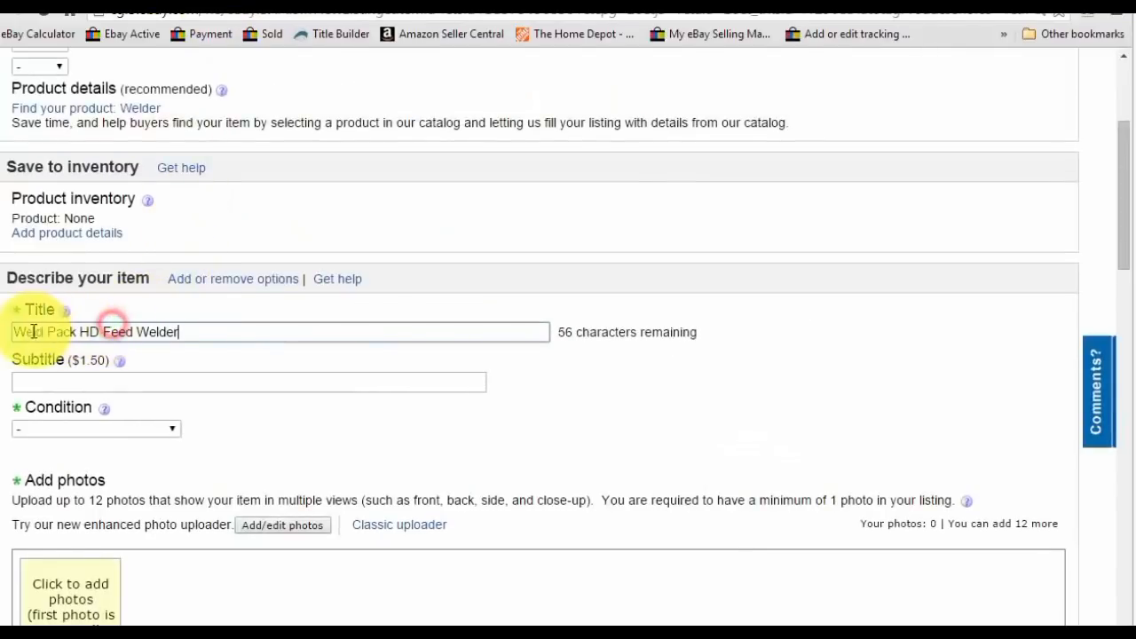
Insert "Lincoln Electric" at the start of the listing title, before "Weld Pack HD Feed Welder".
{"action": "left_click", "coordinate": [13, 326]}
{"action": "type", "text": "Lincoln "}
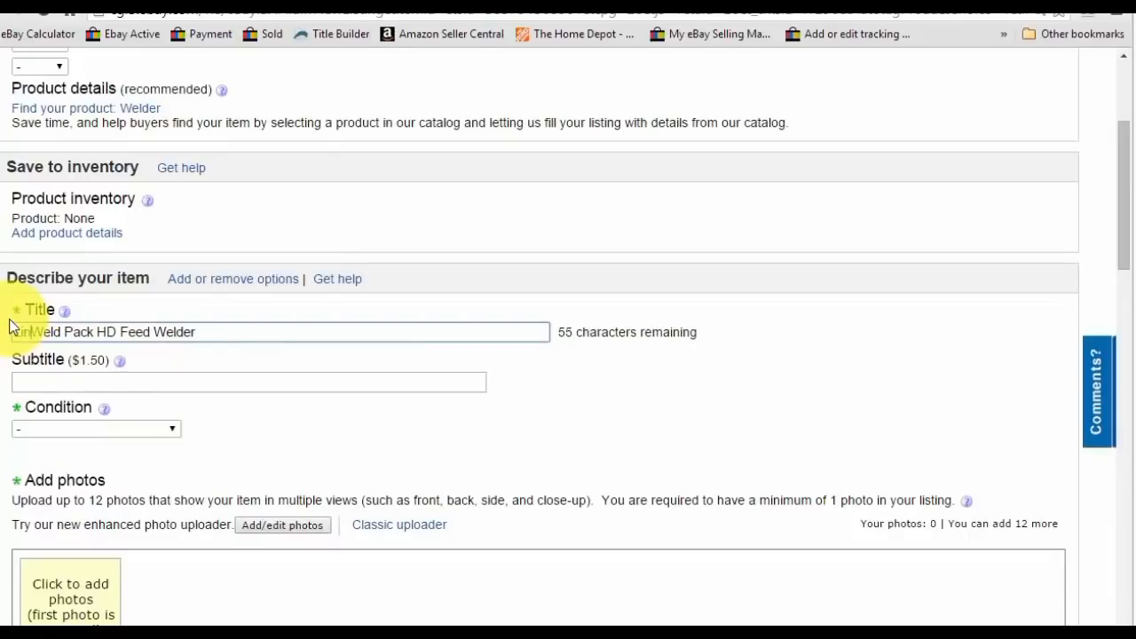
{"action": "type", "text": "Electric"}
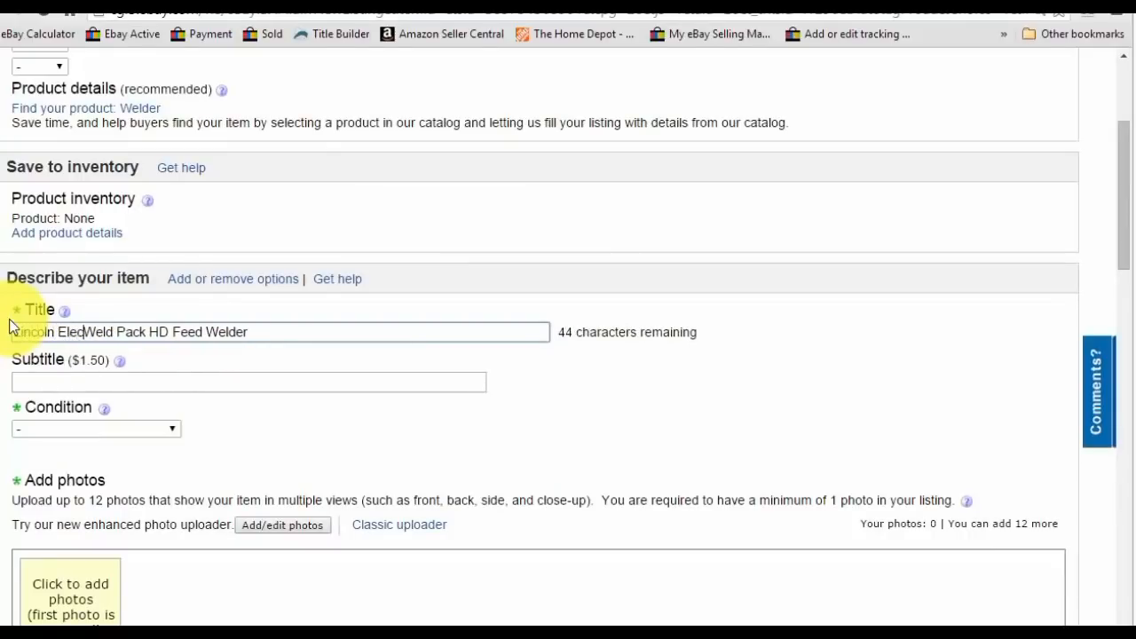
{"action": "double_click", "coordinate": [348, 332]}
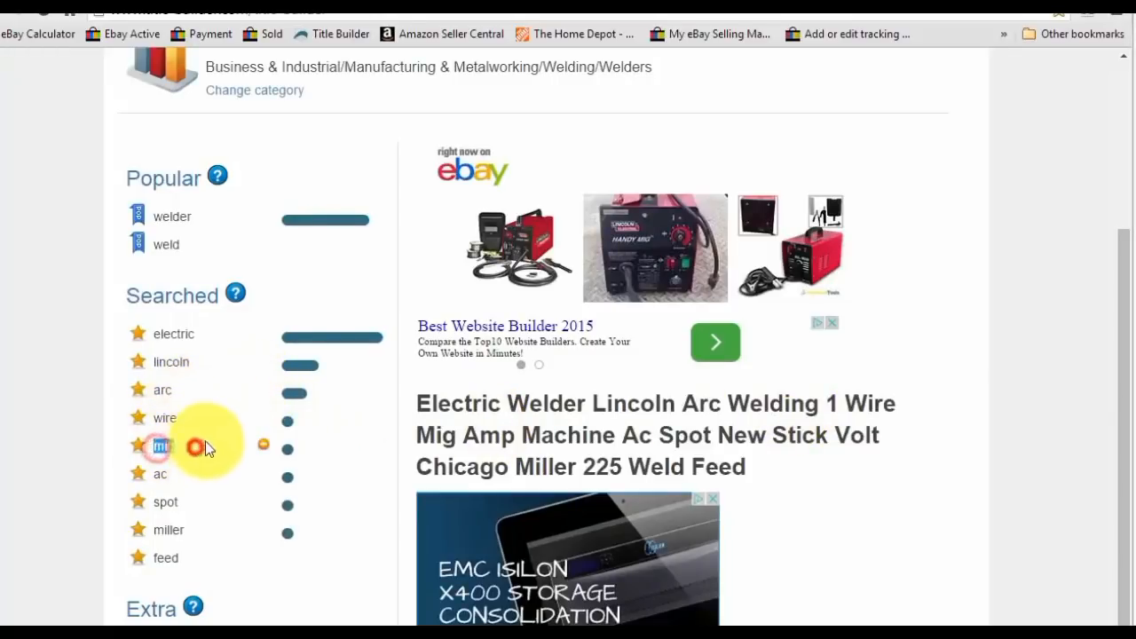
Compare the Title Builder keywords with the product overview and specifications on the Home Depot welder page.
{"action": "left_click", "coordinate": [161, 391]}
{"action": "left_click", "coordinate": [234, 5]}
{"action": "scroll", "coordinate": [444, 373], "scroll_direction": "down", "scroll_amount": 9}
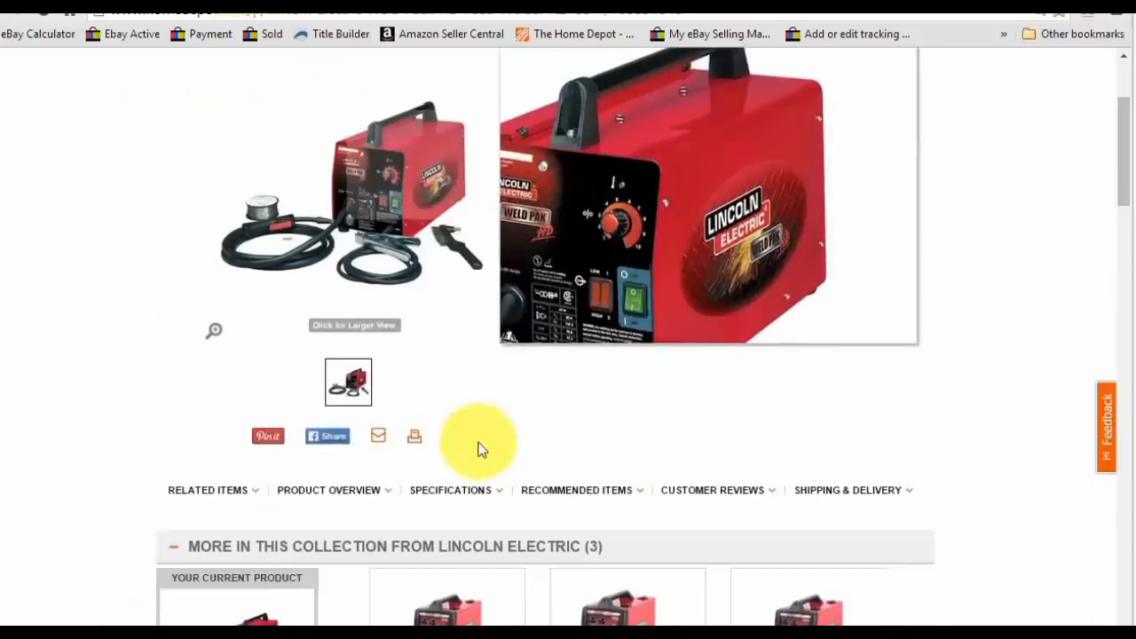
{"action": "scroll", "coordinate": [401, 534], "scroll_direction": "down", "scroll_amount": 3}
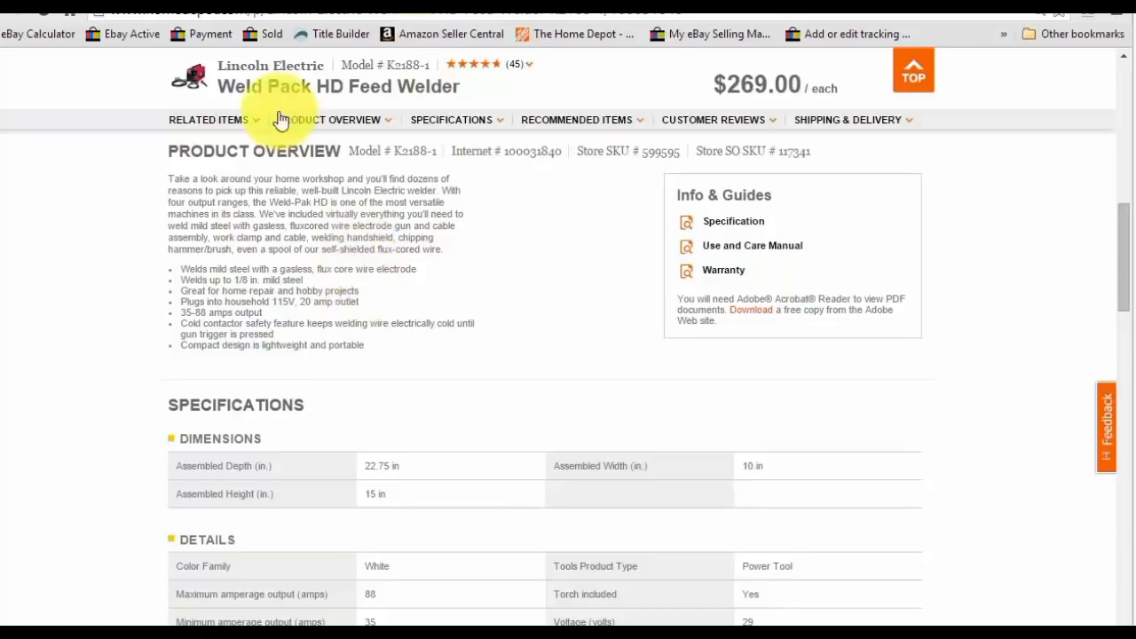
{"action": "scroll", "coordinate": [393, 353], "scroll_direction": "up", "scroll_amount": 6}
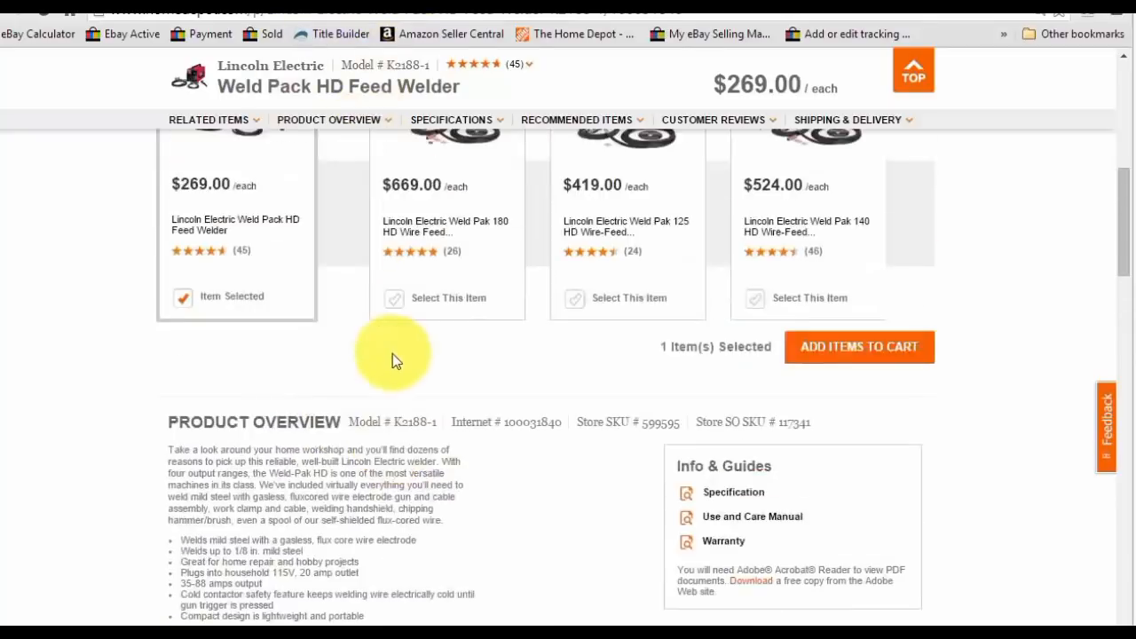
{"action": "scroll", "coordinate": [392, 353], "scroll_direction": "up", "scroll_amount": 6}
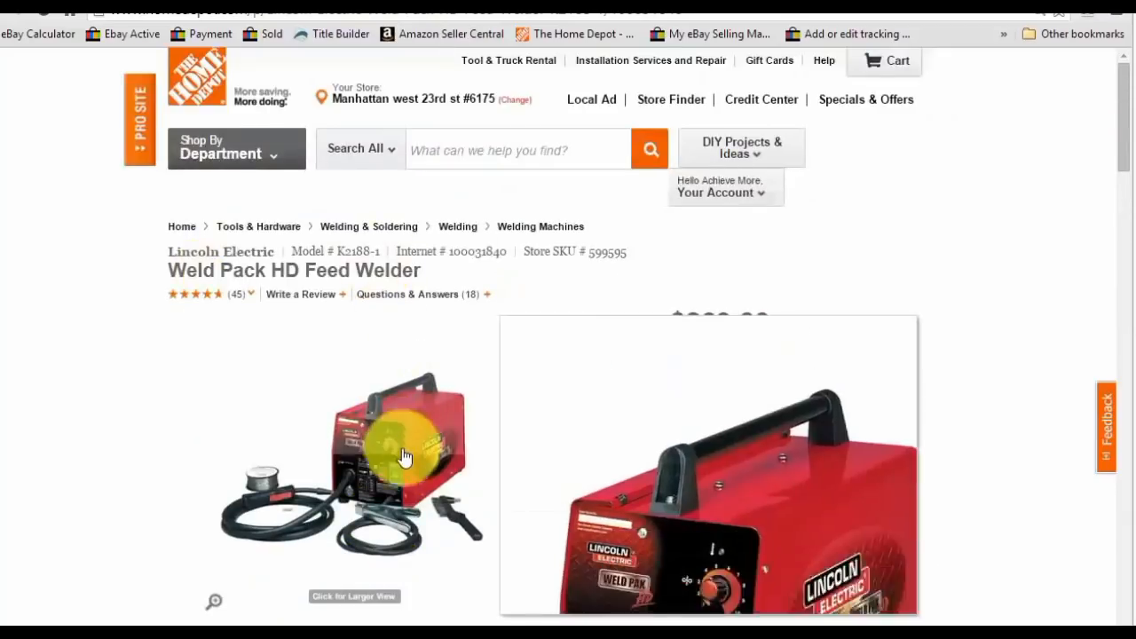
{"action": "scroll", "coordinate": [393, 355], "scroll_direction": "down", "scroll_amount": 5}
{"action": "scroll", "coordinate": [402, 477], "scroll_direction": "down", "scroll_amount": 9}
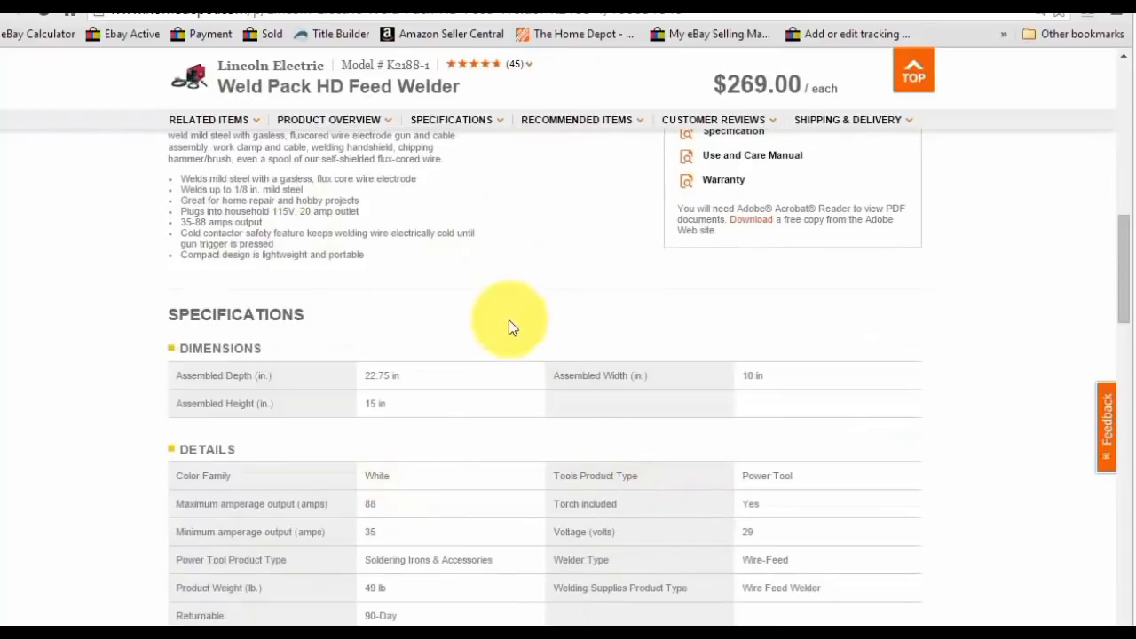
Switch to Title Builder, search for "lincoln electric welder" and review the popular and searched keywords.
{"action": "left_click", "coordinate": [402, 3]}
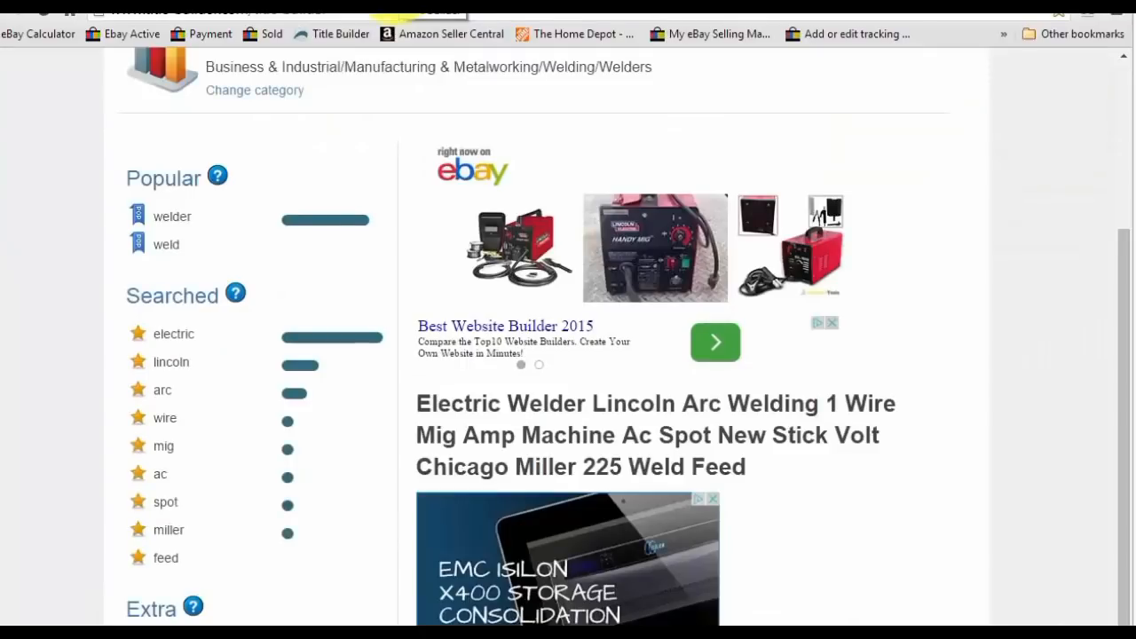
{"action": "scroll", "coordinate": [308, 471], "scroll_direction": "up", "scroll_amount": 1}
{"action": "scroll", "coordinate": [306, 475], "scroll_direction": "down", "scroll_amount": 1}
{"action": "scroll", "coordinate": [287, 471], "scroll_direction": "up", "scroll_amount": 3}
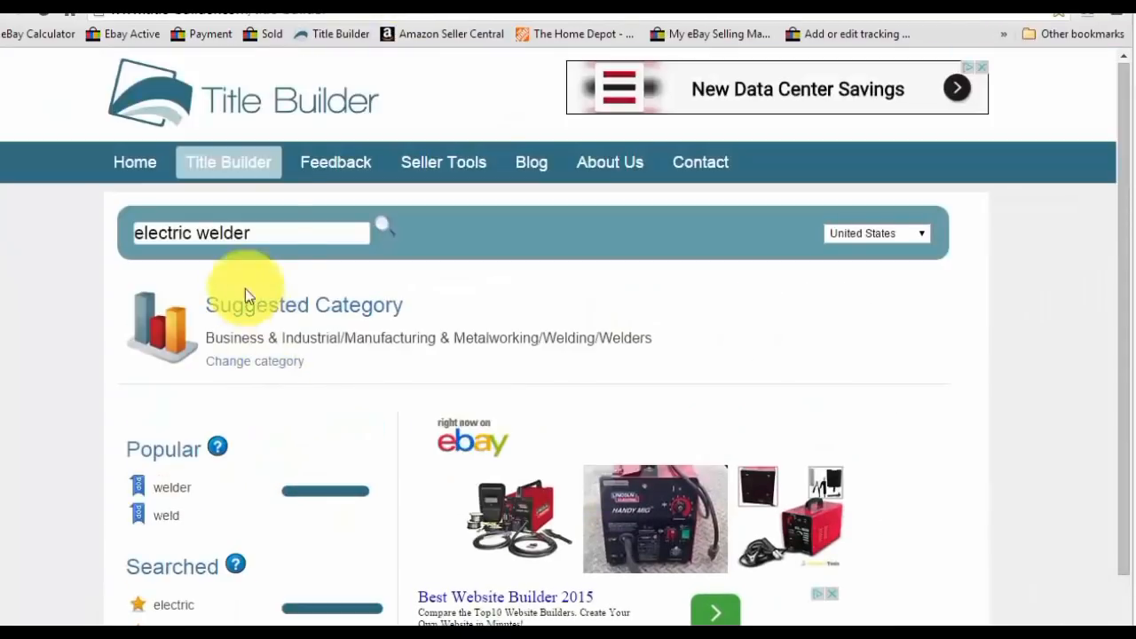
{"action": "left_click_drag", "start_coordinate": [272, 232], "coordinate": [37, 235]}
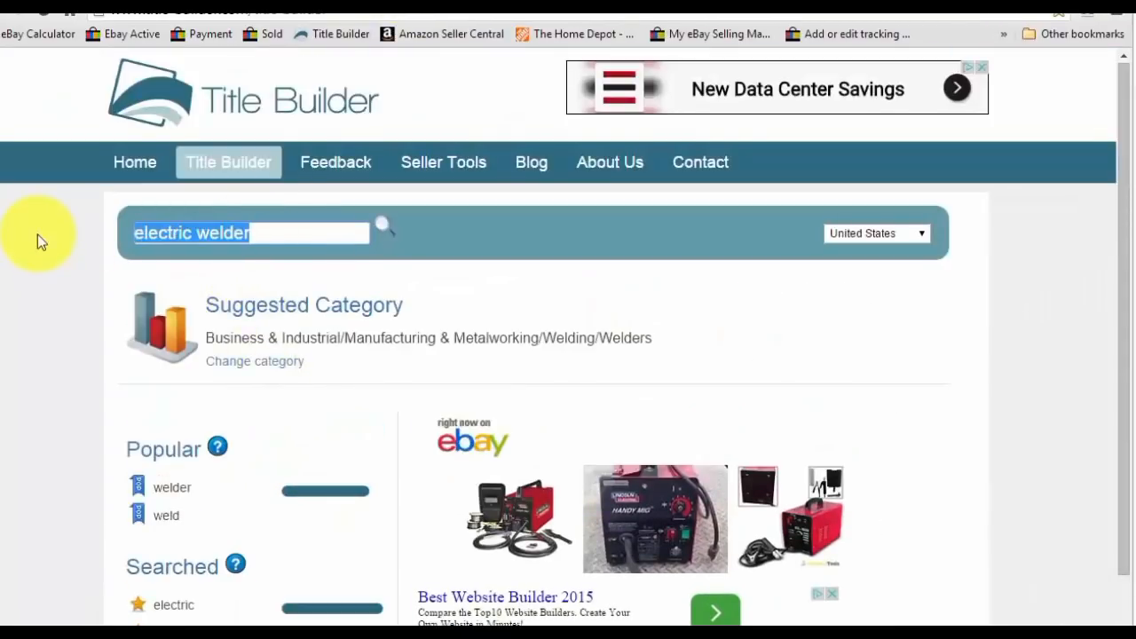
{"action": "type", "text": "lincoln el"}
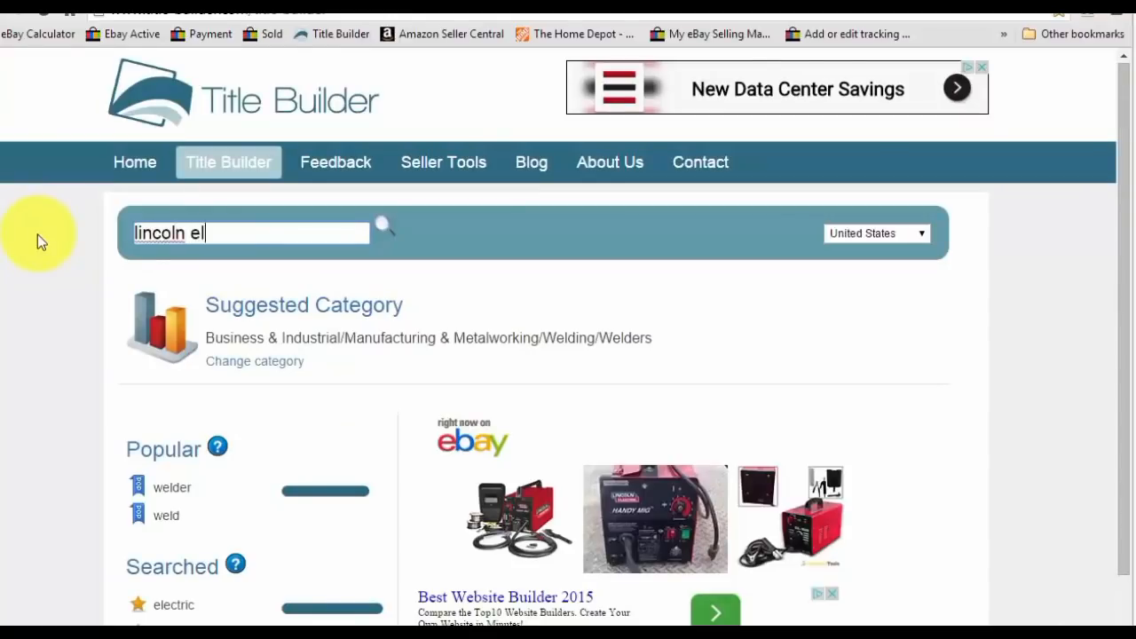
{"action": "key", "text": "BackSpace"}
{"action": "key", "text": "BackSpace"}
{"action": "key", "text": "BackSpace"}
{"action": "key", "text": "BackSpace"}
{"action": "key", "text": "BackSpace"}
{"action": "type", "text": "ln electric welder"}
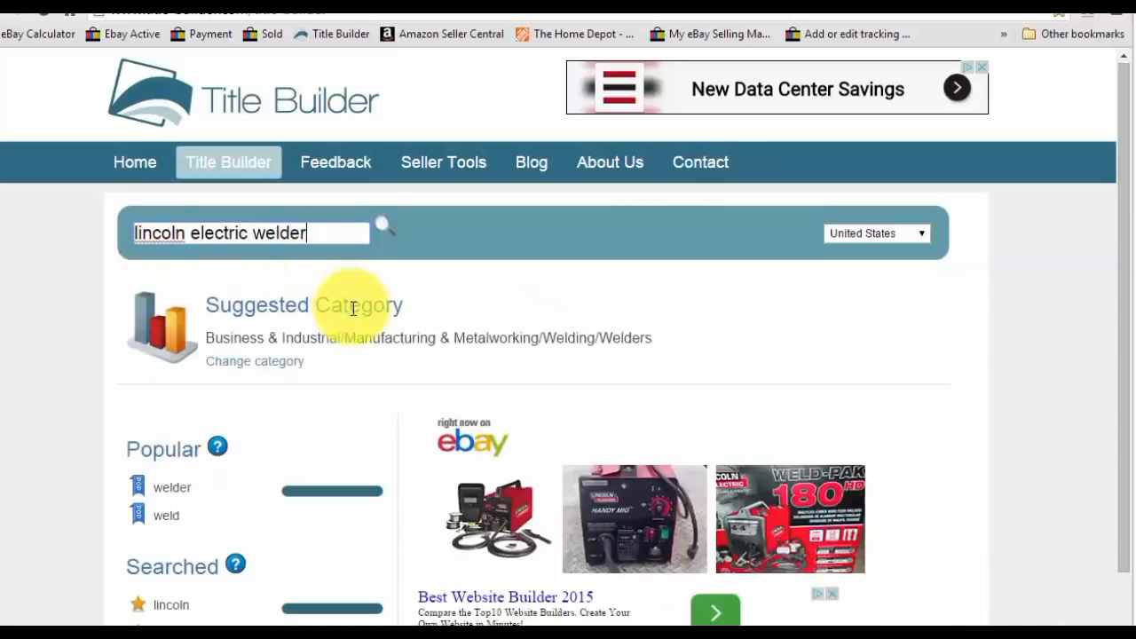
{"action": "scroll", "coordinate": [371, 420], "scroll_direction": "down", "scroll_amount": 2}
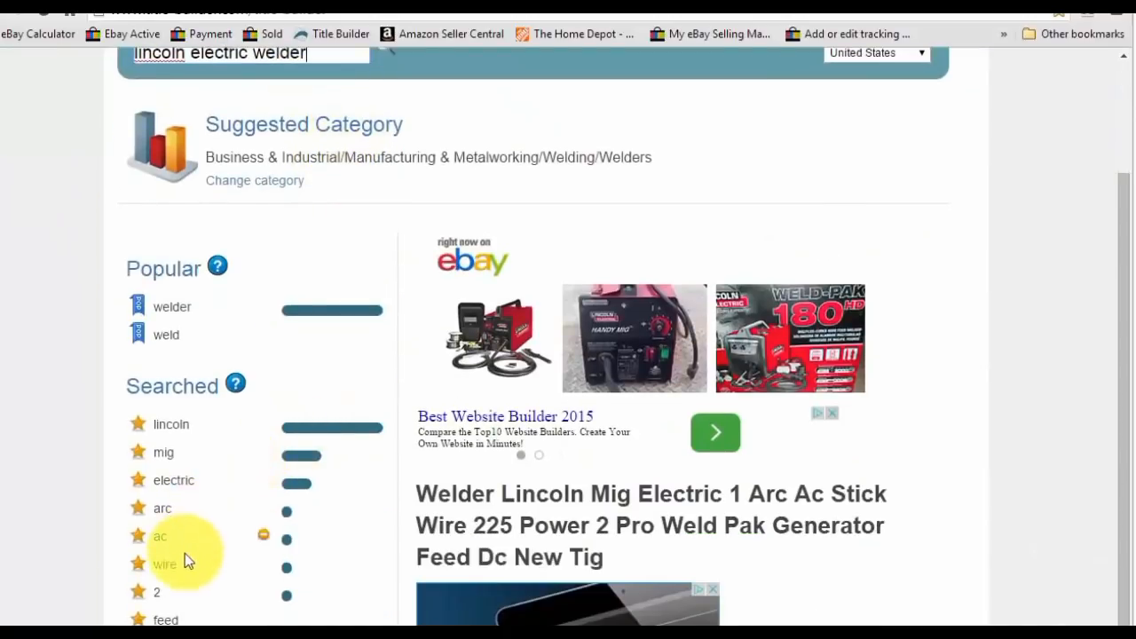
{"action": "left_click", "coordinate": [165, 563]}
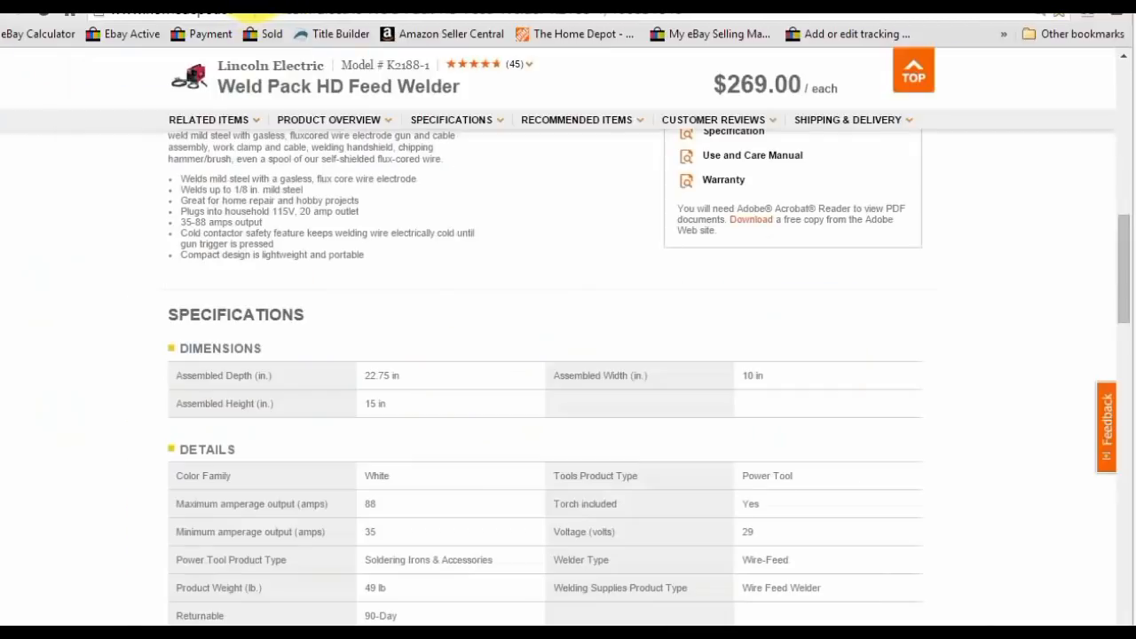
Check the welder type in the Home Depot specifications and insert "Wire" before "Feed" in the eBay listing title.
{"action": "scroll", "coordinate": [692, 487], "scroll_direction": "down", "scroll_amount": 1}
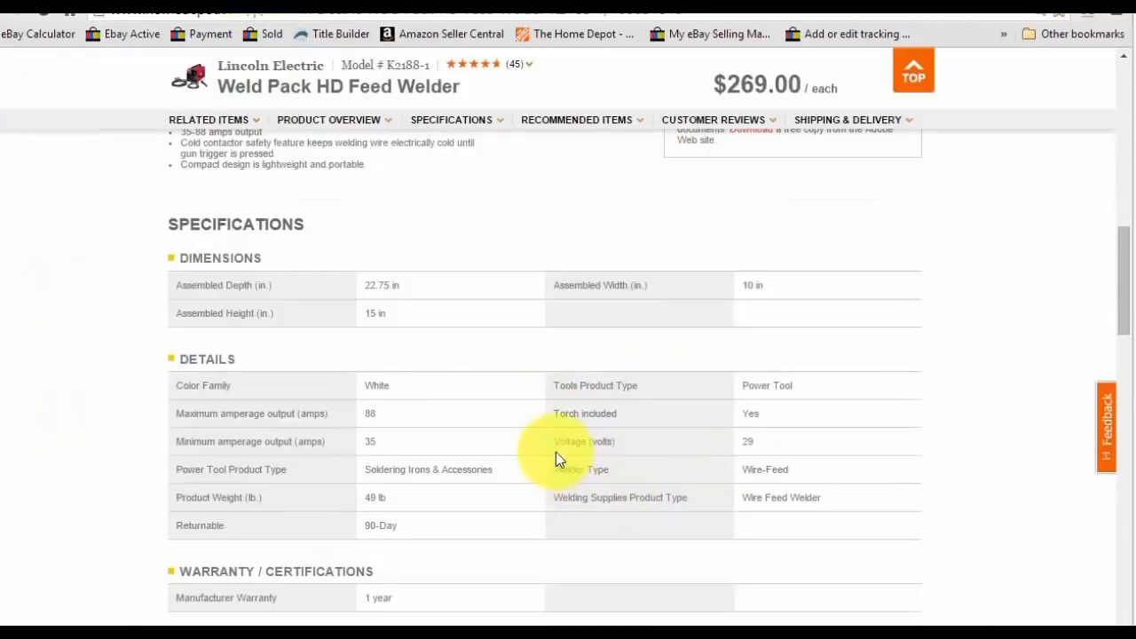
{"action": "left_click_drag", "start_coordinate": [740, 469], "coordinate": [802, 469]}
{"action": "left_click", "coordinate": [802, 469]}
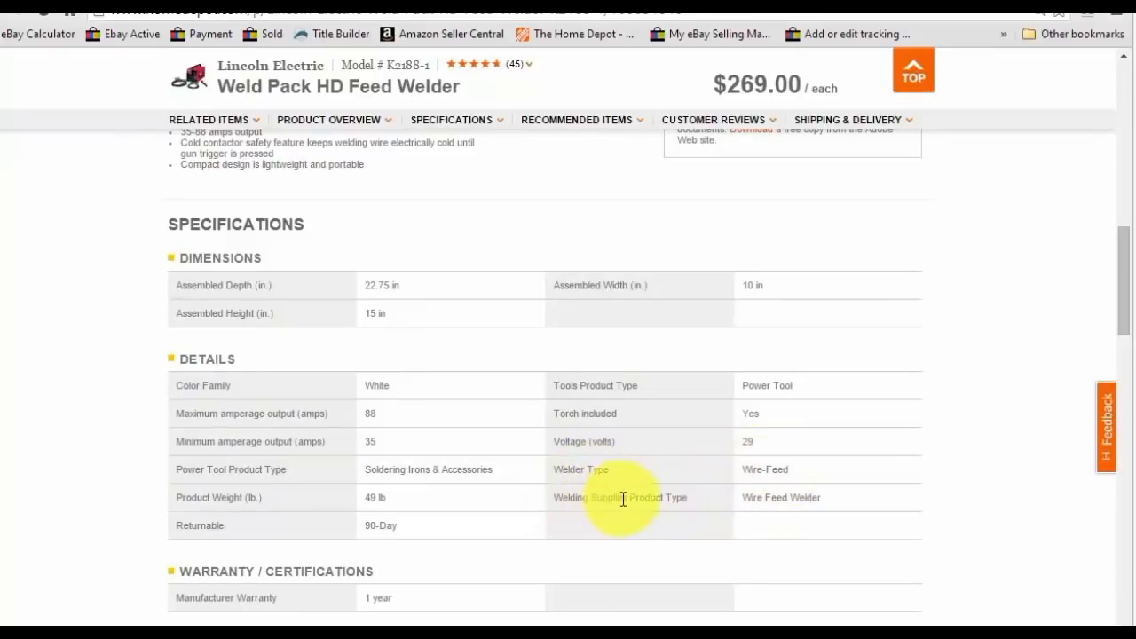
{"action": "left_click_drag", "start_coordinate": [744, 499], "coordinate": [796, 499]}
{"action": "left_click", "coordinate": [796, 498]}
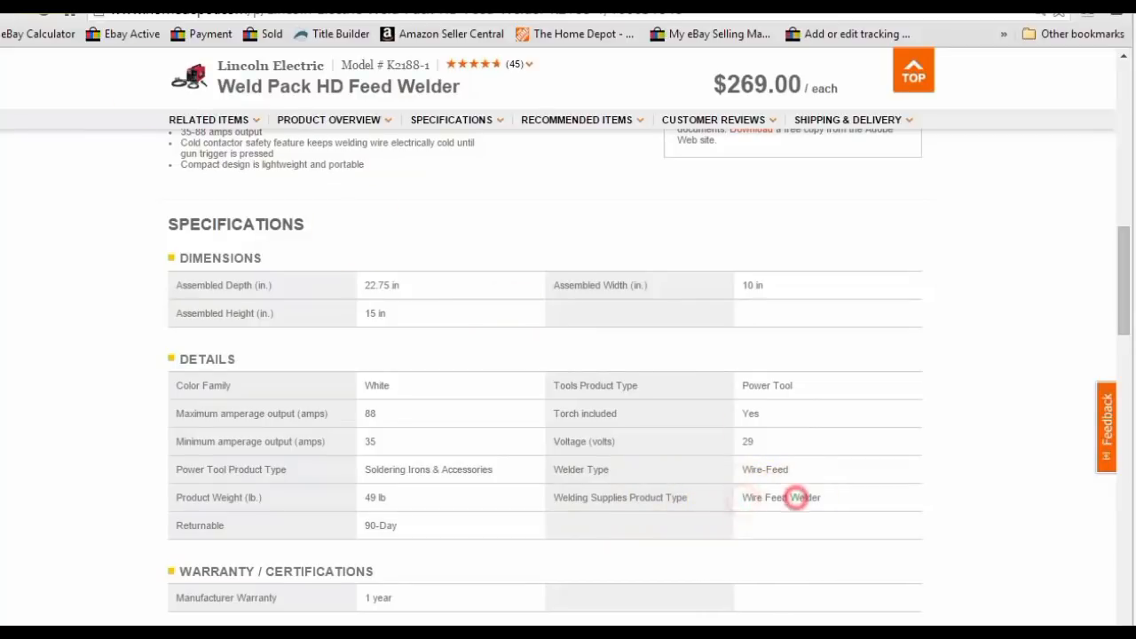
{"action": "left_click", "coordinate": [146, 3]}
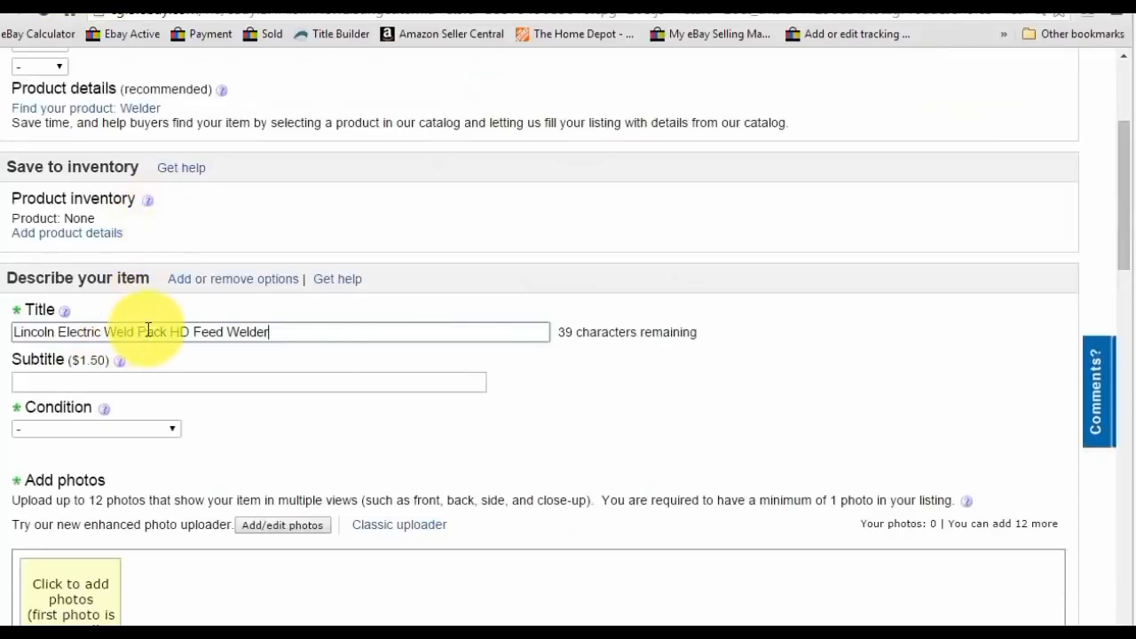
{"action": "left_click", "coordinate": [194, 331]}
{"action": "type", "text": "Wire"}
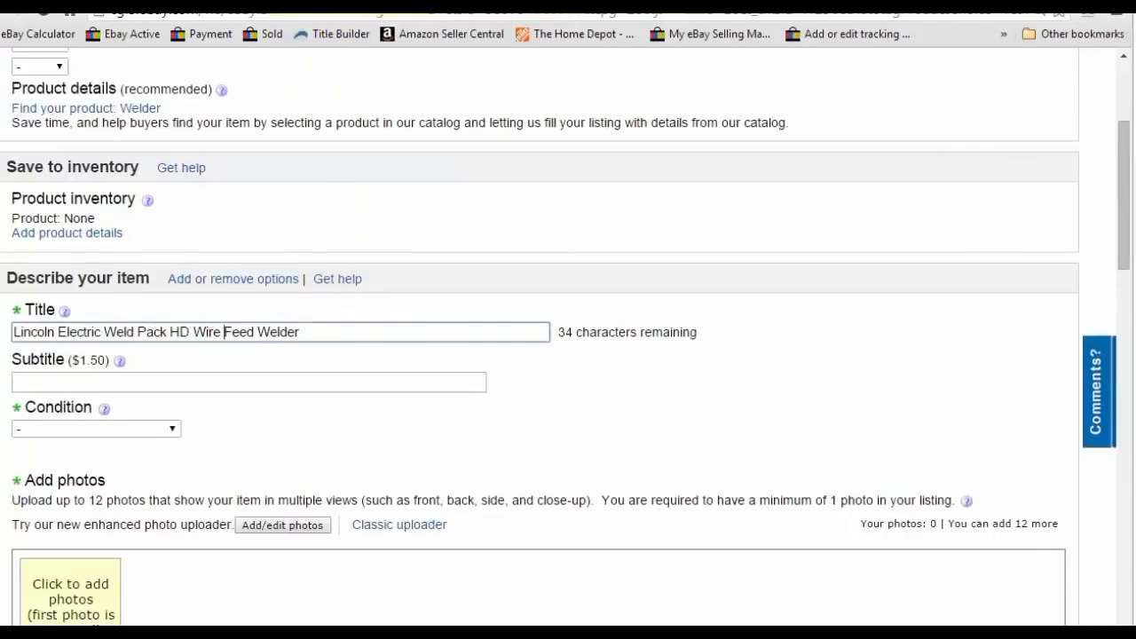
Switch to Title Builder, review the remaining searched and extra keywords, and look up keywords for "feed welder".
{"action": "left_click", "coordinate": [443, 3]}
{"action": "scroll", "coordinate": [233, 307], "scroll_direction": "down", "scroll_amount": 3}
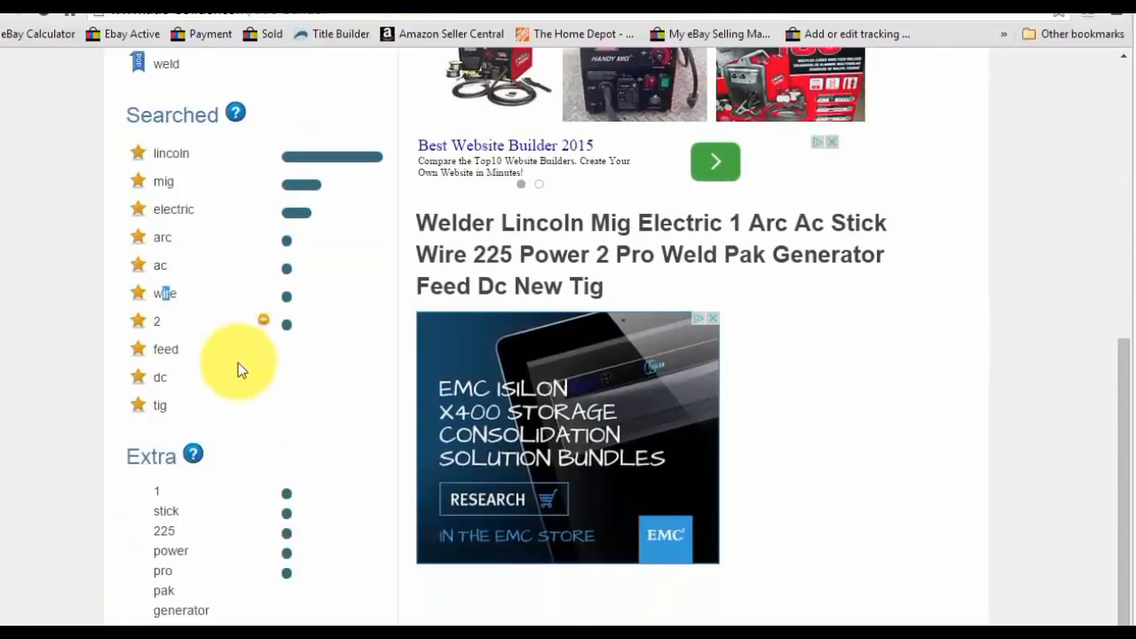
{"action": "left_click", "coordinate": [230, 371]}
{"action": "scroll", "coordinate": [213, 412], "scroll_direction": "down", "scroll_amount": 1}
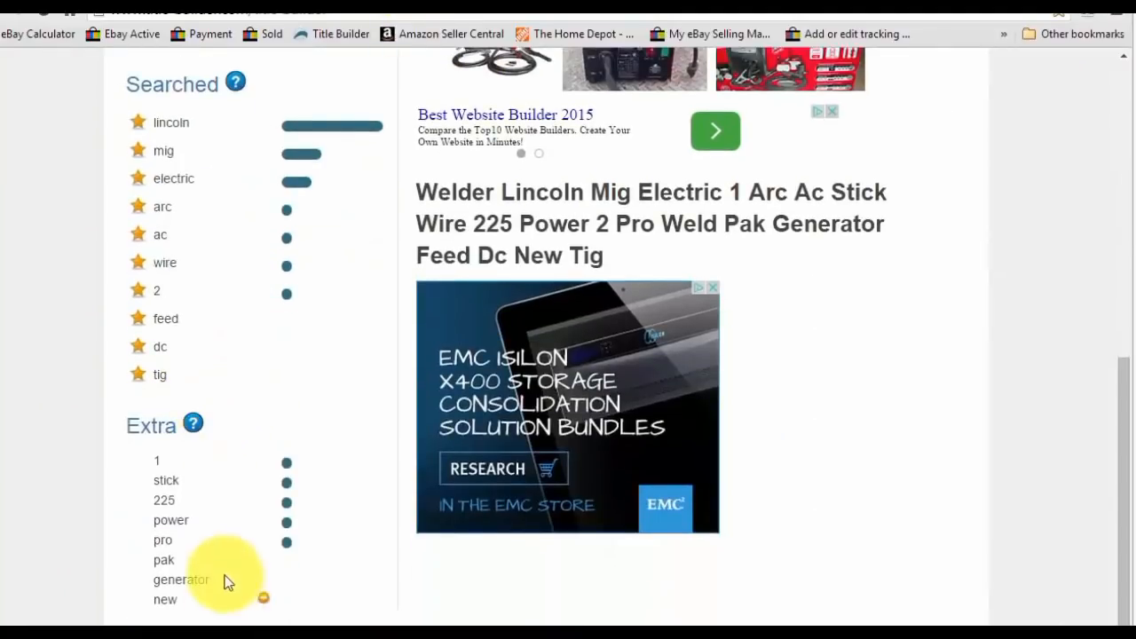
{"action": "scroll", "coordinate": [198, 482], "scroll_direction": "up", "scroll_amount": 4}
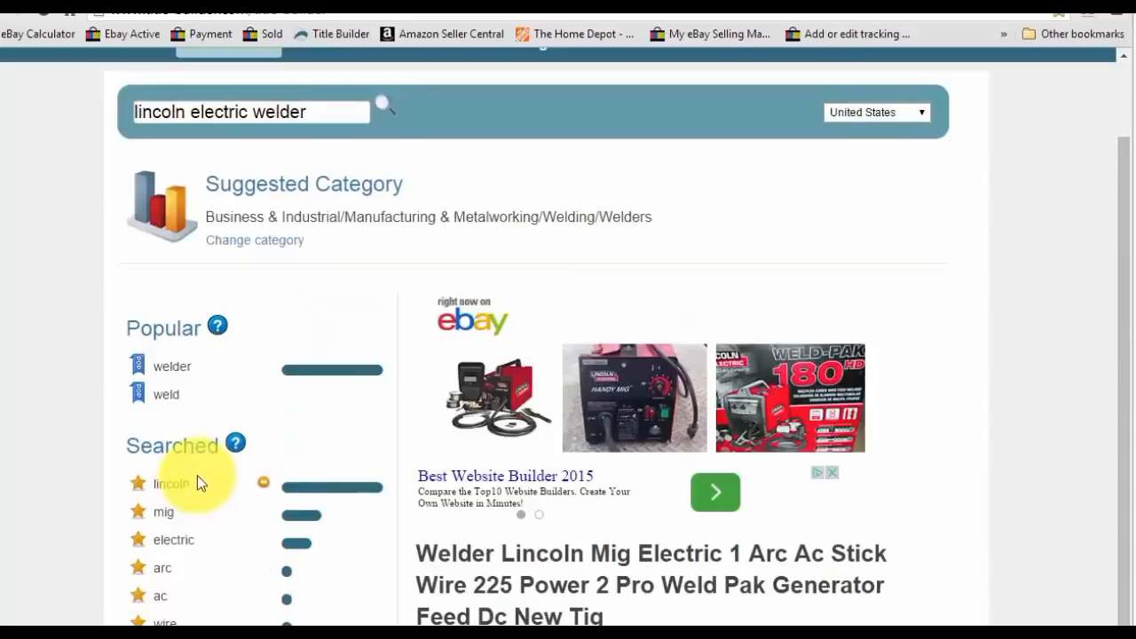
{"action": "triple_click", "coordinate": [302, 113]}
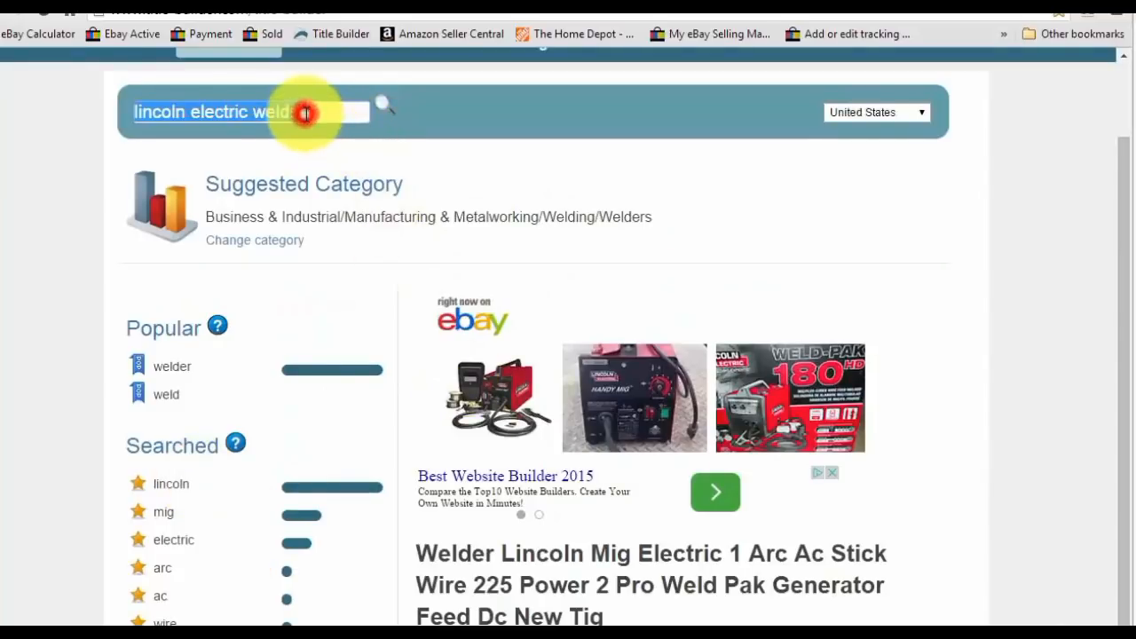
{"action": "type", "text": "feed wel"}
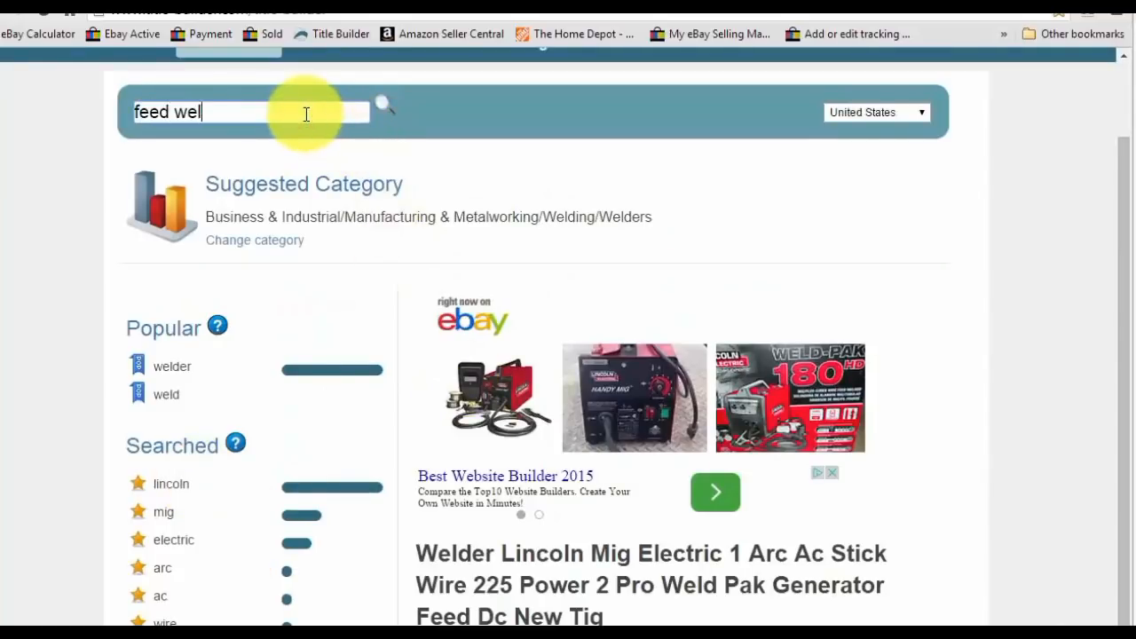
{"action": "type", "text": "der"}
{"action": "key", "text": "Return"}
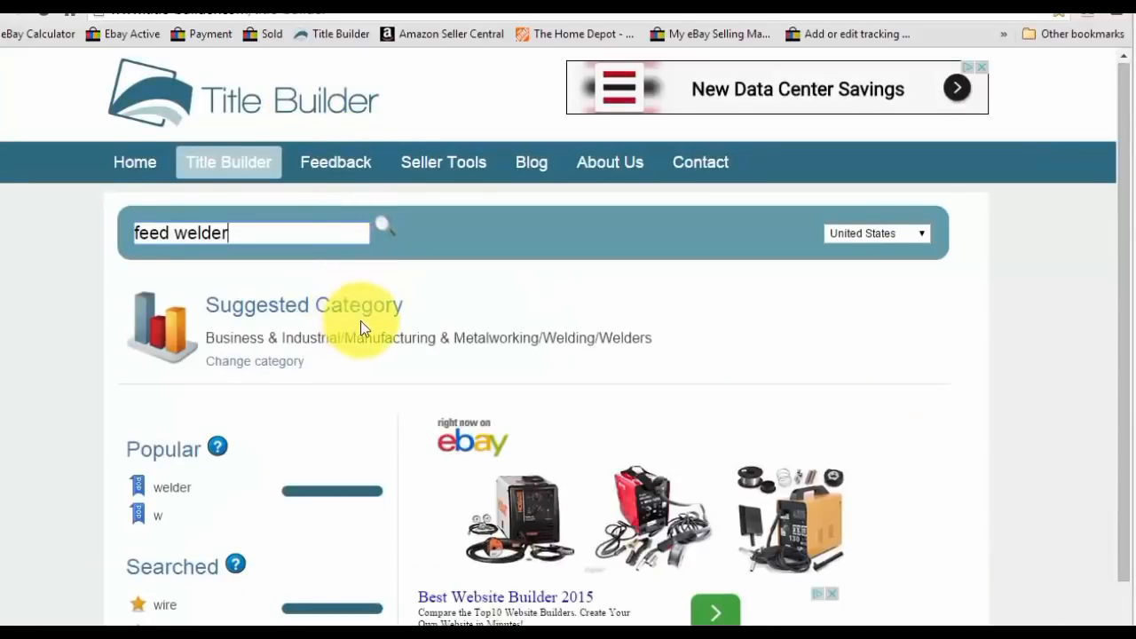
{"action": "scroll", "coordinate": [361, 324], "scroll_direction": "down", "scroll_amount": 1}
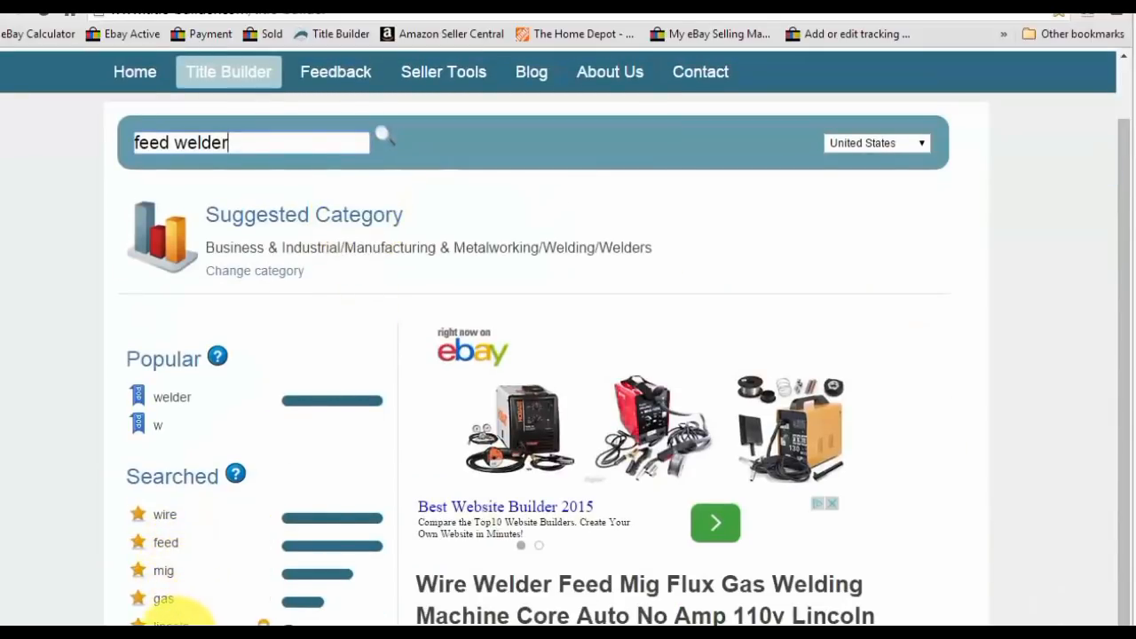
{"action": "scroll", "coordinate": [213, 608], "scroll_direction": "down", "scroll_amount": 2}
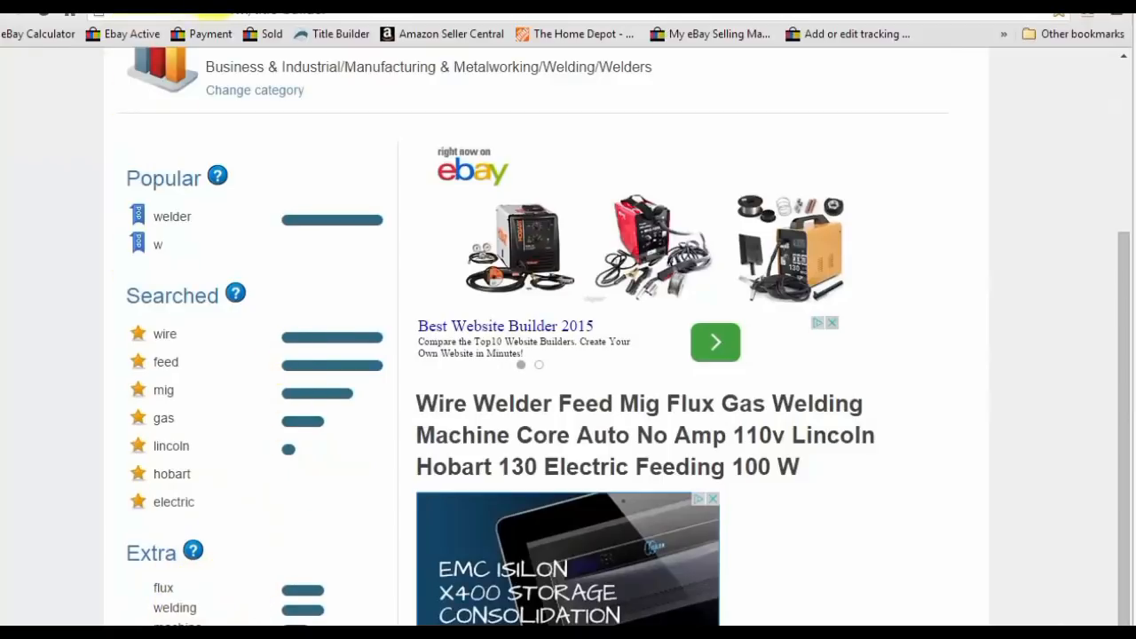
Switch to the Home Depot product page and find "flux" in the welder's product overview.
{"action": "left_click", "coordinate": [212, 3]}
{"action": "scroll", "coordinate": [482, 581], "scroll_direction": "down", "scroll_amount": 6}
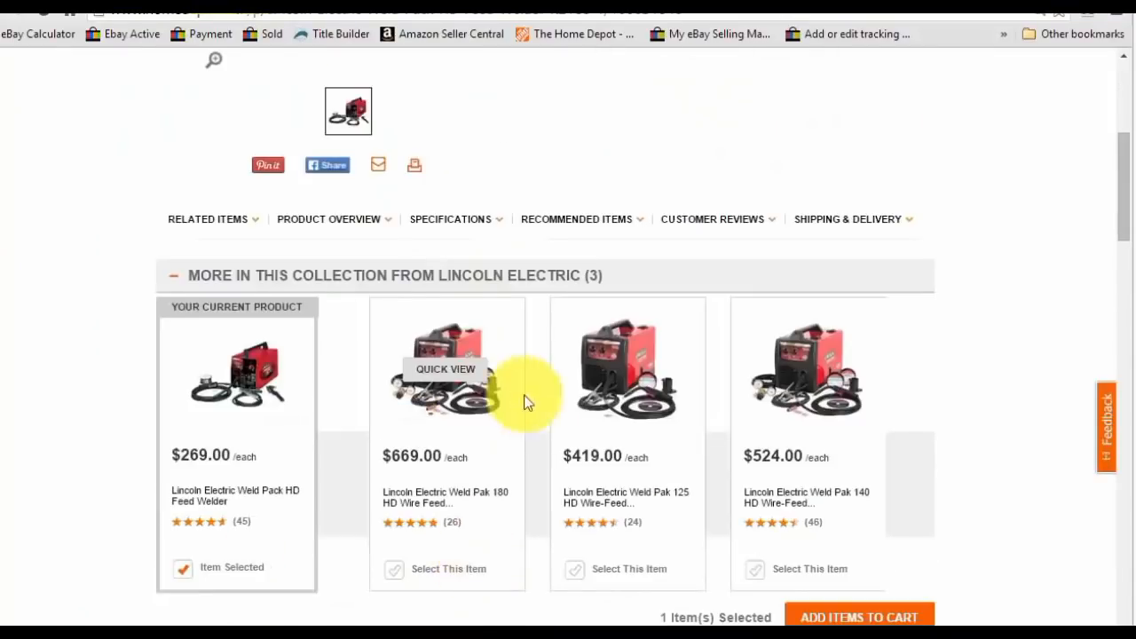
{"action": "scroll", "coordinate": [562, 575], "scroll_direction": "down", "scroll_amount": 2}
{"action": "left_click", "coordinate": [542, 575]}
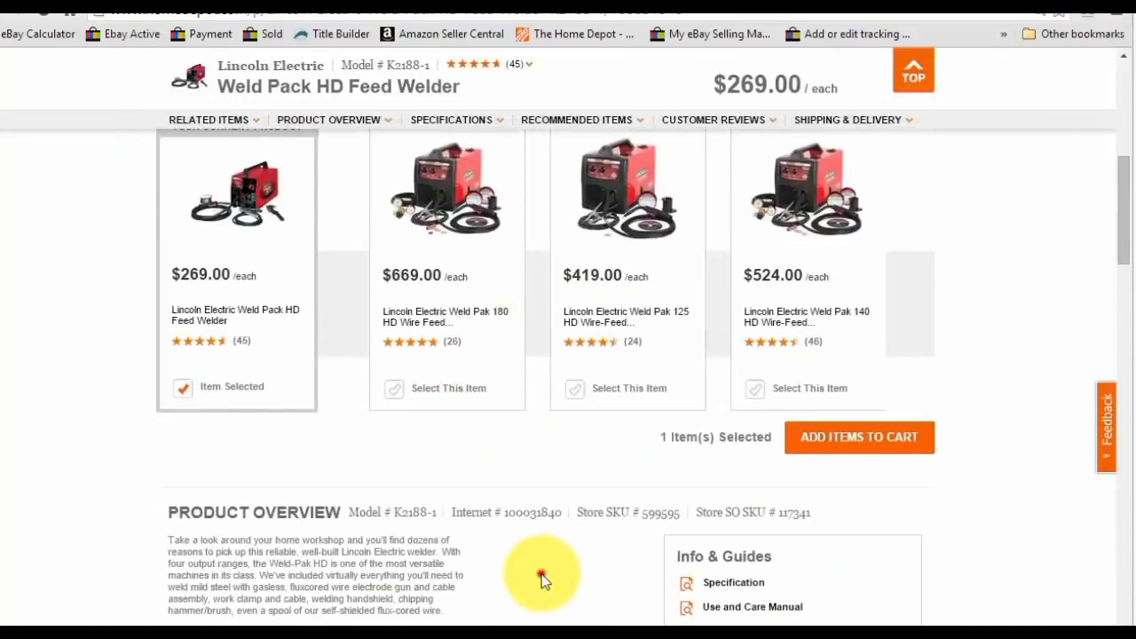
{"action": "key", "text": "ctrl+f"}
{"action": "type", "text": "flux"}
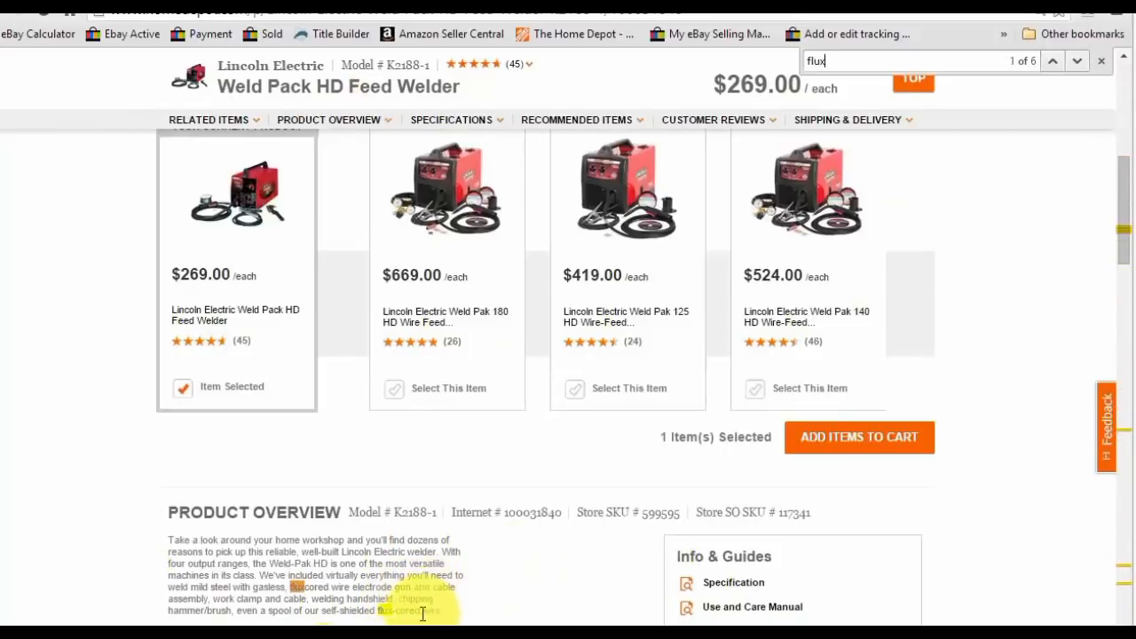
{"action": "scroll", "coordinate": [440, 577], "scroll_direction": "down", "scroll_amount": 1}
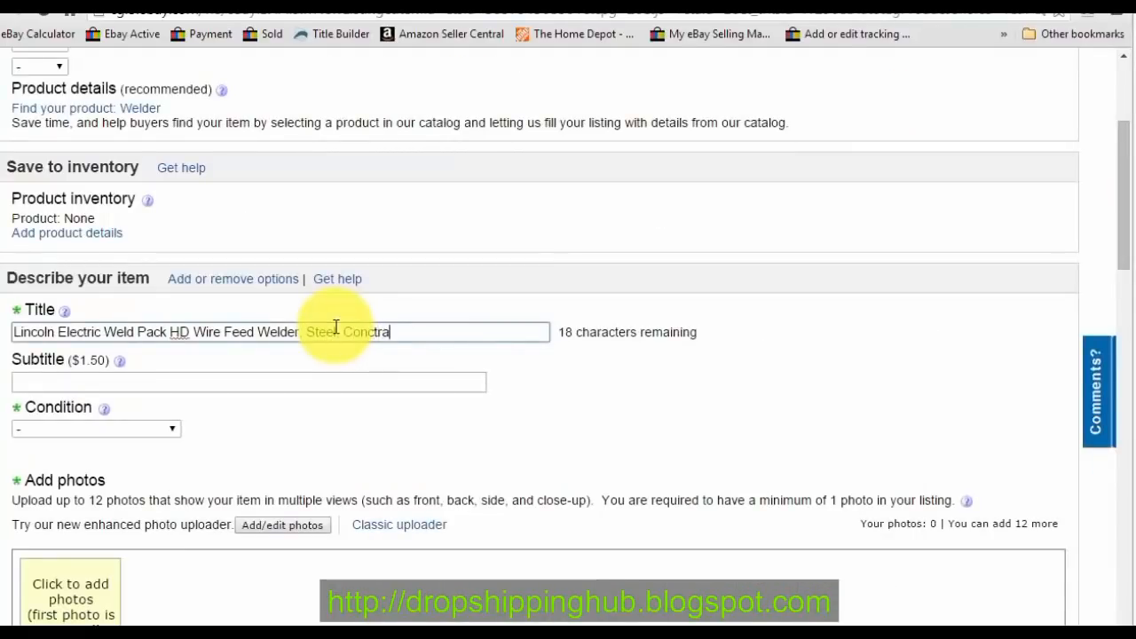
Complete the eBay listing title's ending as ", Steel, Conctractor" and insert "Flux" before "Pack".
{"action": "type", "text": "or"}
{"action": "left_click", "coordinate": [140, 330]}
{"action": "type", "text": "Flu"}
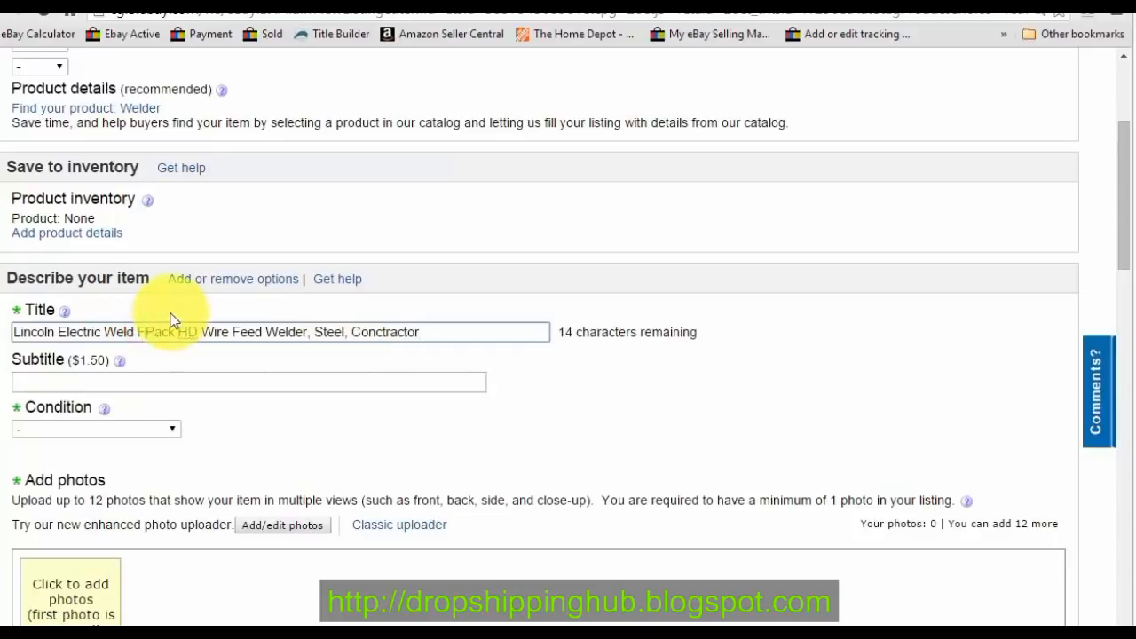
{"action": "type", "text": "x"}
{"action": "left_click", "coordinate": [475, 335]}
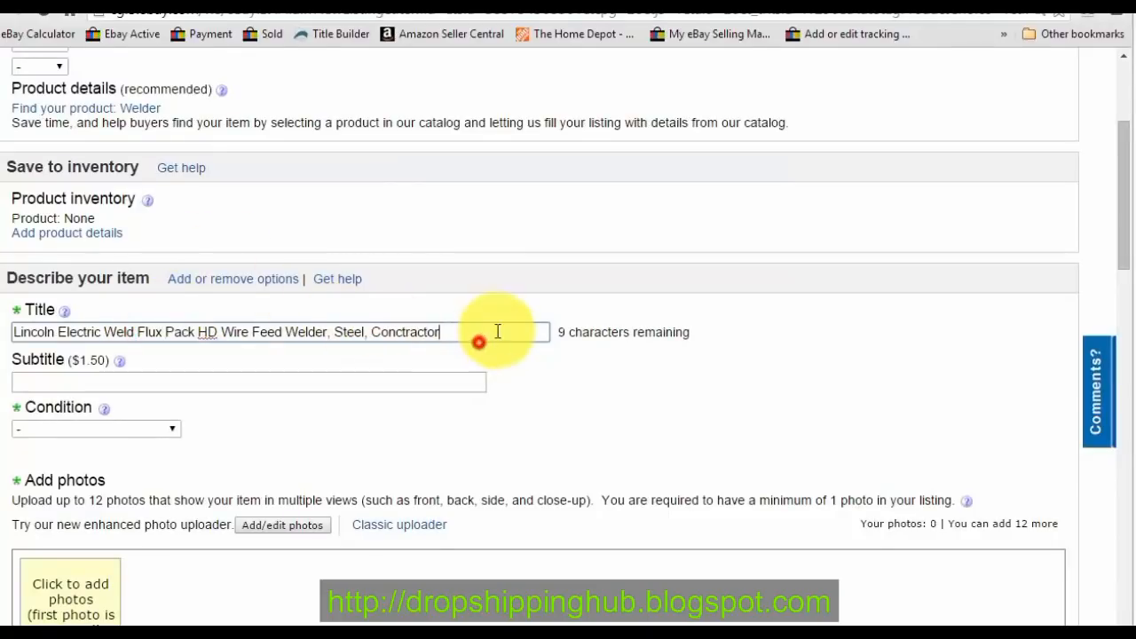
Recheck the Home Depot product overview and Title Builder for keywords, and insert "Welding" before "Conctractor" in the eBay listing title.
{"action": "left_click", "coordinate": [315, 4]}
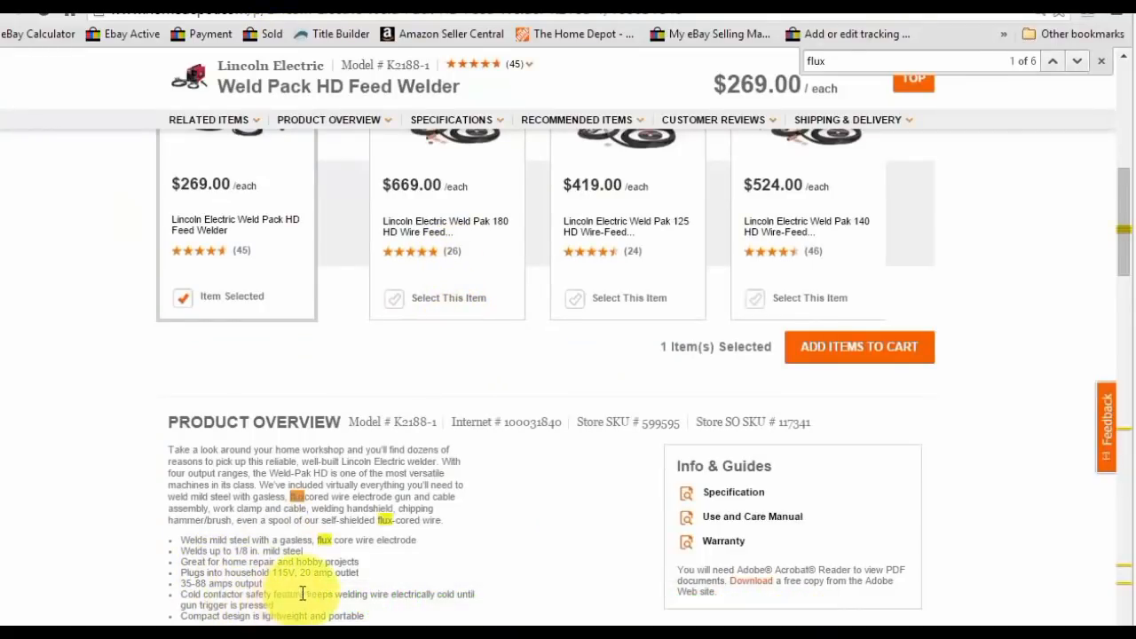
{"action": "scroll", "coordinate": [284, 599], "scroll_direction": "down", "scroll_amount": 1}
{"action": "scroll", "coordinate": [345, 547], "scroll_direction": "down", "scroll_amount": 1}
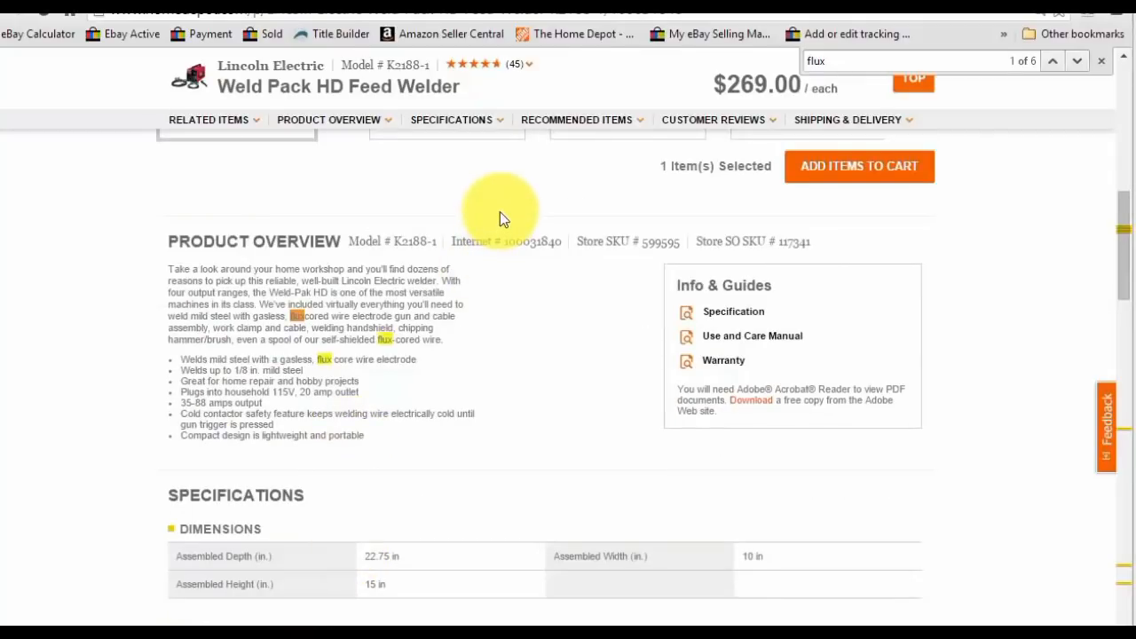
{"action": "left_click", "coordinate": [407, 3]}
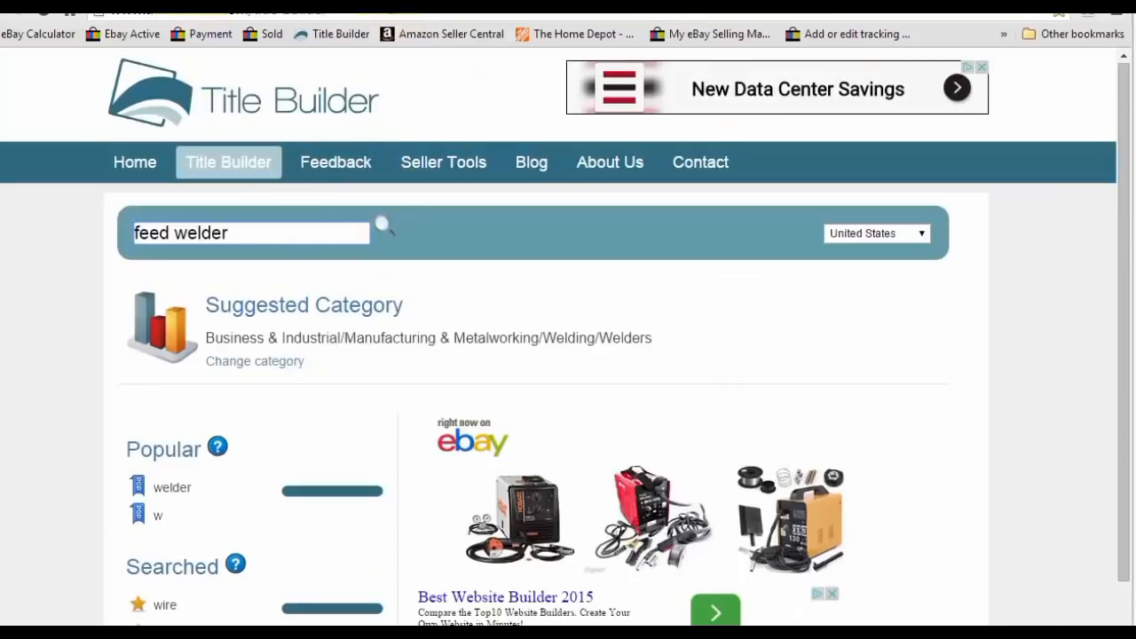
{"action": "left_click", "coordinate": [138, 3]}
{"action": "left_click", "coordinate": [452, 337]}
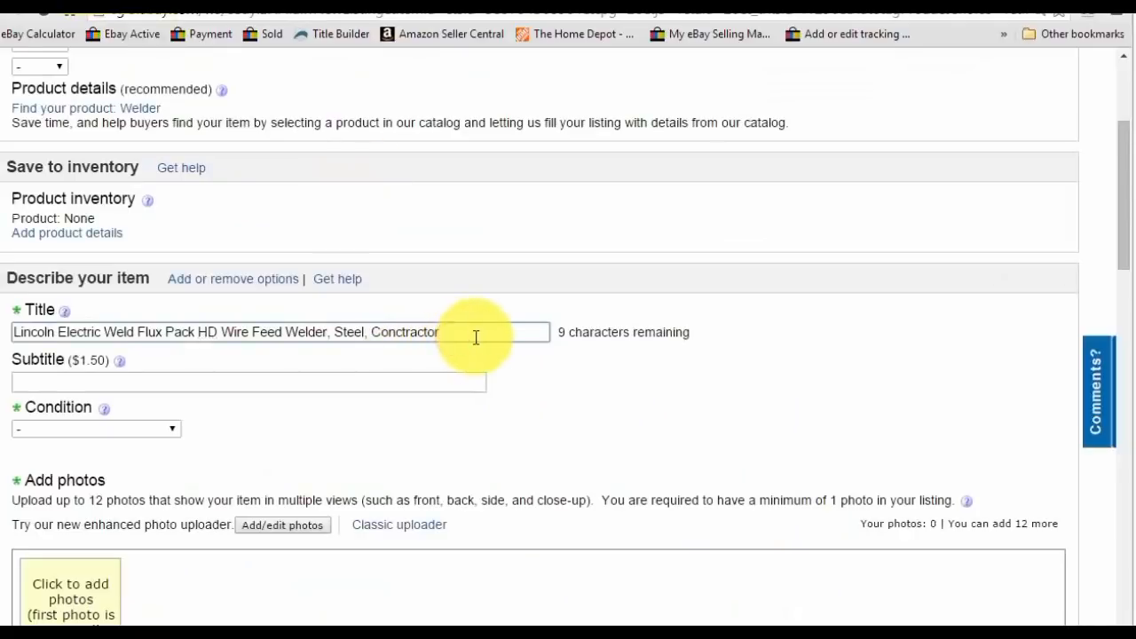
{"action": "left_click", "coordinate": [377, 328]}
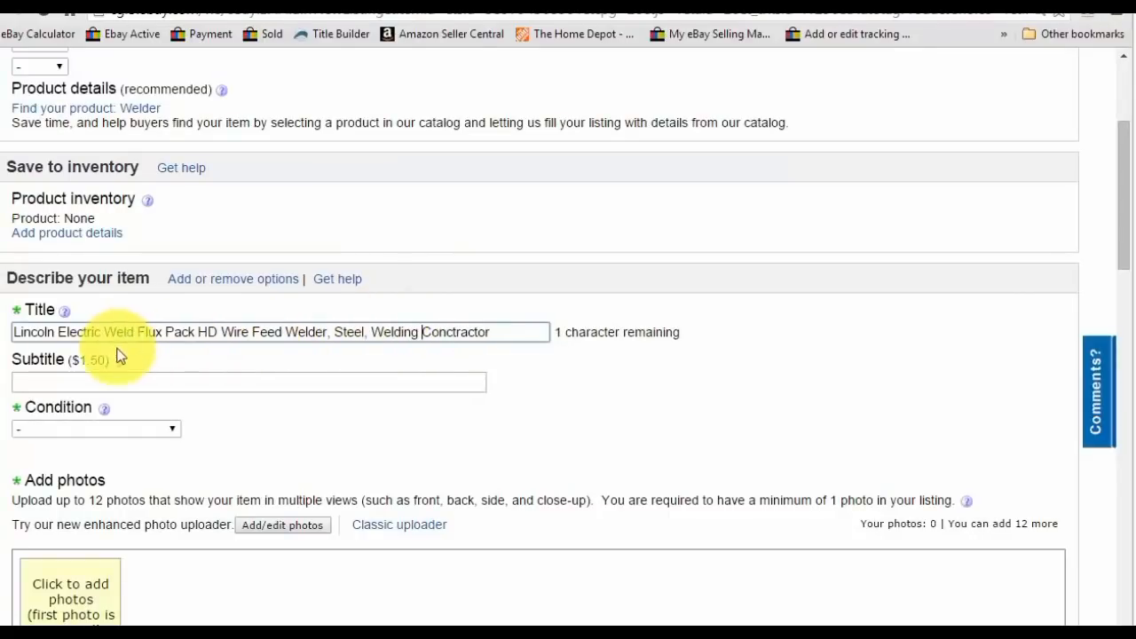
Review the wording of the eBay listing title and compare it with the product name on the Home Depot page.
{"action": "left_click_drag", "start_coordinate": [134, 333], "coordinate": [138, 332]}
{"action": "left_click_drag", "start_coordinate": [489, 332], "coordinate": [2, 331]}
{"action": "left_click", "coordinate": [55, 331]}
{"action": "left_click", "coordinate": [555, 336]}
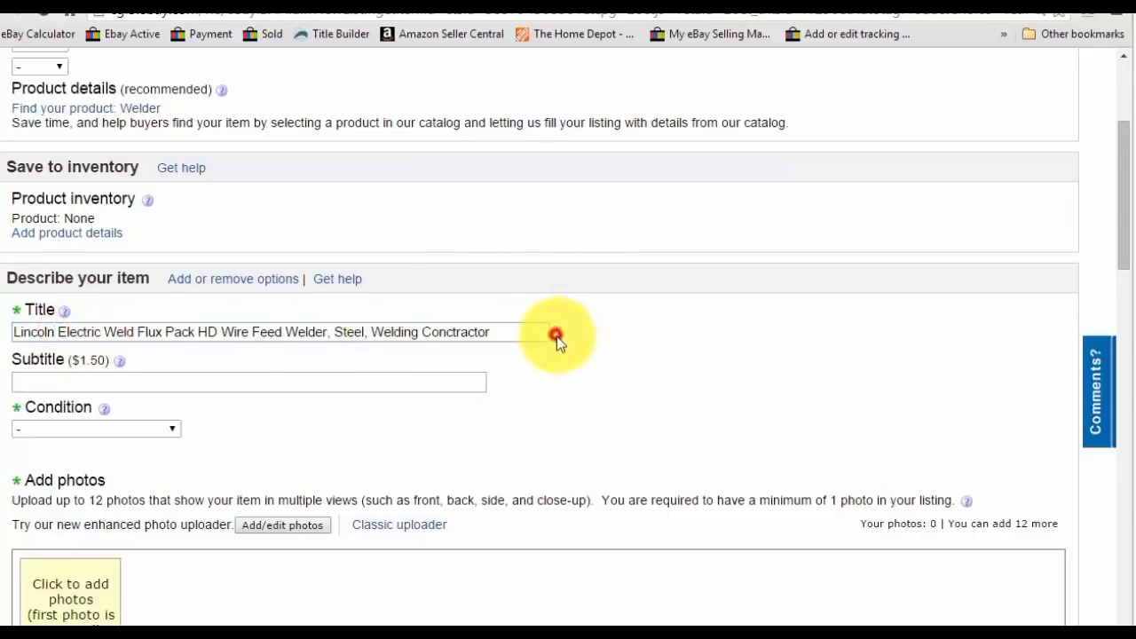
{"action": "left_click", "coordinate": [514, 332]}
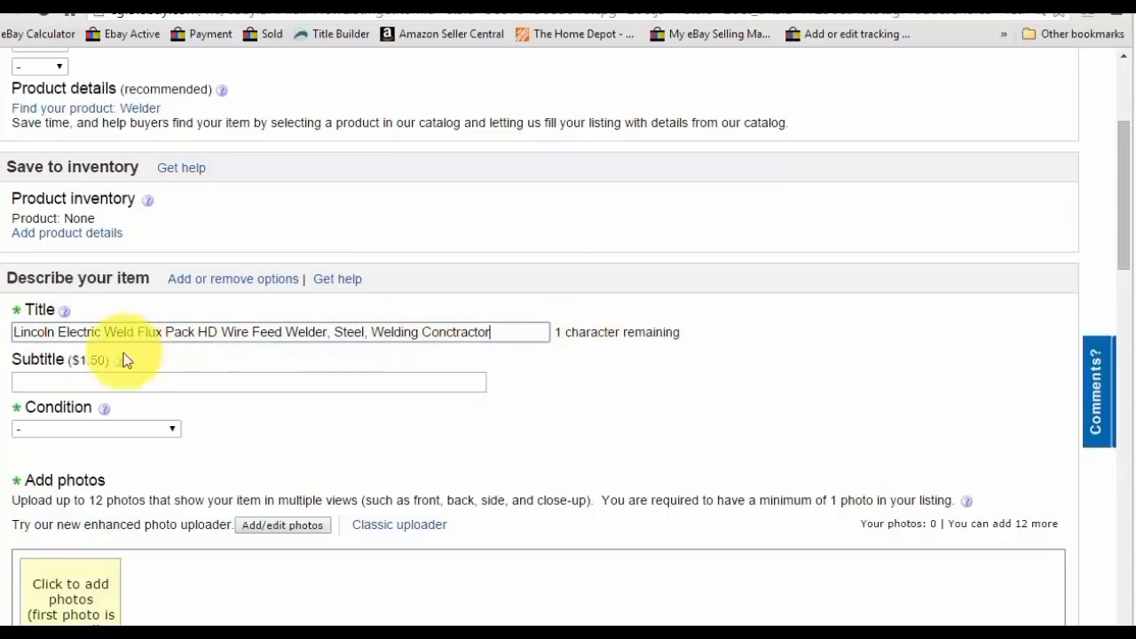
{"action": "left_click", "coordinate": [89, 336]}
{"action": "left_click", "coordinate": [114, 333]}
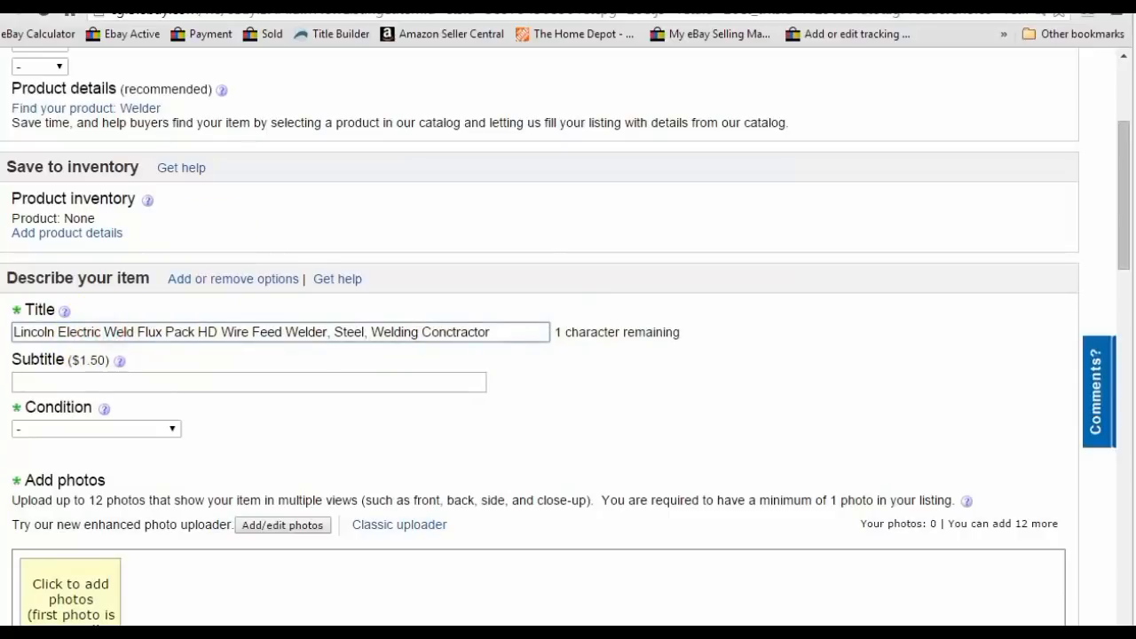
{"action": "left_click", "coordinate": [228, 3]}
{"action": "scroll", "coordinate": [348, 292], "scroll_direction": "up", "scroll_amount": 10}
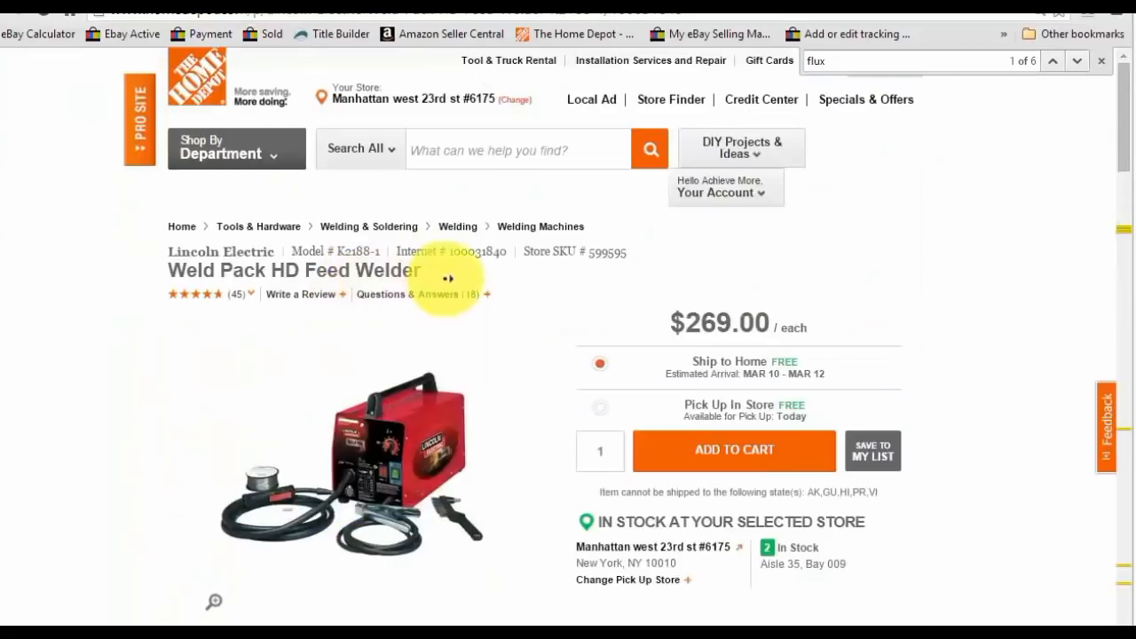
{"action": "left_click", "coordinate": [97, 11]}
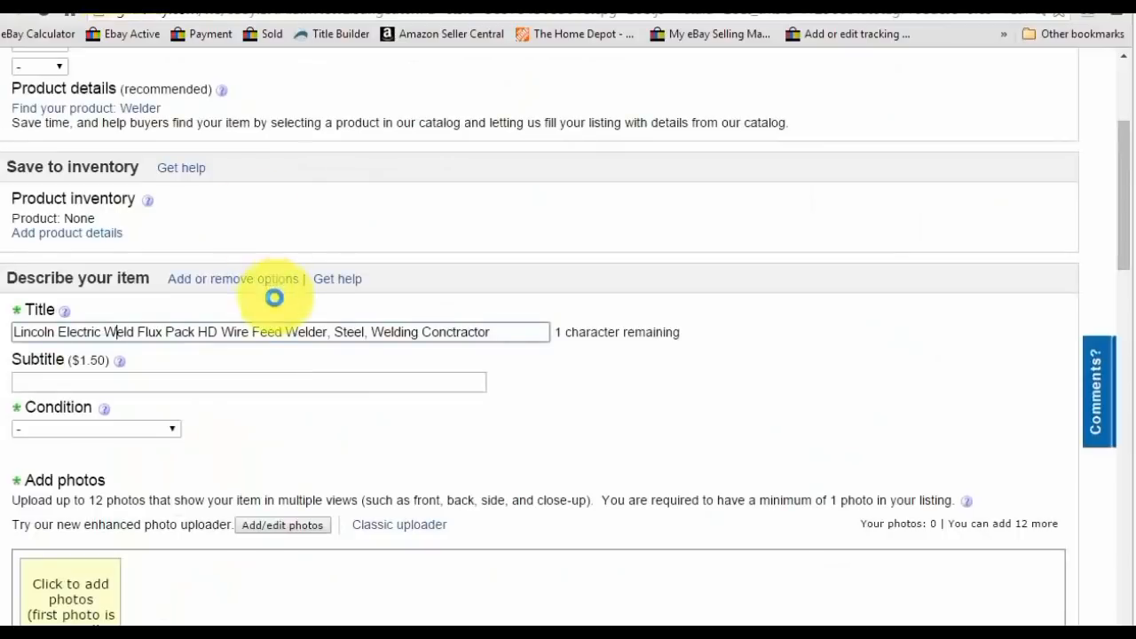
Leave the listing's subtitle empty, set the item condition to New and dismiss the condition description.
{"action": "left_click", "coordinate": [157, 382]}
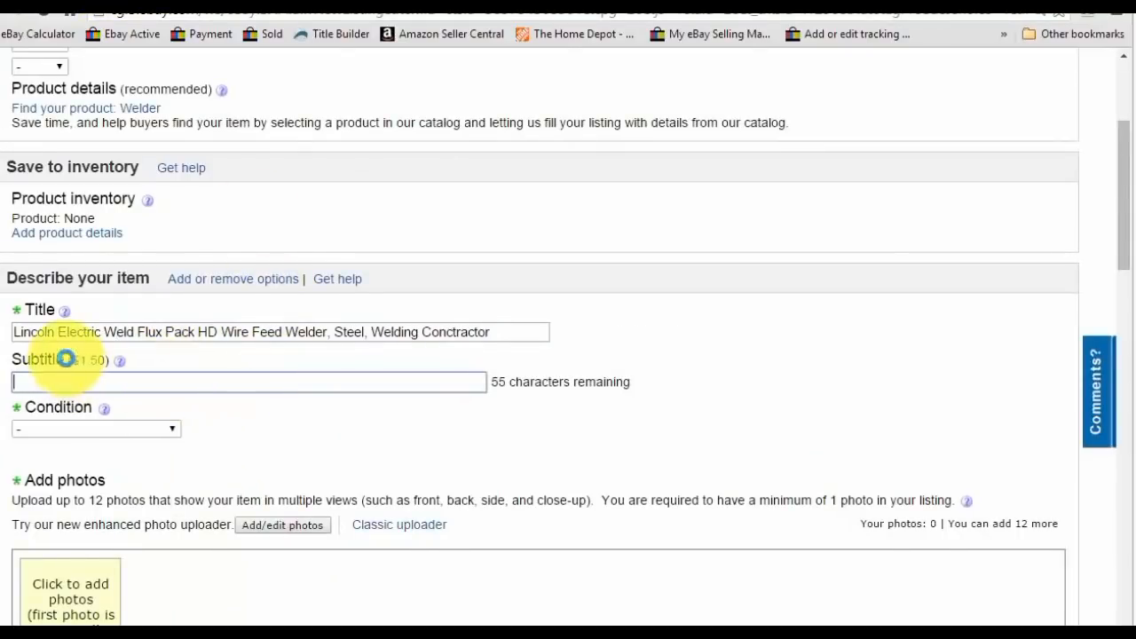
{"action": "left_click", "coordinate": [235, 415]}
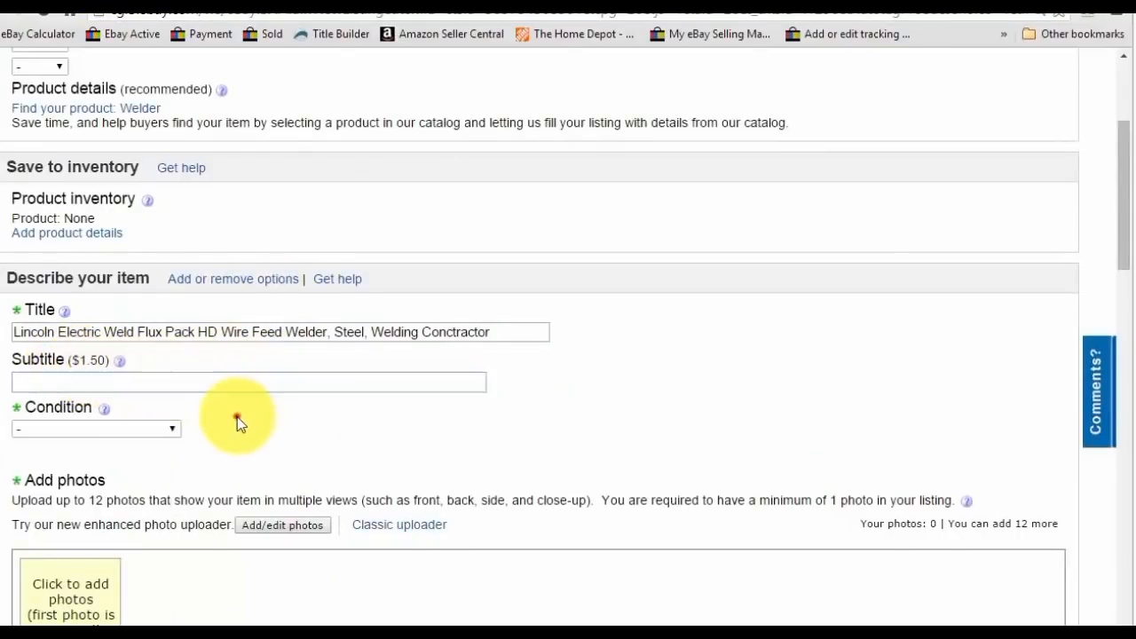
{"action": "left_click", "coordinate": [161, 429]}
{"action": "left_click", "coordinate": [161, 429]}
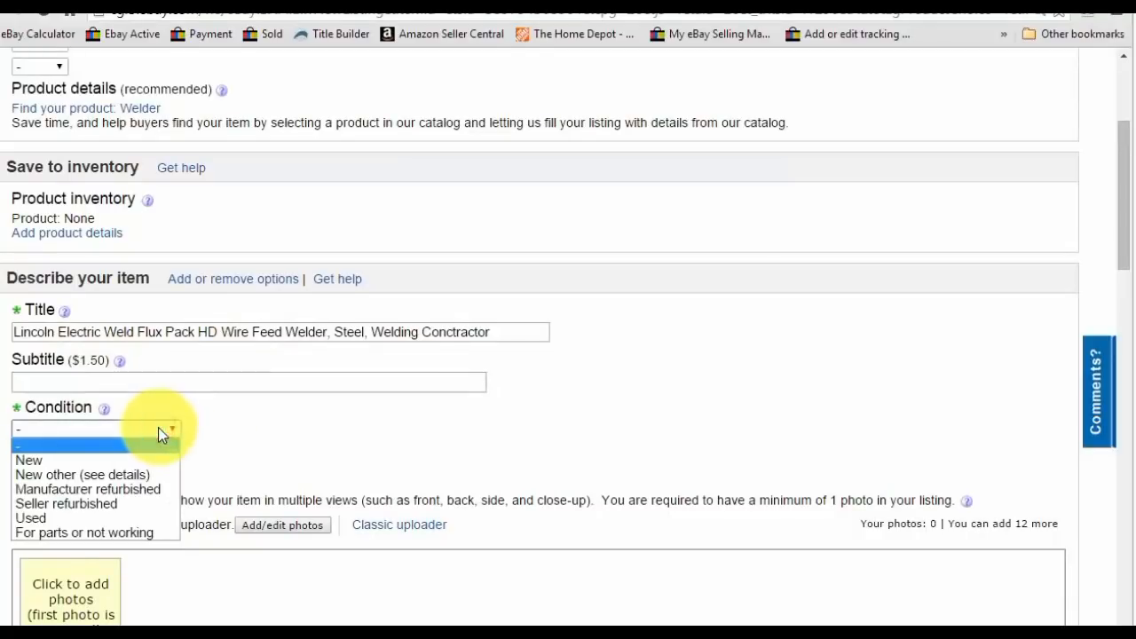
{"action": "left_click", "coordinate": [142, 460]}
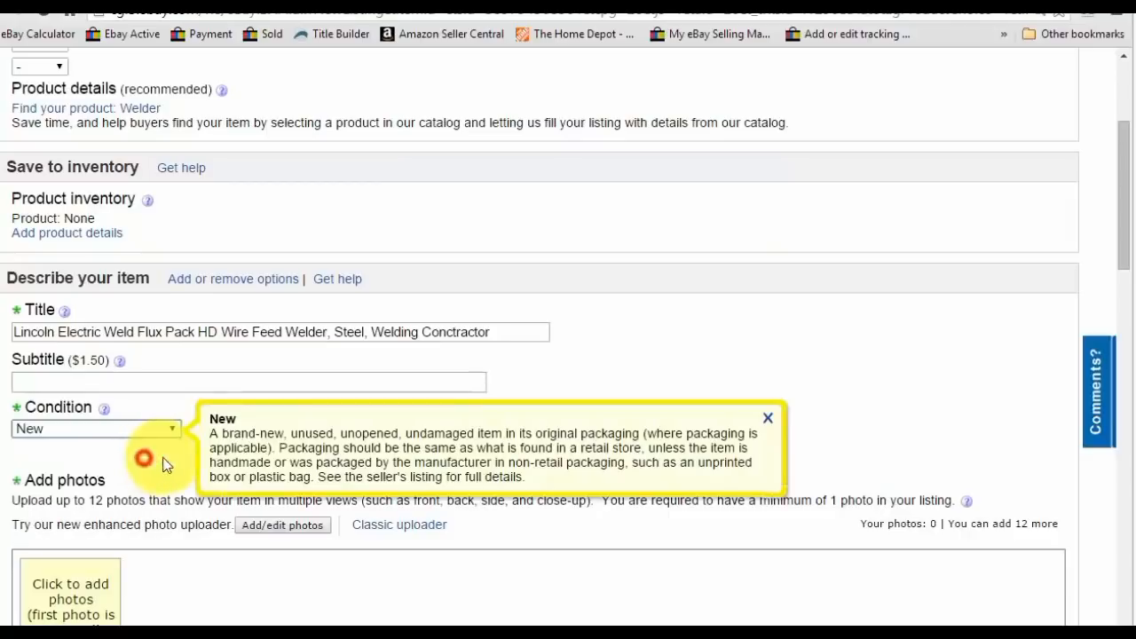
{"action": "left_click", "coordinate": [769, 416]}
{"action": "scroll", "coordinate": [496, 402], "scroll_direction": "down", "scroll_amount": 2}
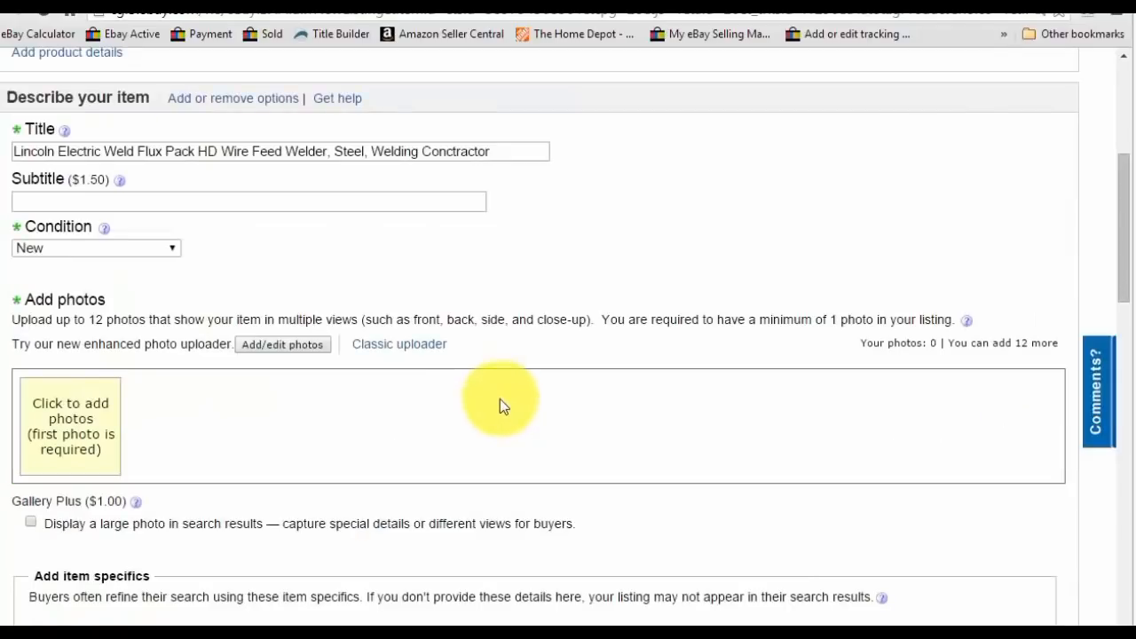
Switch to the Home Depot page, open the enlarged welder photo and capture the whole welder with the Snipping Tool.
{"action": "left_click", "coordinate": [218, 11]}
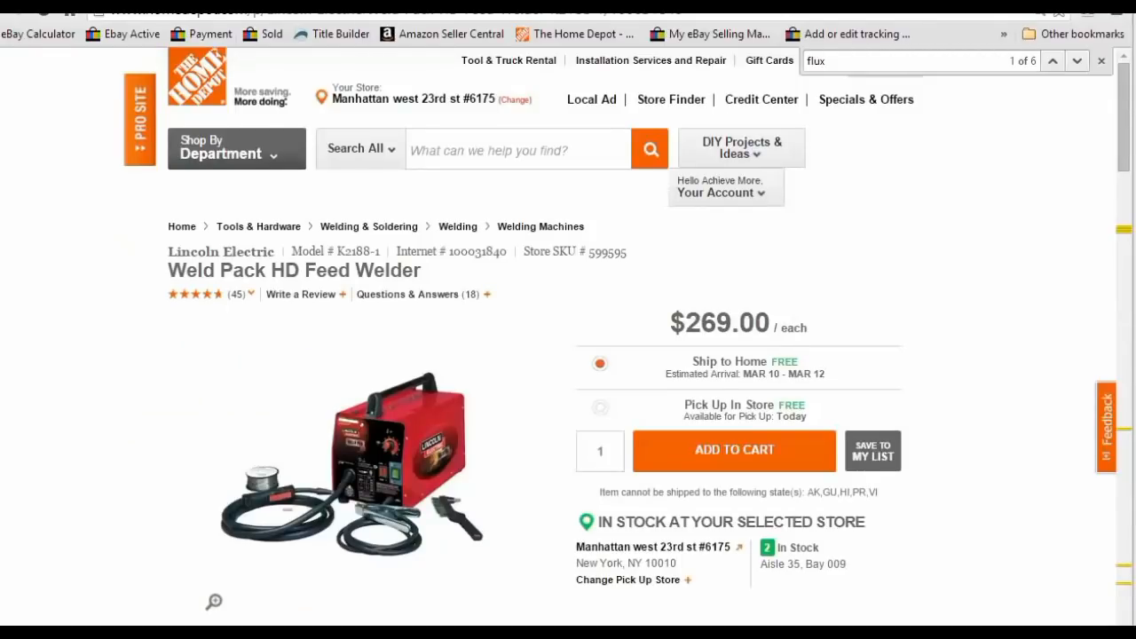
{"action": "left_click", "coordinate": [354, 486]}
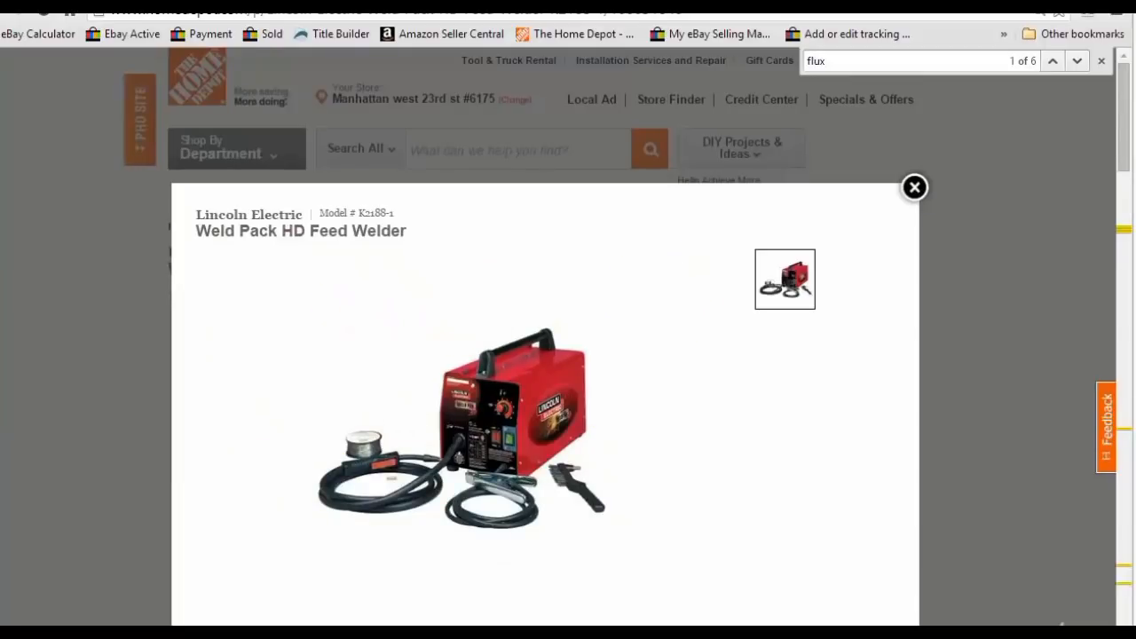
{"action": "left_click", "coordinate": [600, 448]}
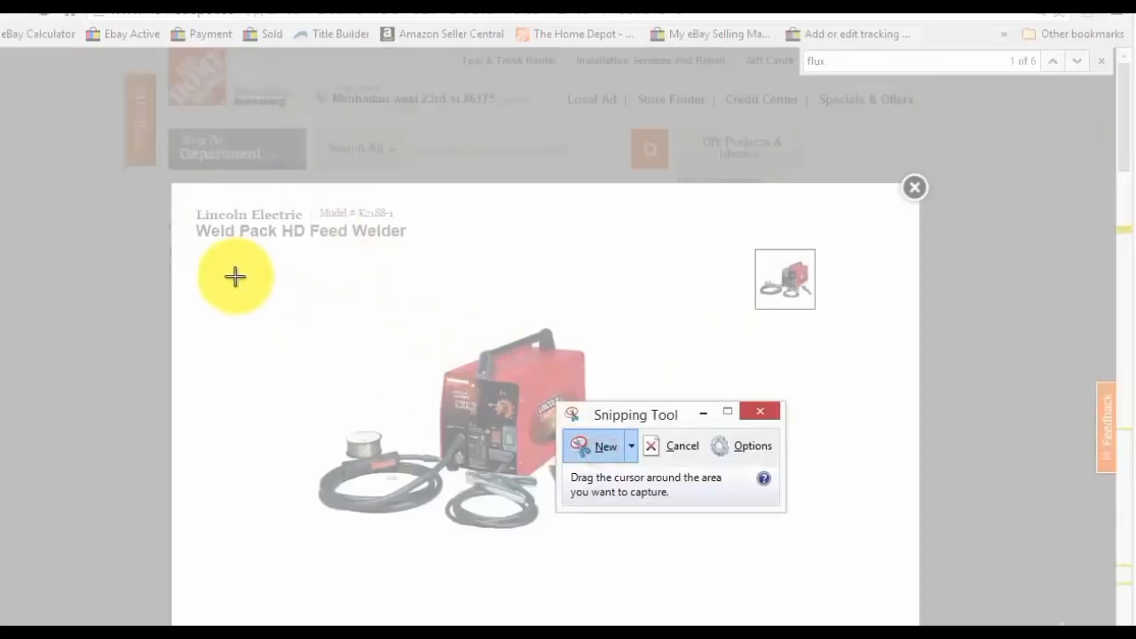
{"action": "left_click_drag", "start_coordinate": [223, 266], "coordinate": [742, 622]}
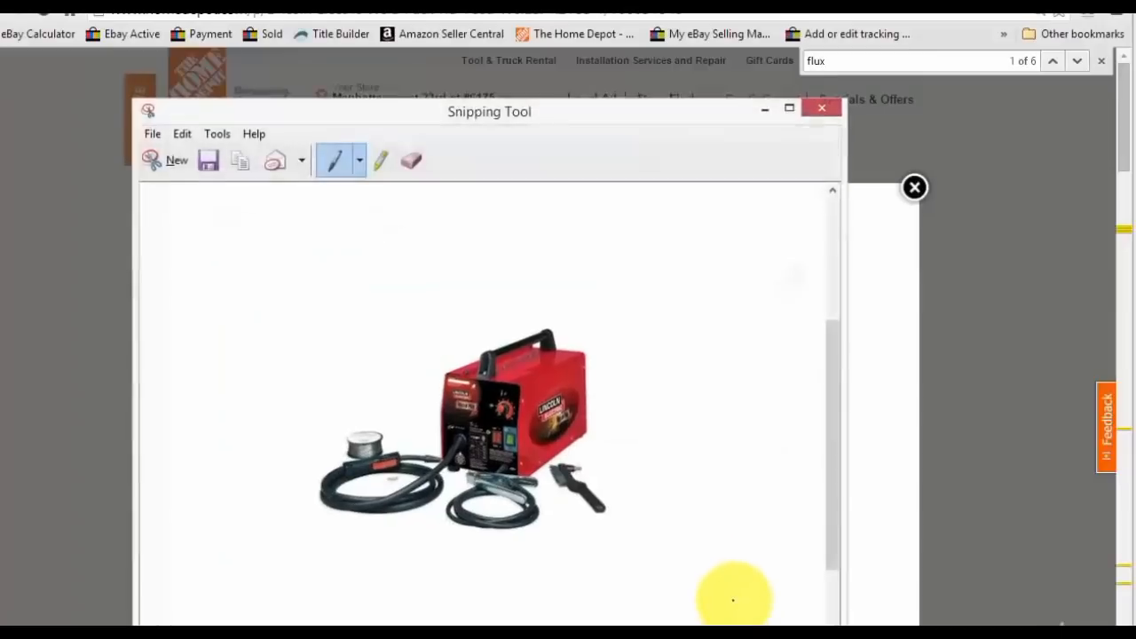
Save the snip to the Desktop as a JPEG named Lincoln-Electric-Welder, then close the Snipping Tool and the enlarged photo.
{"action": "left_click", "coordinate": [152, 134]}
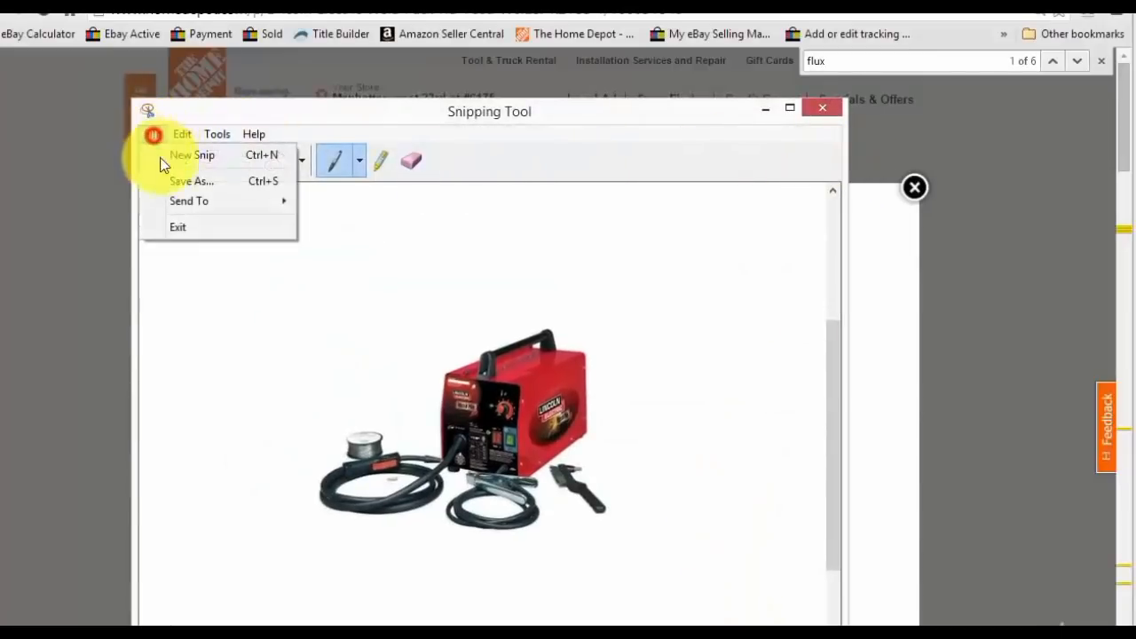
{"action": "left_click", "coordinate": [177, 180]}
{"action": "type", "text": "Lincoln-Elec"}
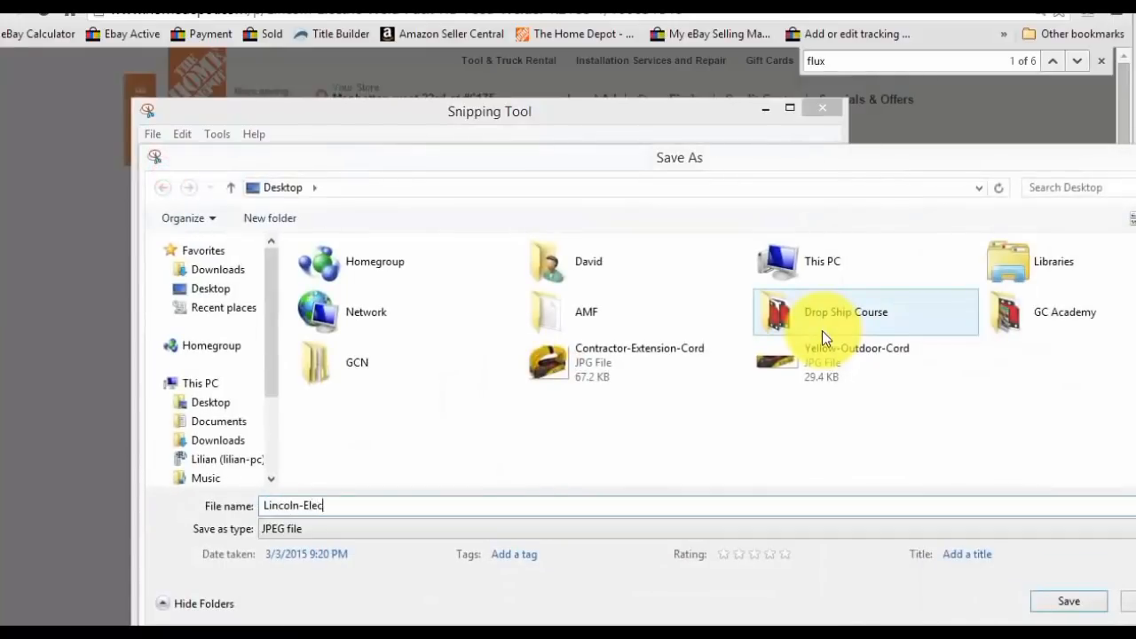
{"action": "type", "text": "tric-Welder"}
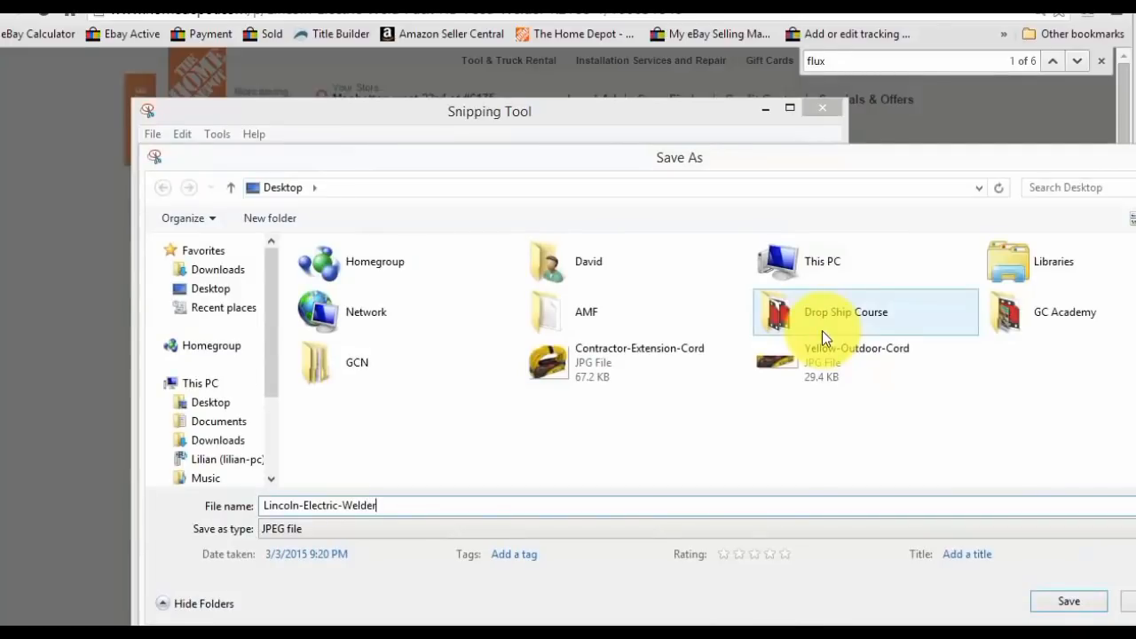
{"action": "left_click", "coordinate": [228, 280]}
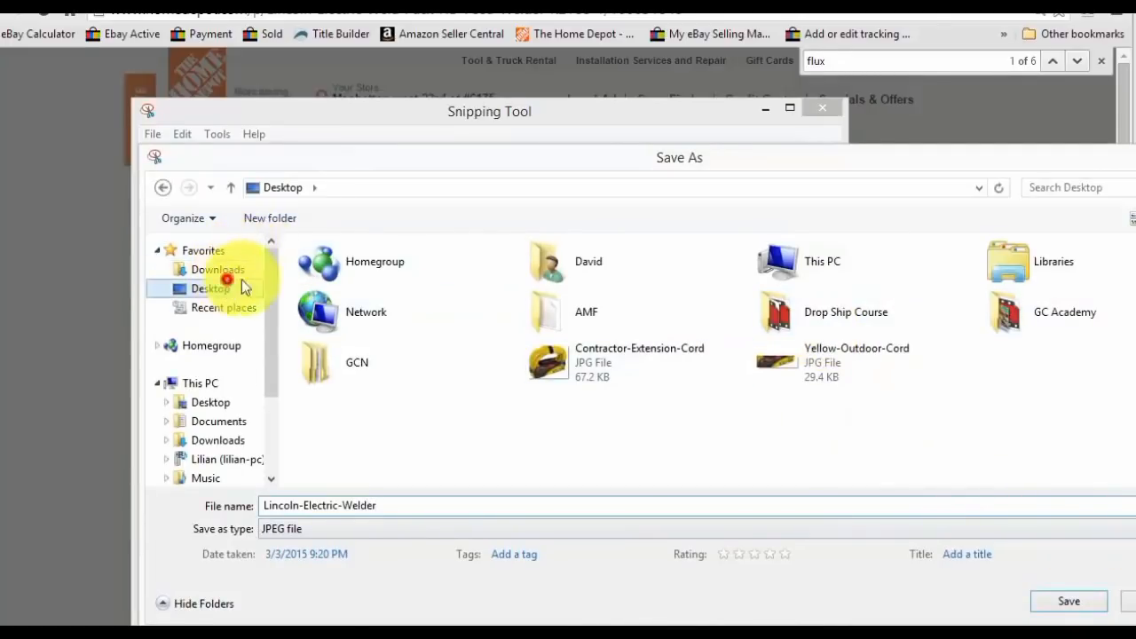
{"action": "left_click", "coordinate": [1091, 603]}
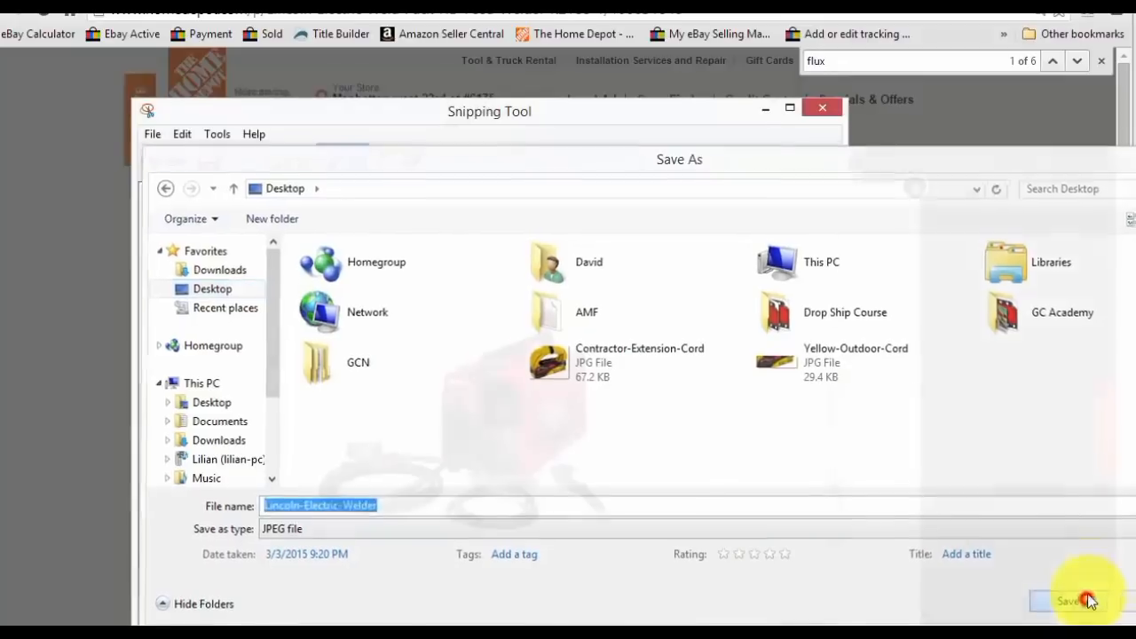
{"action": "left_click", "coordinate": [818, 112]}
{"action": "left_click", "coordinate": [916, 188]}
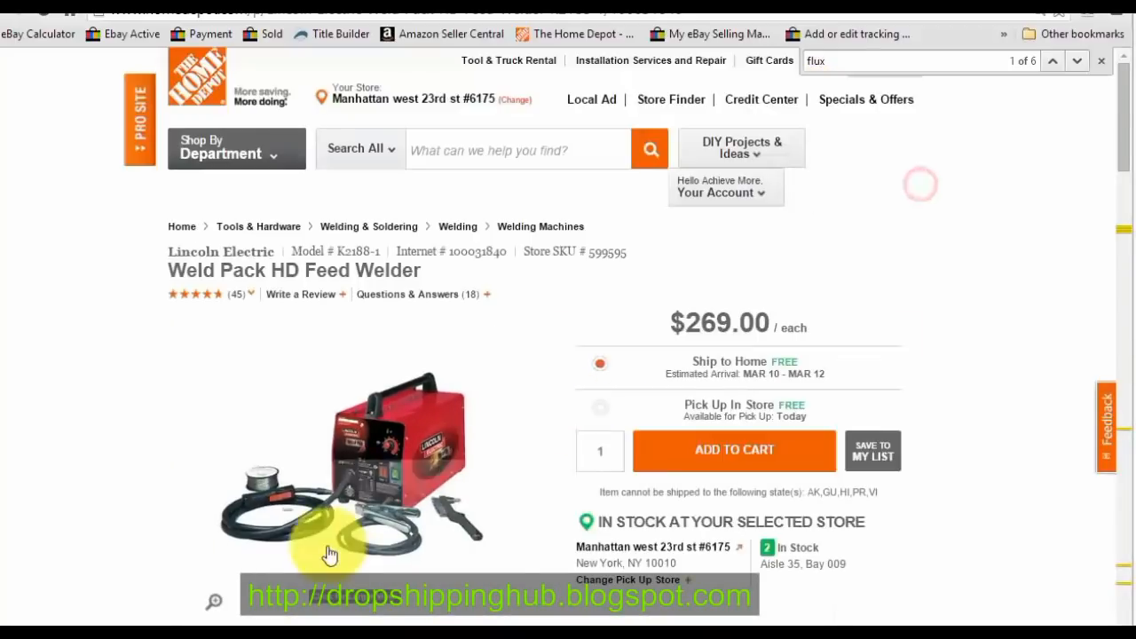
Zoom in on the welder in the Home Depot photo viewer and bring a screenshot of the close-up into Paint.
{"action": "mouse_move", "coordinate": [376, 469]}
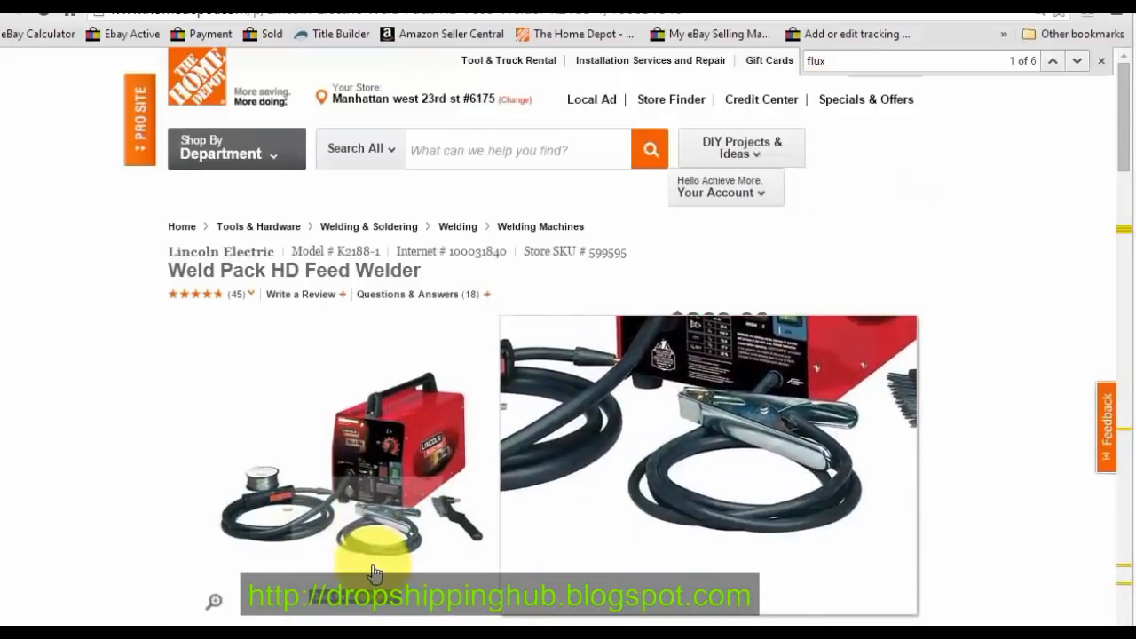
{"action": "mouse_move", "coordinate": [380, 250]}
{"action": "left_mouse_down"}
{"action": "mouse_move", "coordinate": [350, 247]}
{"action": "mouse_move", "coordinate": [379, 254]}
{"action": "left_mouse_up"}
{"action": "left_click", "coordinate": [351, 248]}
{"action": "left_click", "coordinate": [363, 251]}
{"action": "left_click", "coordinate": [498, 448]}
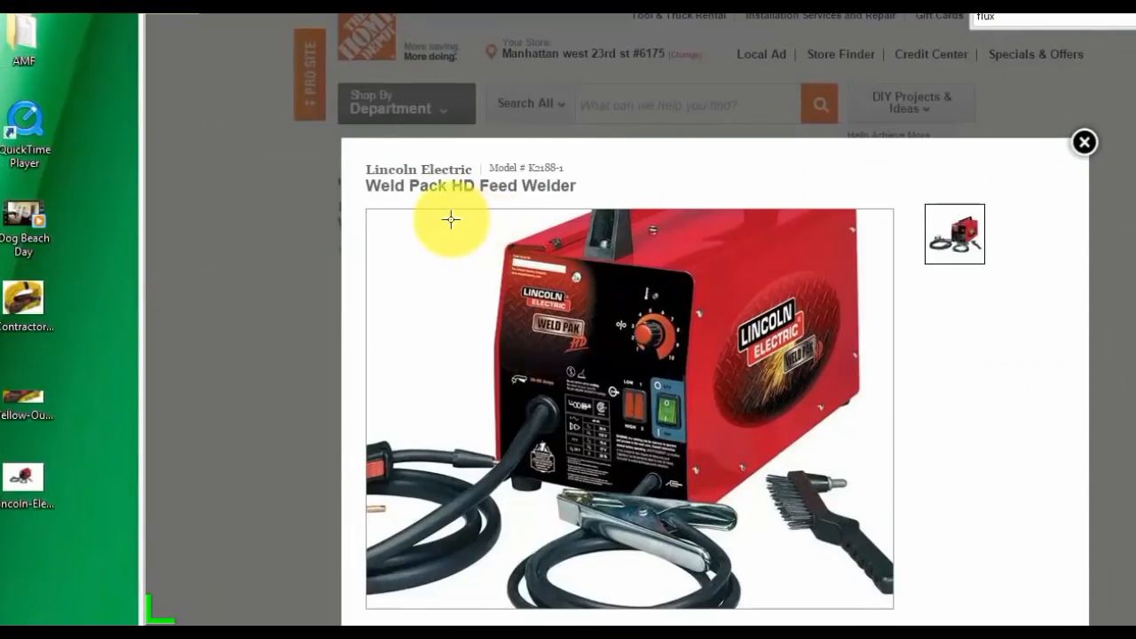
Cut the close-up of the welder out of the screenshot and paste it into a new Paint image, discarding the screenshot unsaved.
{"action": "left_click_drag", "start_coordinate": [405, 221], "coordinate": [872, 604]}
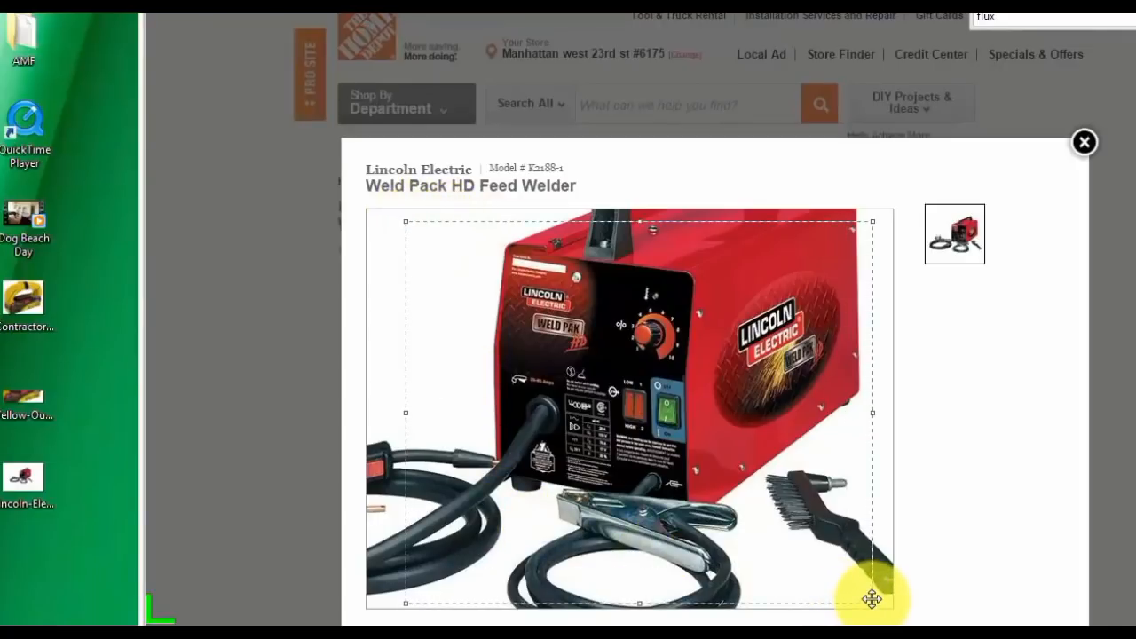
{"action": "key", "text": "ctrl+x"}
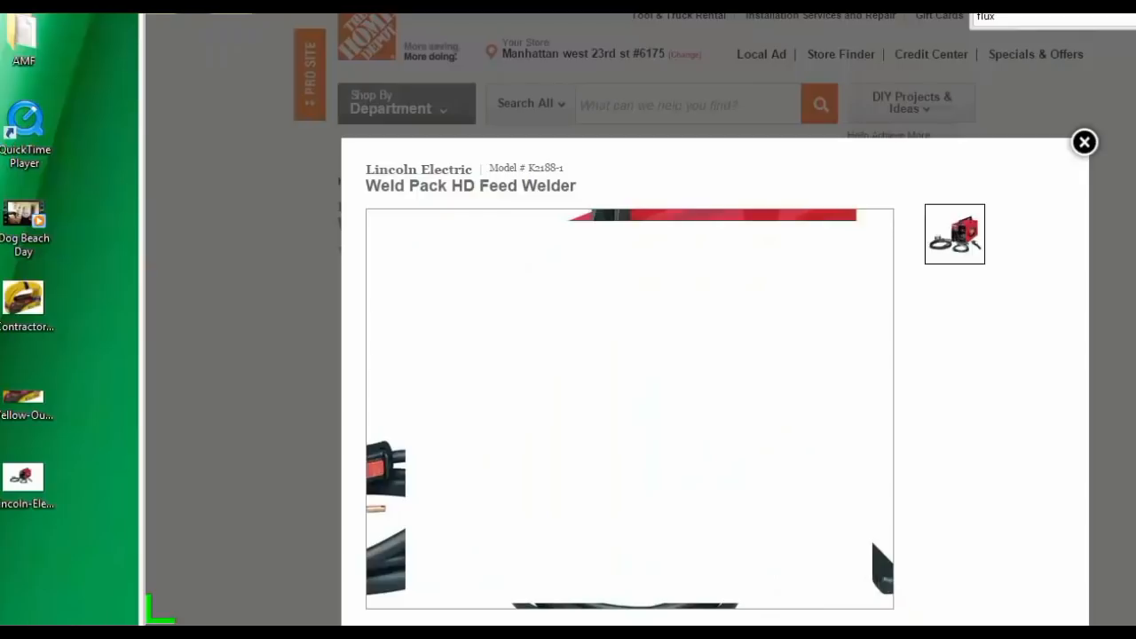
{"action": "left_click", "coordinate": [2, 15]}
{"action": "left_click", "coordinate": [3, 15]}
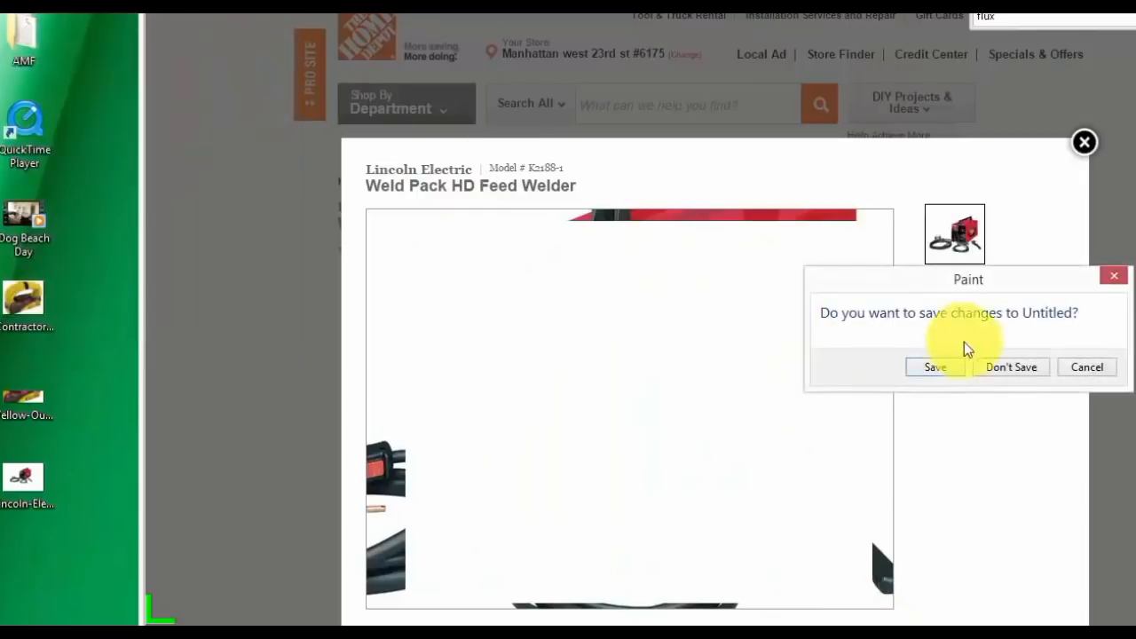
{"action": "left_click", "coordinate": [1000, 367]}
{"action": "key", "text": "ctrl+v"}
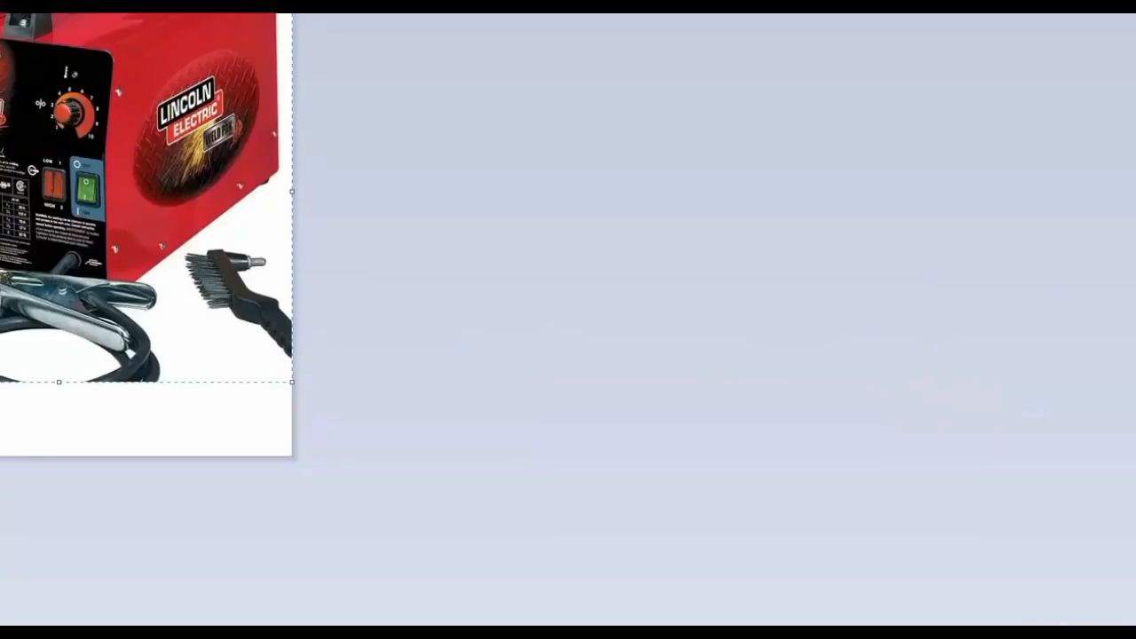
Save the close-up image to the Desktop as a JPEG named Soldering-Tool-Wire-Feed.
{"action": "left_click", "coordinate": [2, 15]}
{"action": "left_click", "coordinate": [2, 51]}
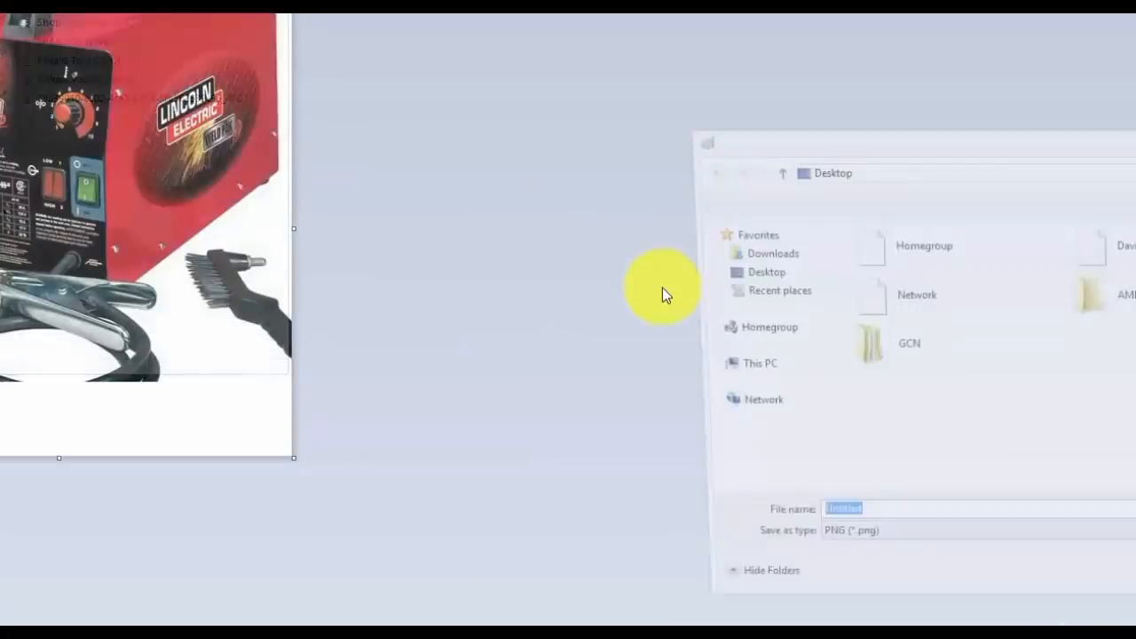
{"action": "left_click_drag", "start_coordinate": [870, 150], "coordinate": [582, 147]}
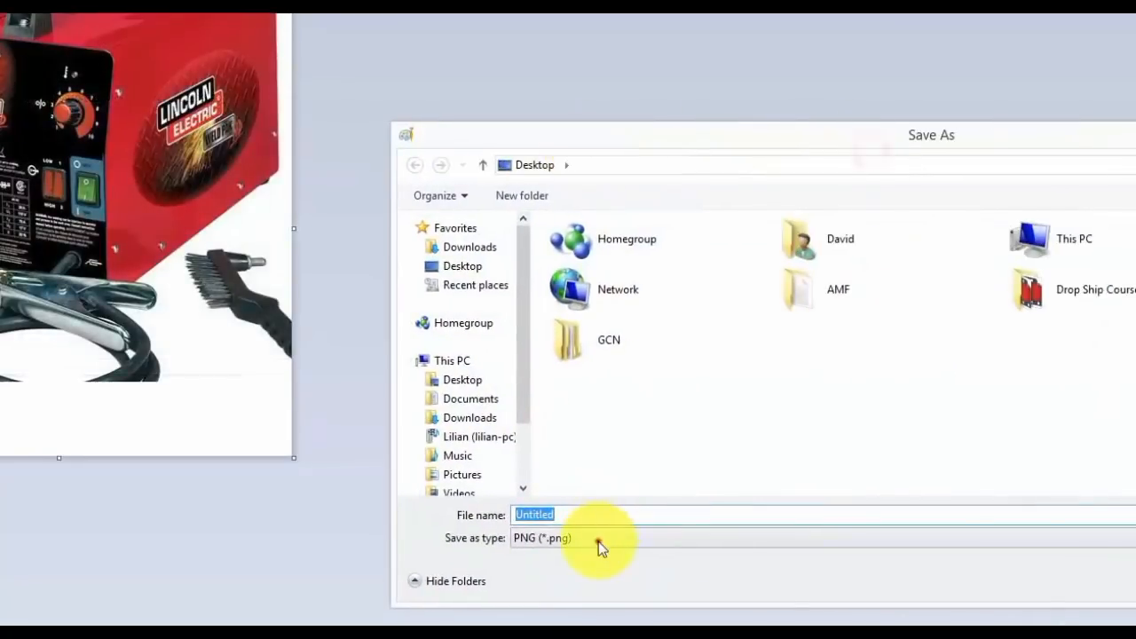
{"action": "left_click", "coordinate": [598, 538]}
{"action": "left_click", "coordinate": [581, 611]}
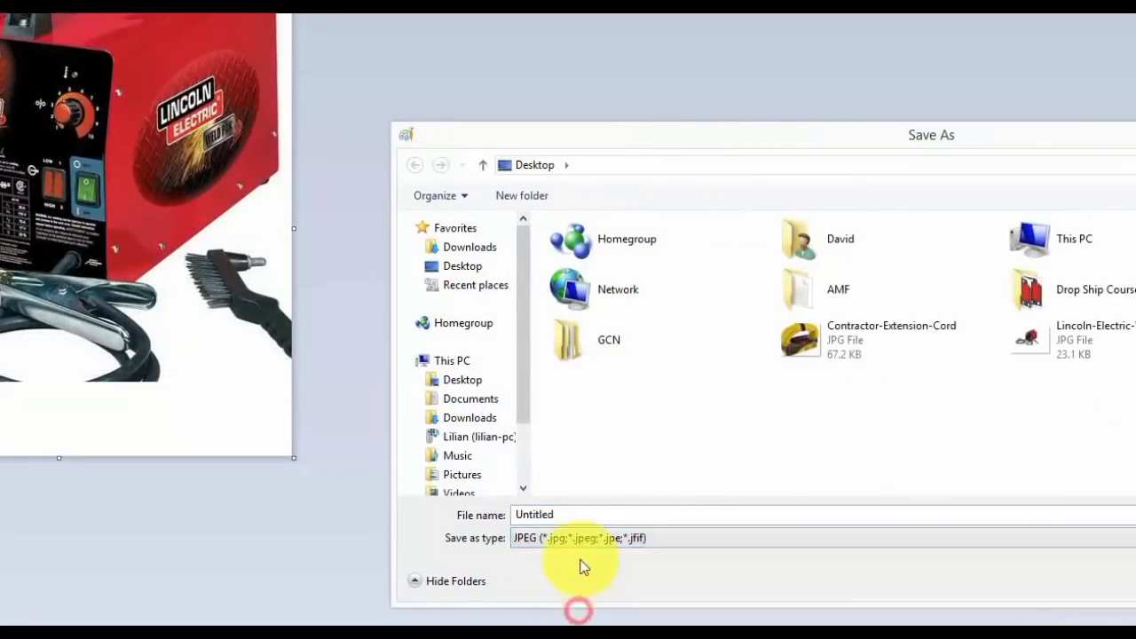
{"action": "double_click", "coordinate": [577, 515]}
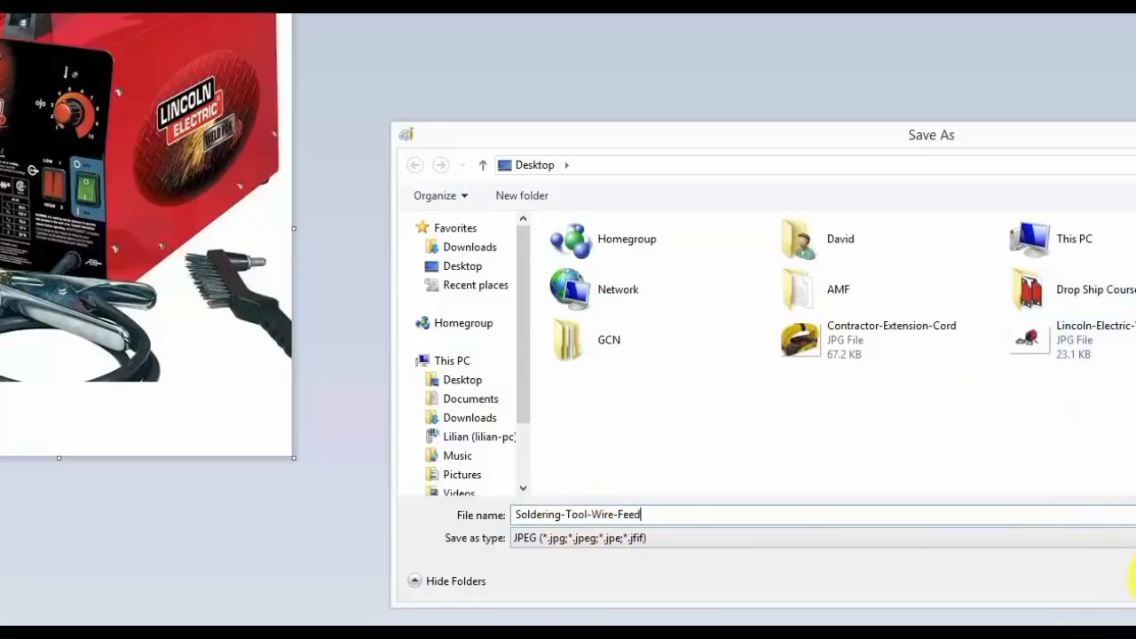
{"action": "key", "text": "Return"}
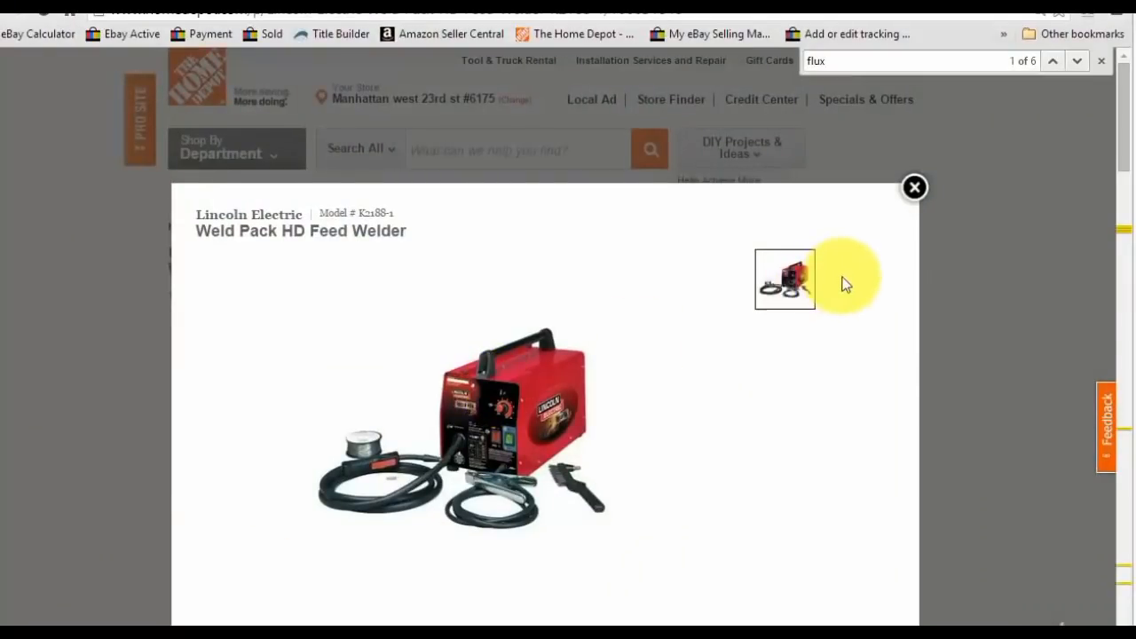
Switch to the eBay listing and upload Lincoln-Electric-Welder and Soldering-Tool-Wire-Feed from the Desktop as listing photos.
{"action": "left_click", "coordinate": [120, 2]}
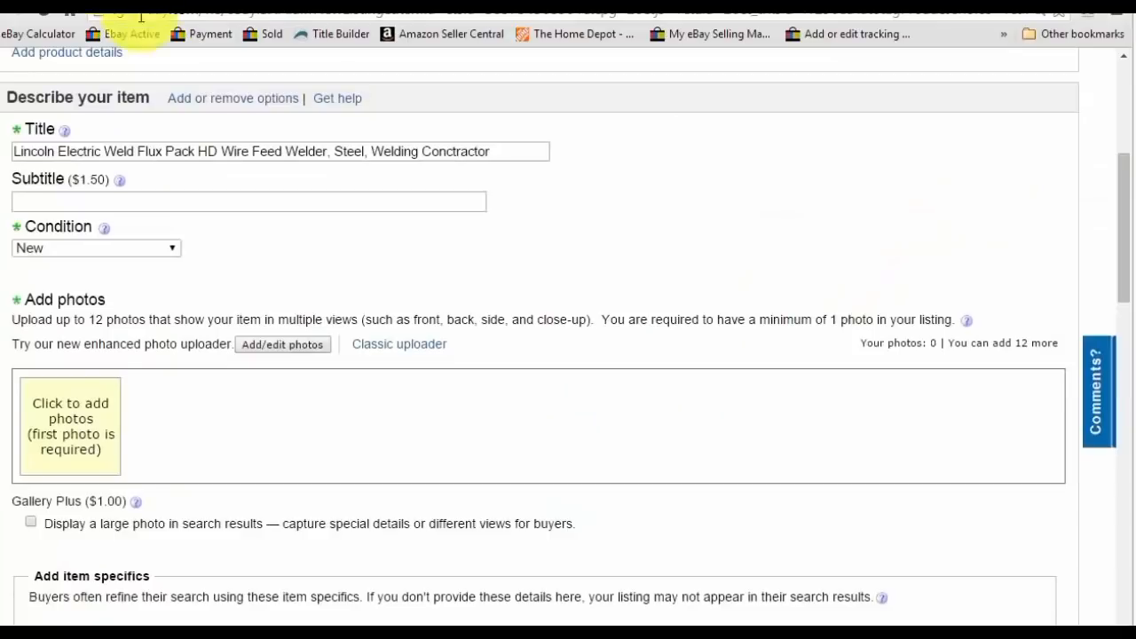
{"action": "left_click", "coordinate": [263, 352]}
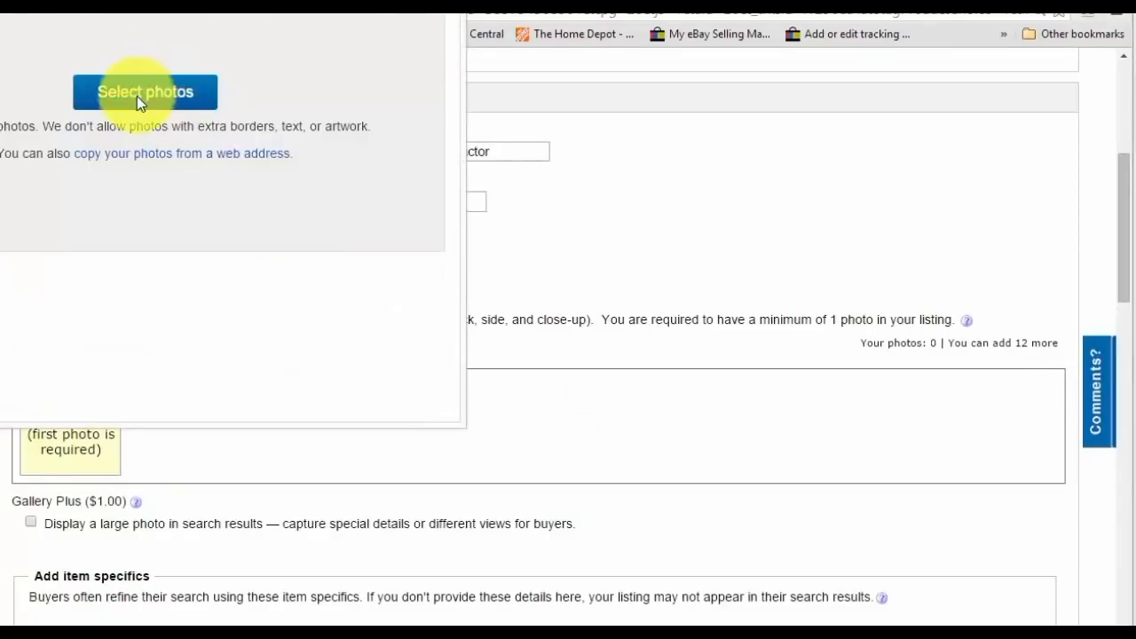
{"action": "left_click", "coordinate": [137, 96]}
{"action": "left_click_drag", "start_coordinate": [279, 0], "coordinate": [389, 16]}
{"action": "left_click", "coordinate": [7, 130]}
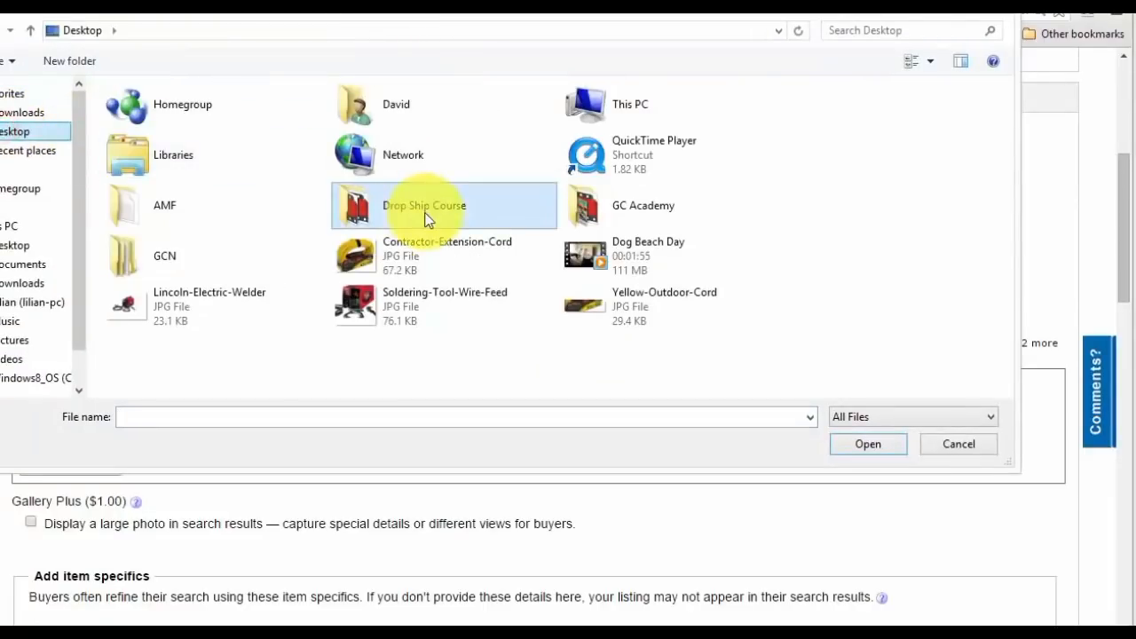
{"action": "left_click", "coordinate": [404, 299]}
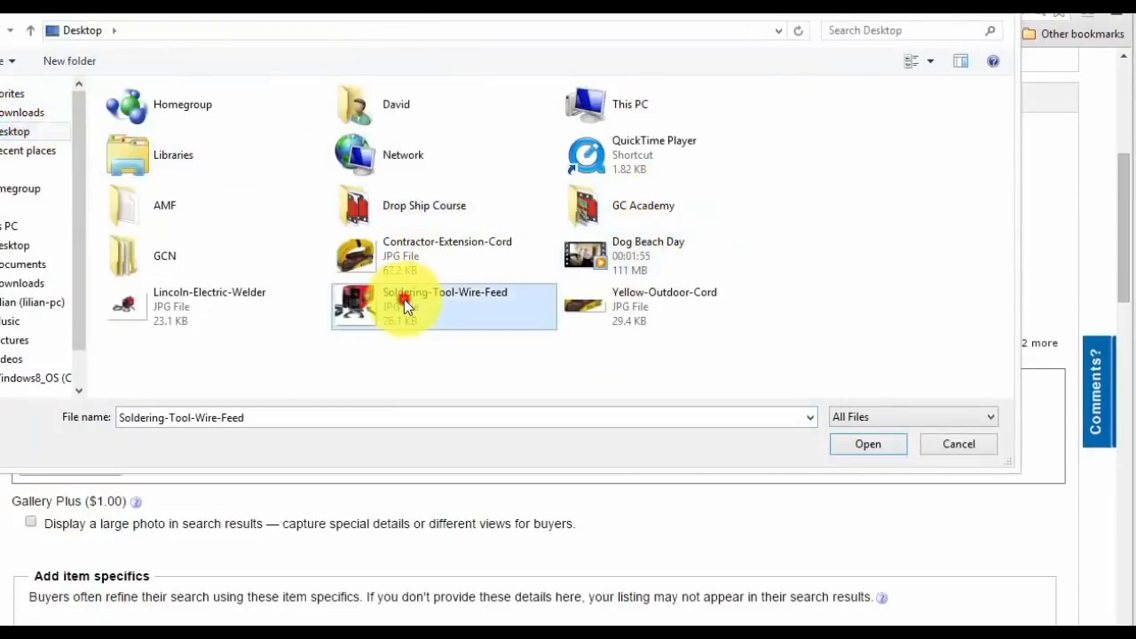
{"action": "left_click", "coordinate": [213, 311], "text": "ctrl"}
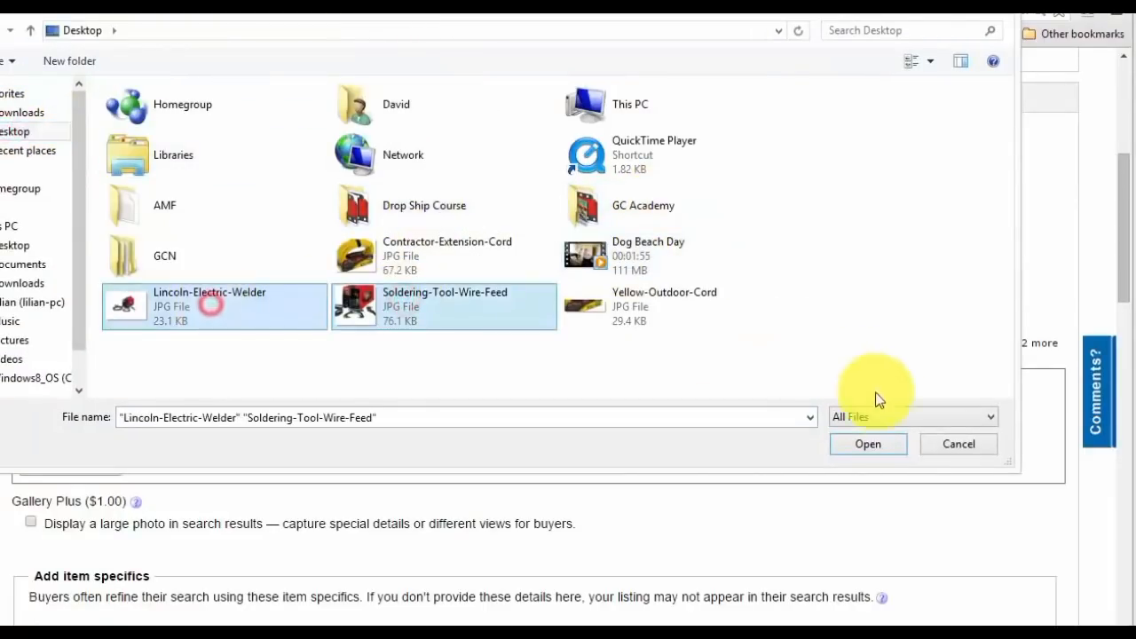
{"action": "left_click", "coordinate": [861, 443]}
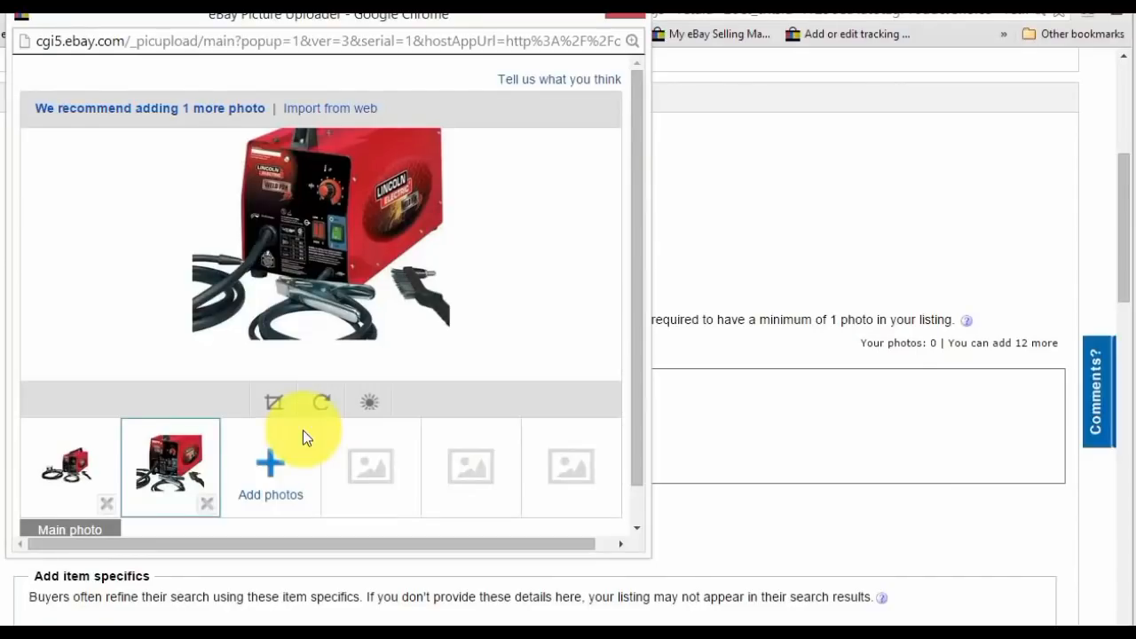
Preview the whole-welder photo, keep it as the main photo and finish adding both photos to the listing.
{"action": "left_click_drag", "start_coordinate": [217, 460], "coordinate": [173, 462]}
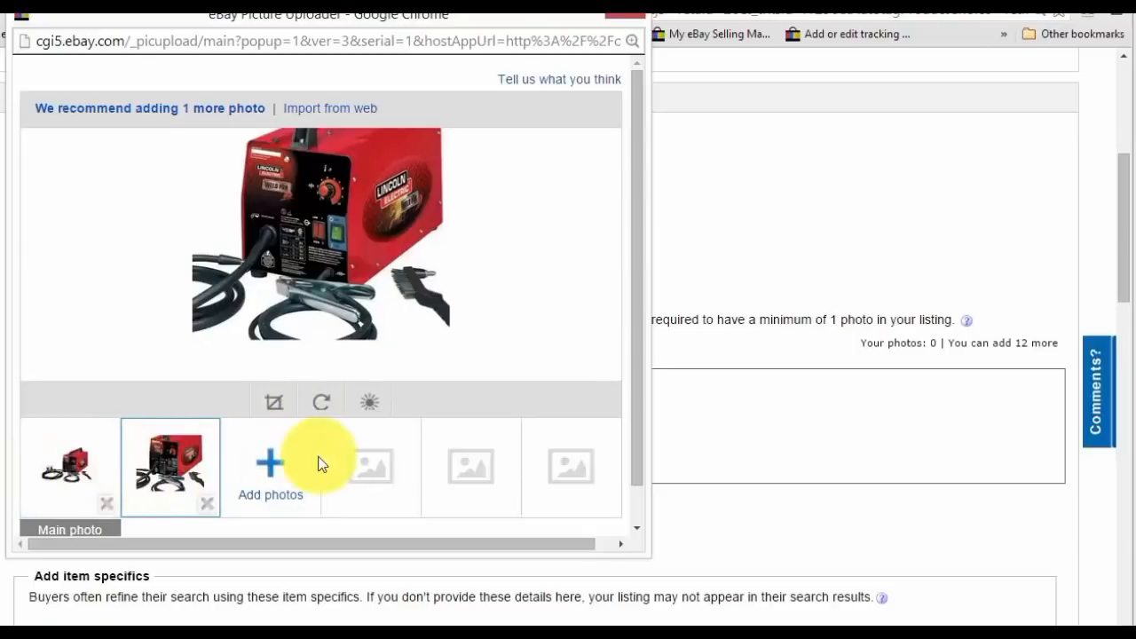
{"action": "left_click_drag", "start_coordinate": [636, 385], "coordinate": [634, 418]}
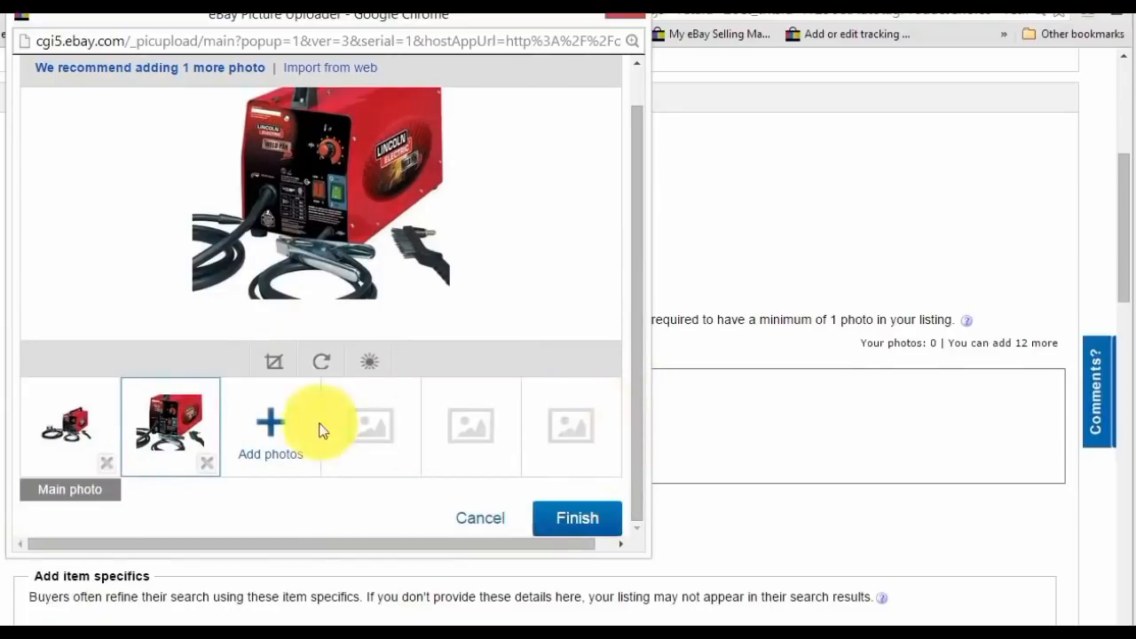
{"action": "left_click", "coordinate": [81, 432]}
{"action": "scroll", "coordinate": [240, 425], "scroll_direction": "up", "scroll_amount": 1}
{"action": "scroll", "coordinate": [238, 426], "scroll_direction": "down", "scroll_amount": 1}
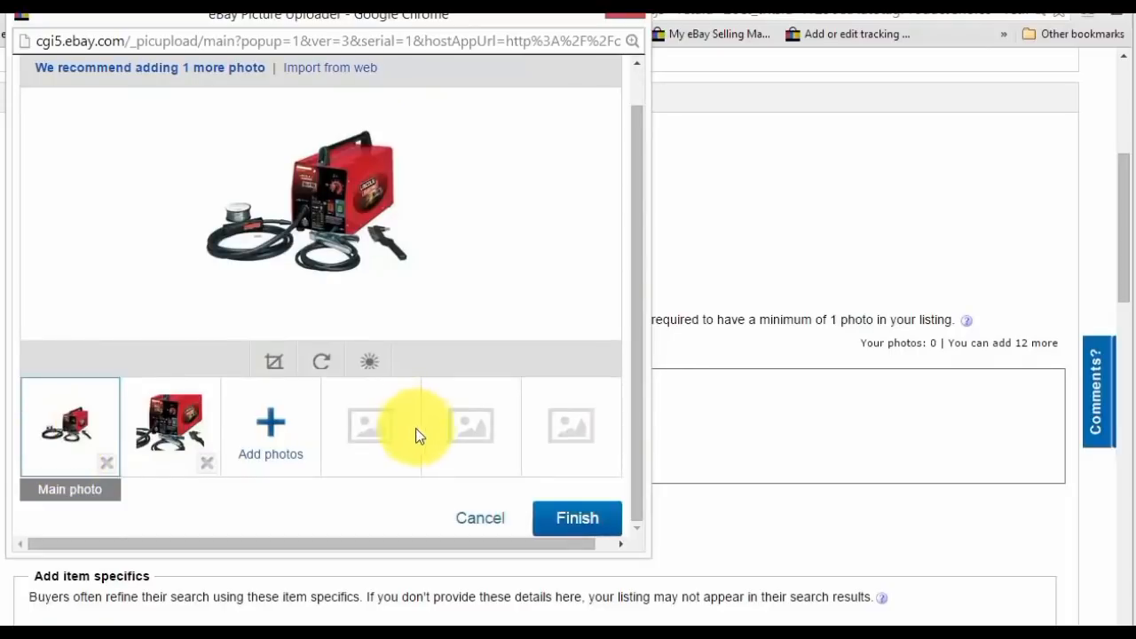
{"action": "left_click", "coordinate": [585, 506]}
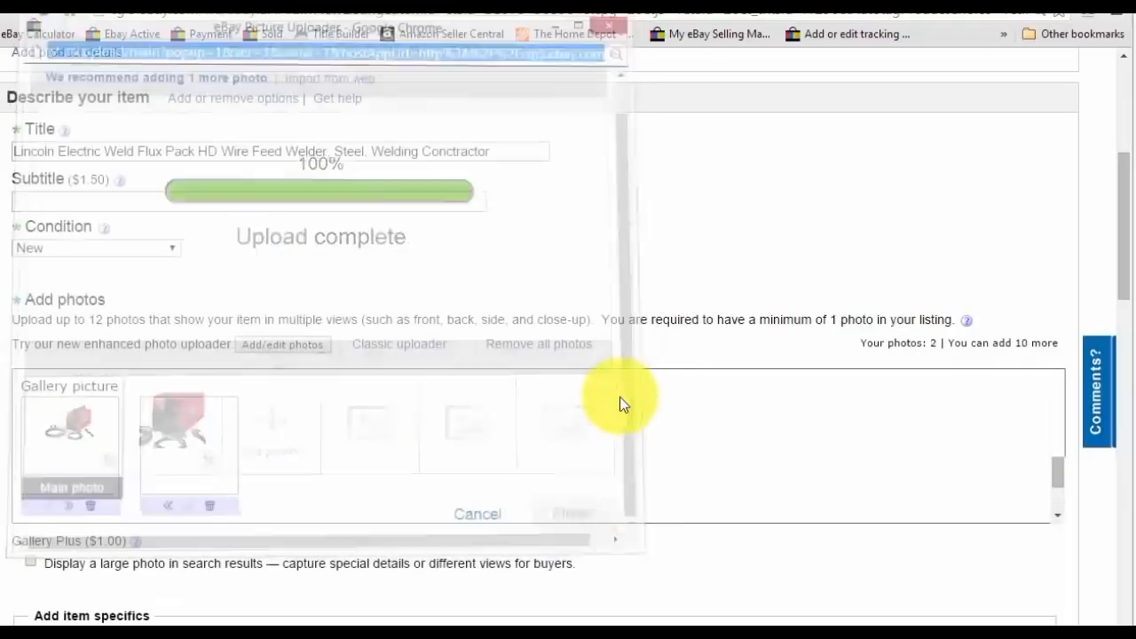
Close the enlarged photo on the Home Depot page and set the Brand item specific of the eBay listing to Lincoln.
{"action": "scroll", "coordinate": [390, 453], "scroll_direction": "down", "scroll_amount": 3}
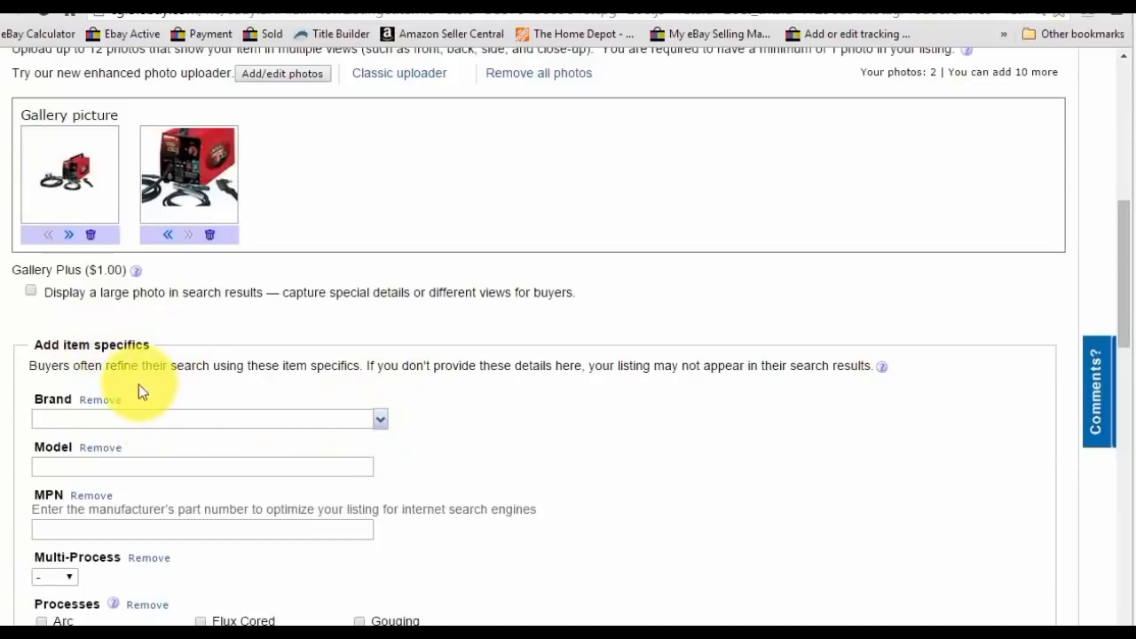
{"action": "left_click", "coordinate": [132, 419]}
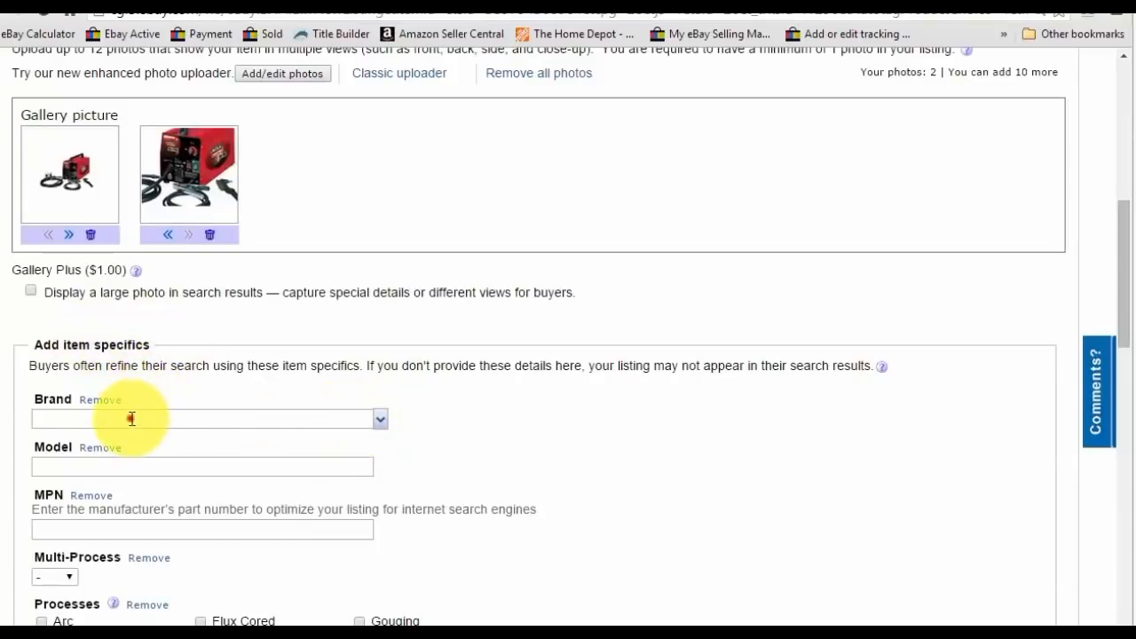
{"action": "left_click", "coordinate": [222, 468]}
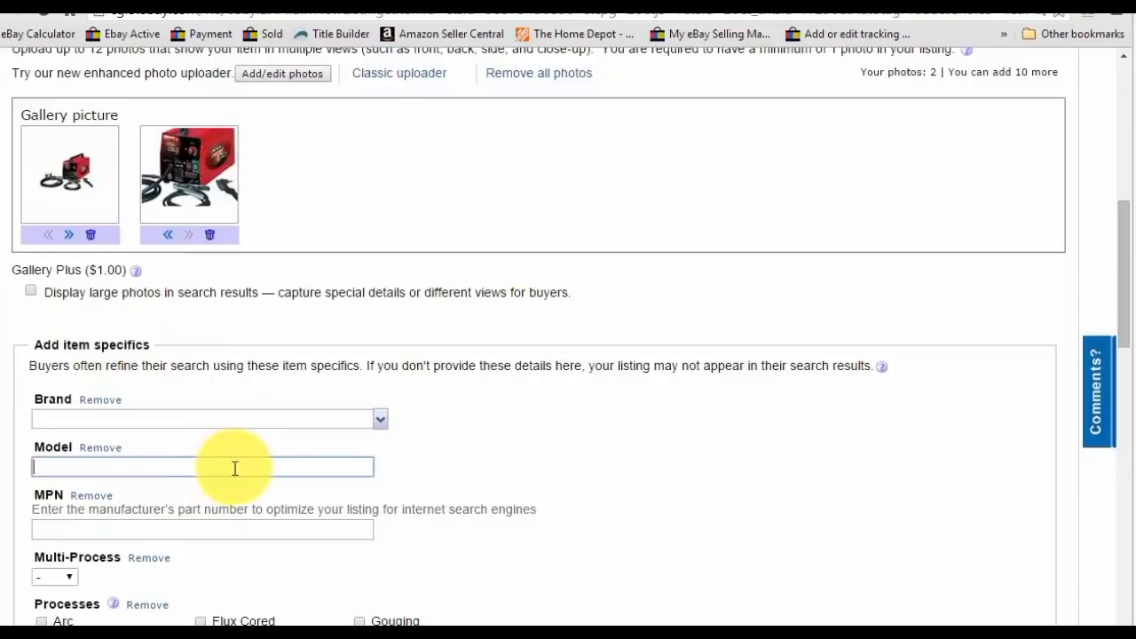
{"action": "left_click", "coordinate": [272, 419]}
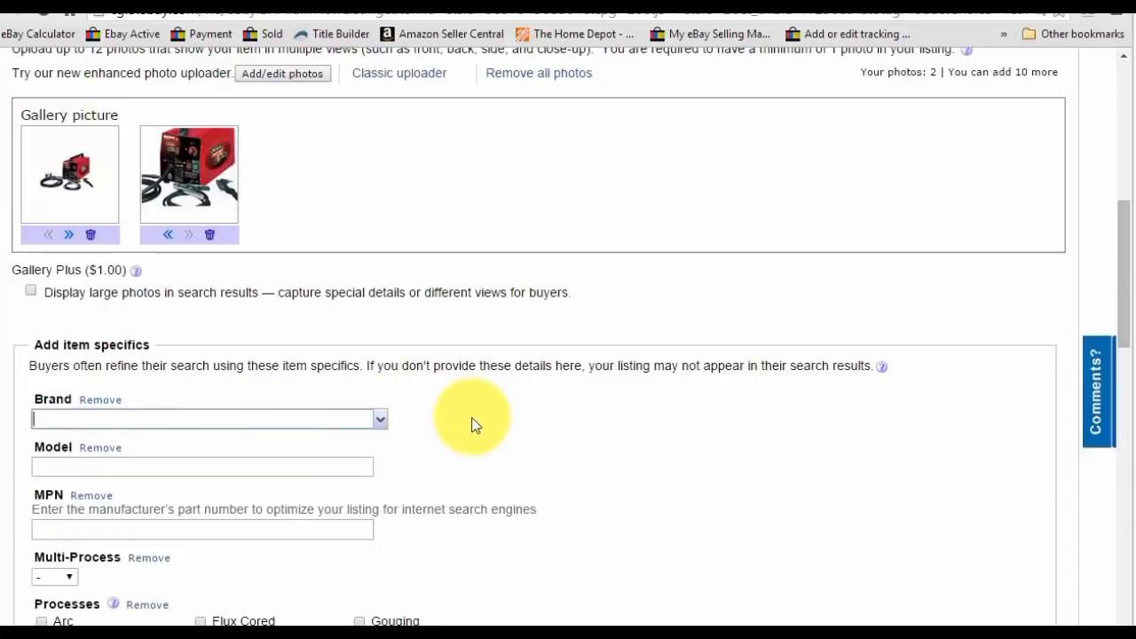
{"action": "scroll", "coordinate": [472, 426], "scroll_direction": "down", "scroll_amount": 2}
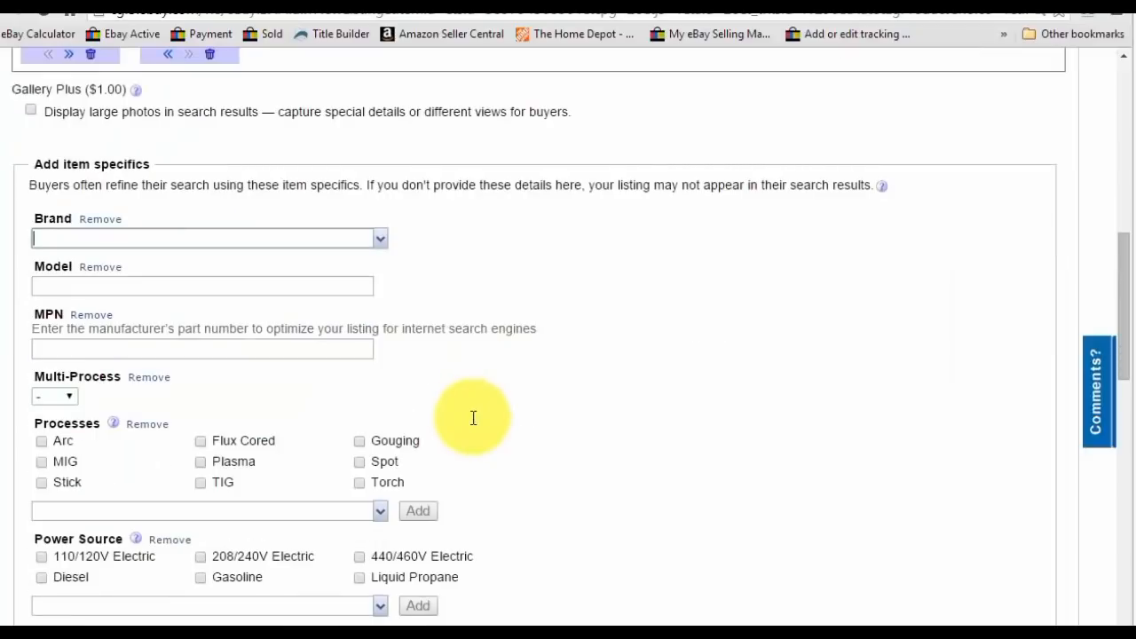
{"action": "scroll", "coordinate": [471, 417], "scroll_direction": "up", "scroll_amount": 1}
{"action": "scroll", "coordinate": [471, 417], "scroll_direction": "down", "scroll_amount": 1}
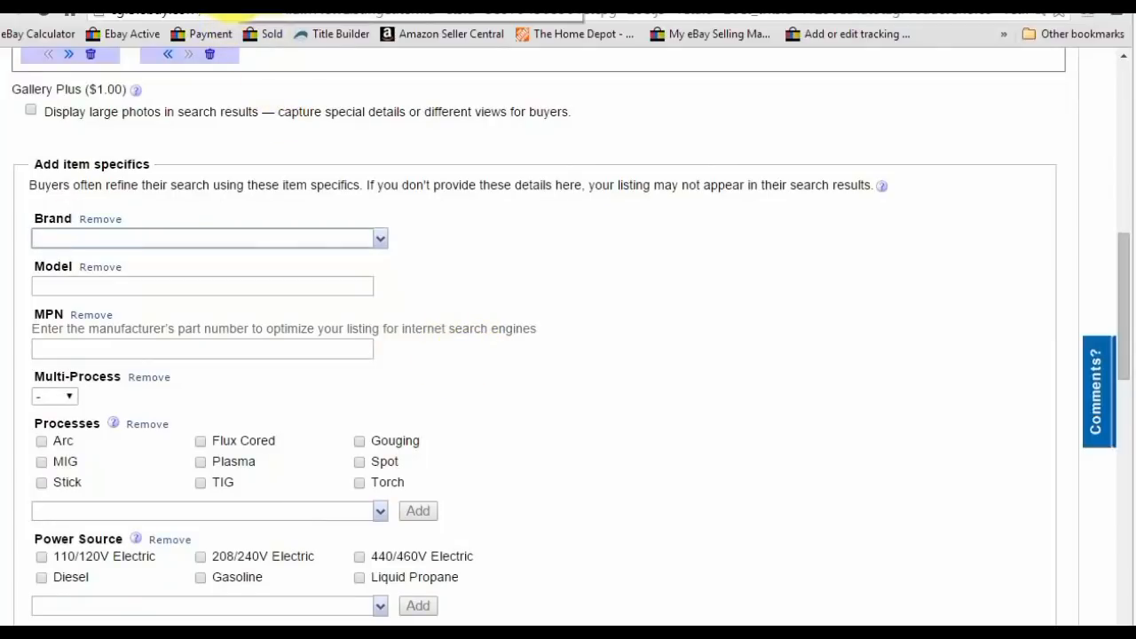
{"action": "left_click", "coordinate": [236, 11]}
{"action": "left_click", "coordinate": [913, 189]}
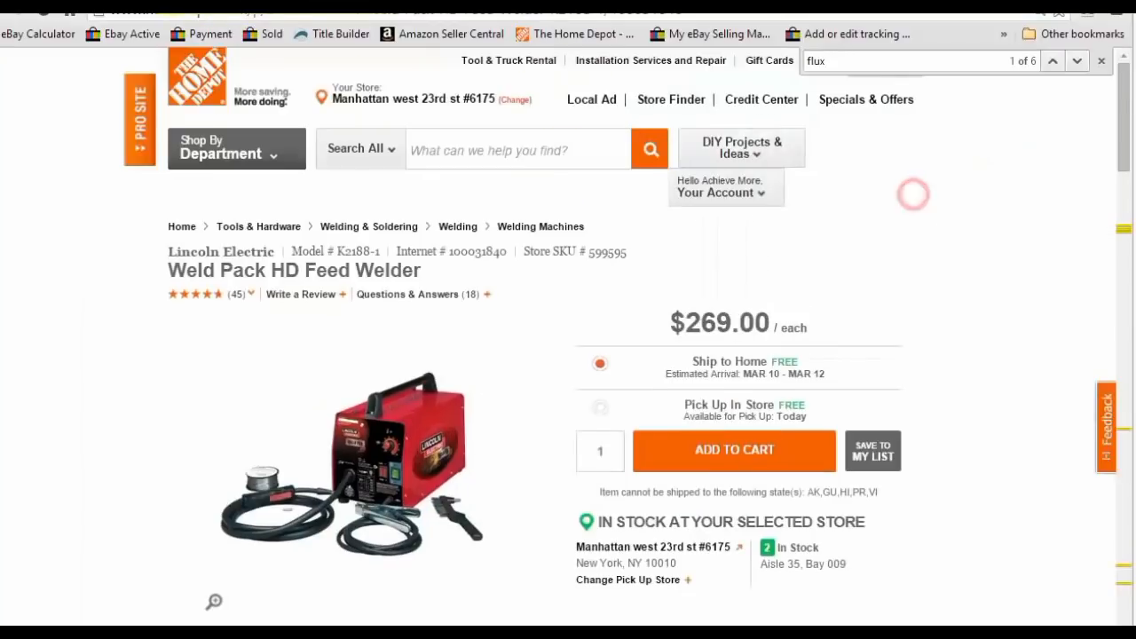
{"action": "left_click", "coordinate": [95, 13]}
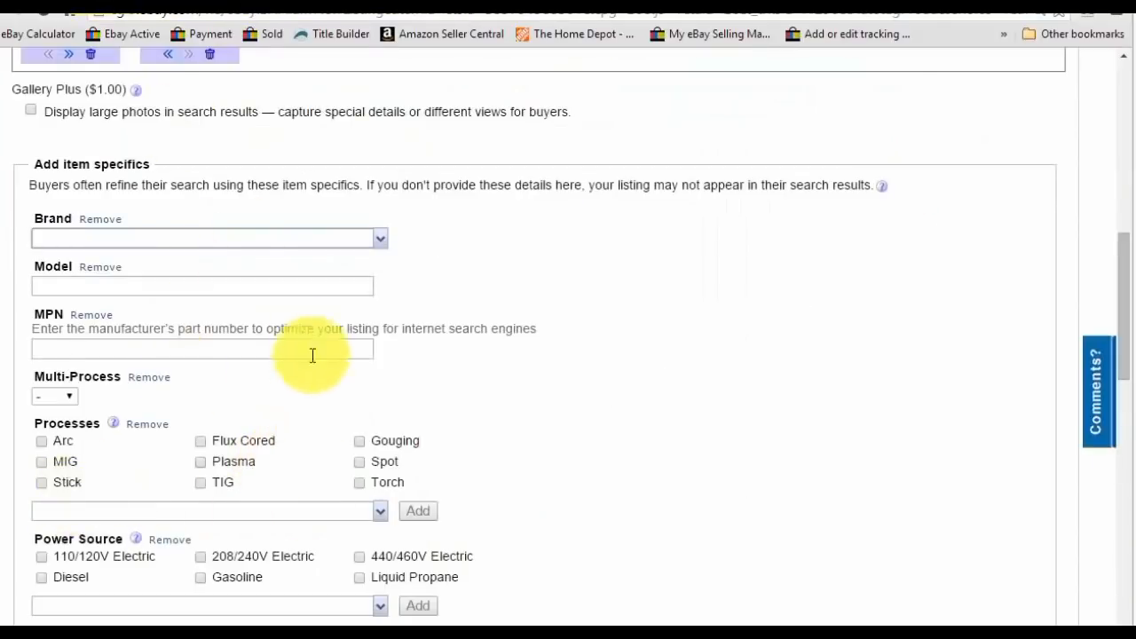
{"action": "left_click", "coordinate": [262, 241]}
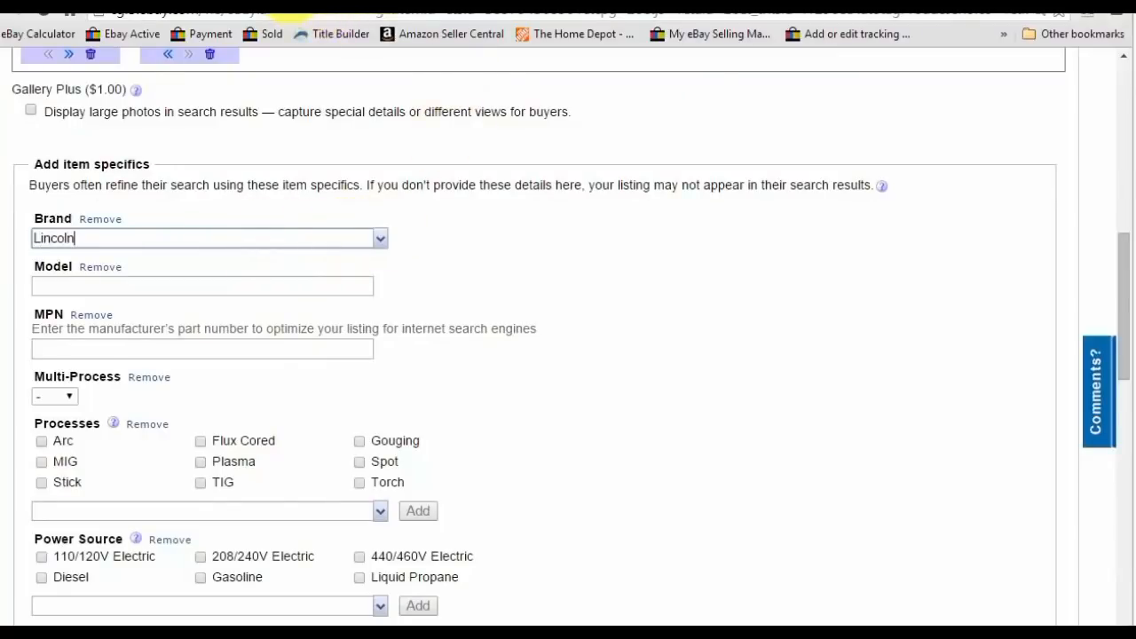
Copy the model number K2188-1 from the Home Depot page into the listing's Model and MPN item specifics.
{"action": "left_click", "coordinate": [286, 11]}
{"action": "mouse_move", "coordinate": [381, 251]}
{"action": "left_mouse_down"}
{"action": "mouse_move", "coordinate": [356, 251]}
{"action": "mouse_move", "coordinate": [381, 251]}
{"action": "left_mouse_up"}
{"action": "left_click", "coordinate": [352, 252]}
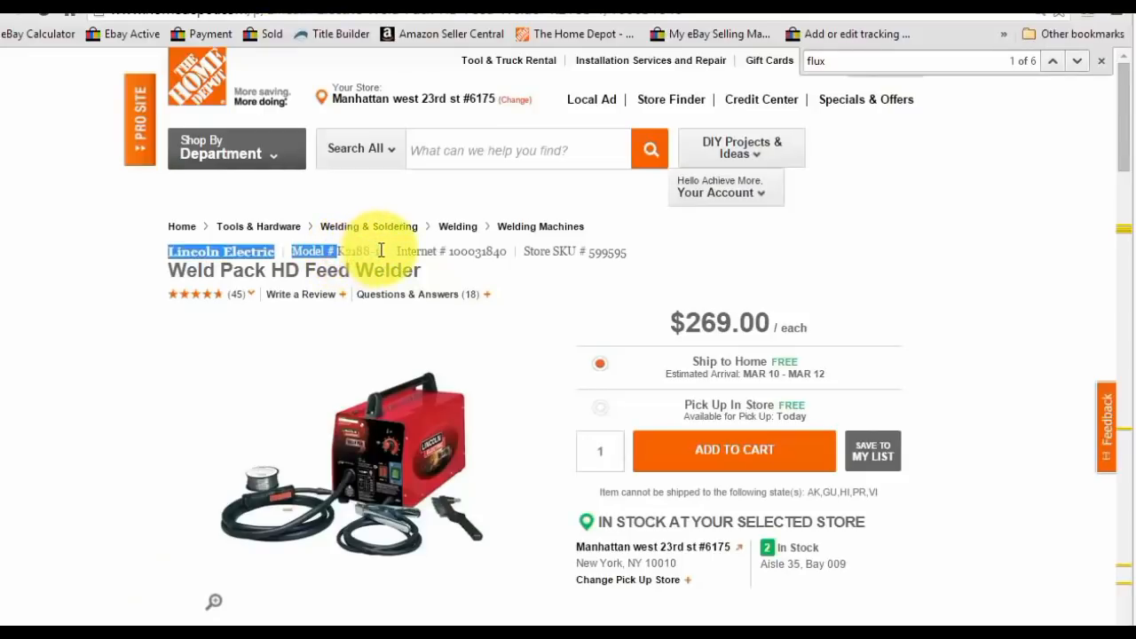
{"action": "double_click", "coordinate": [380, 251]}
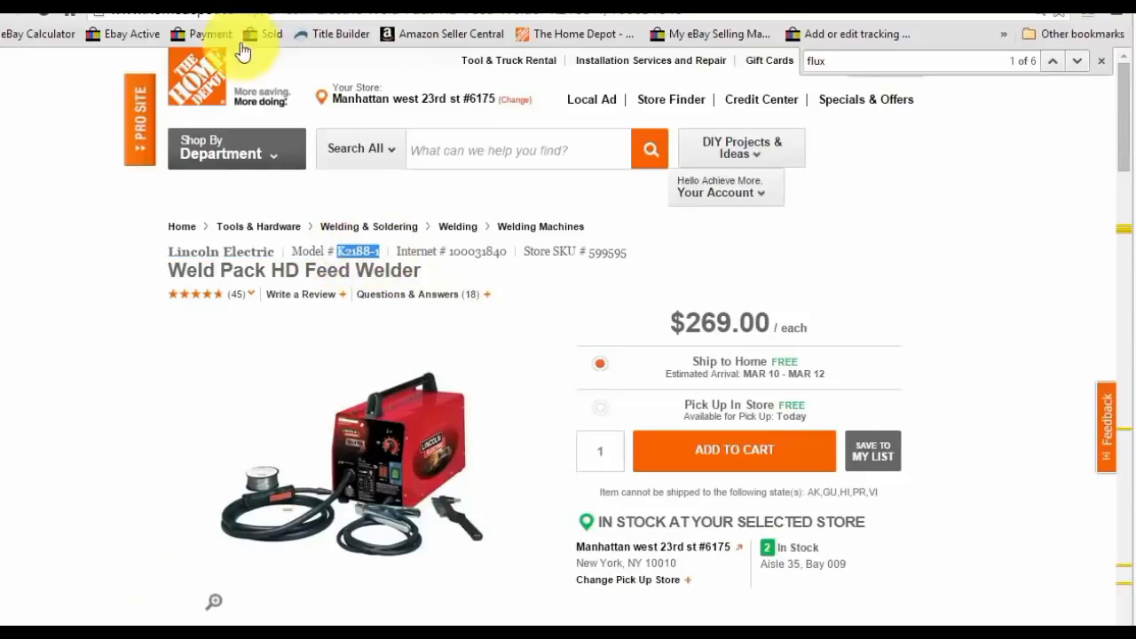
{"action": "left_click", "coordinate": [76, 11]}
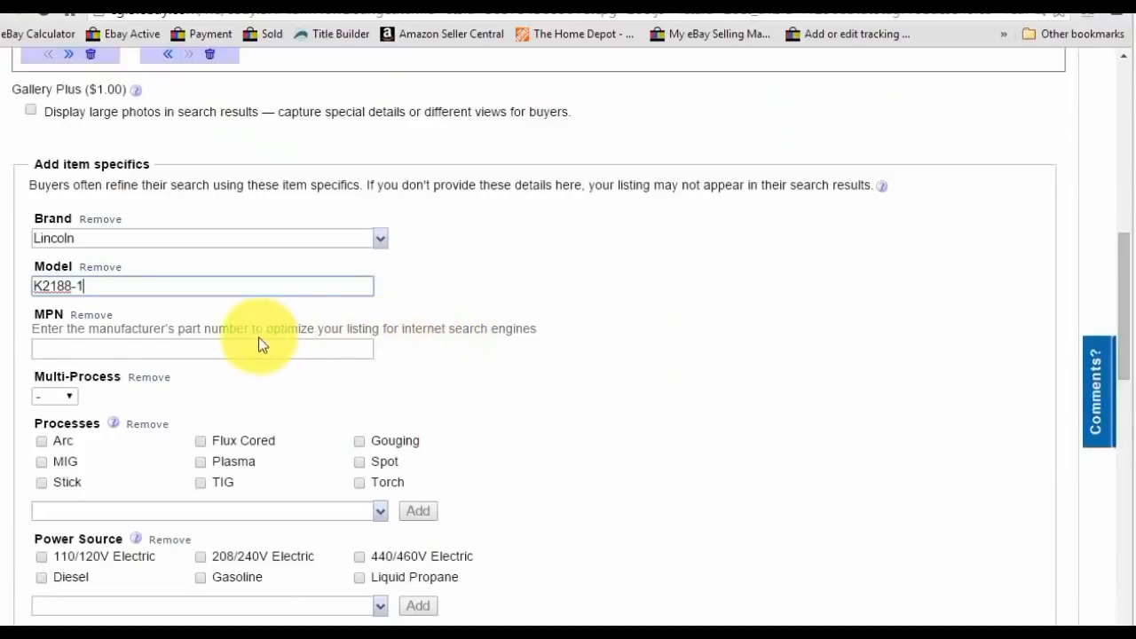
{"action": "left_click", "coordinate": [197, 349]}
{"action": "type", "text": "K2188-1"}
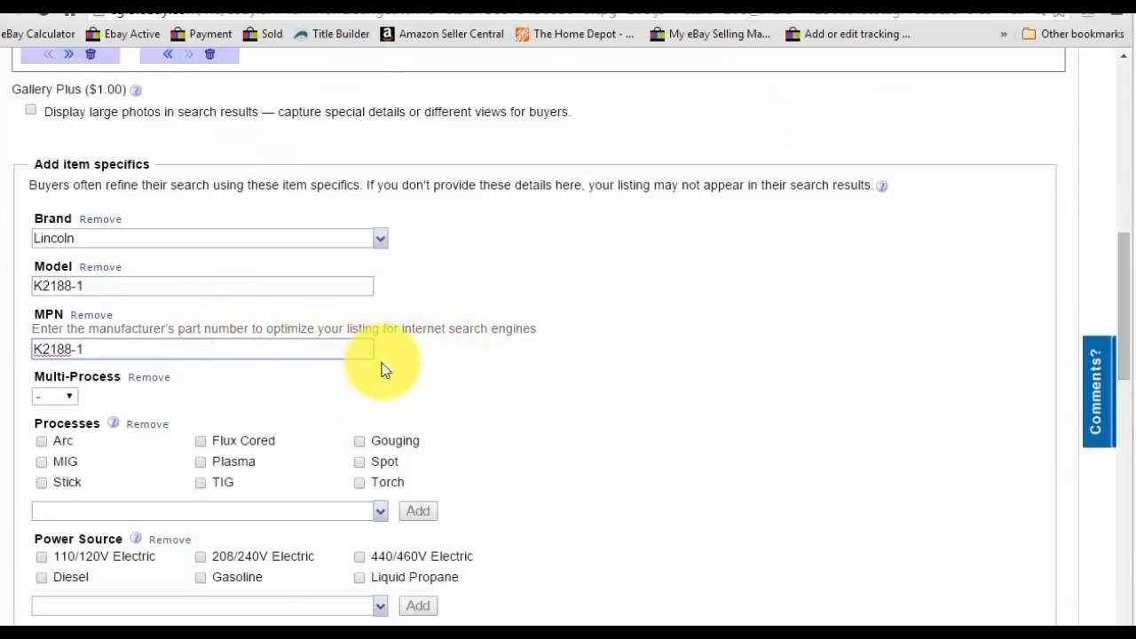
Search the Home Depot product page for "multi" and review the listing's Multi-Process options, leaving the specific unset.
{"action": "left_click", "coordinate": [63, 400]}
{"action": "left_click", "coordinate": [61, 395]}
{"action": "left_click", "coordinate": [211, 9]}
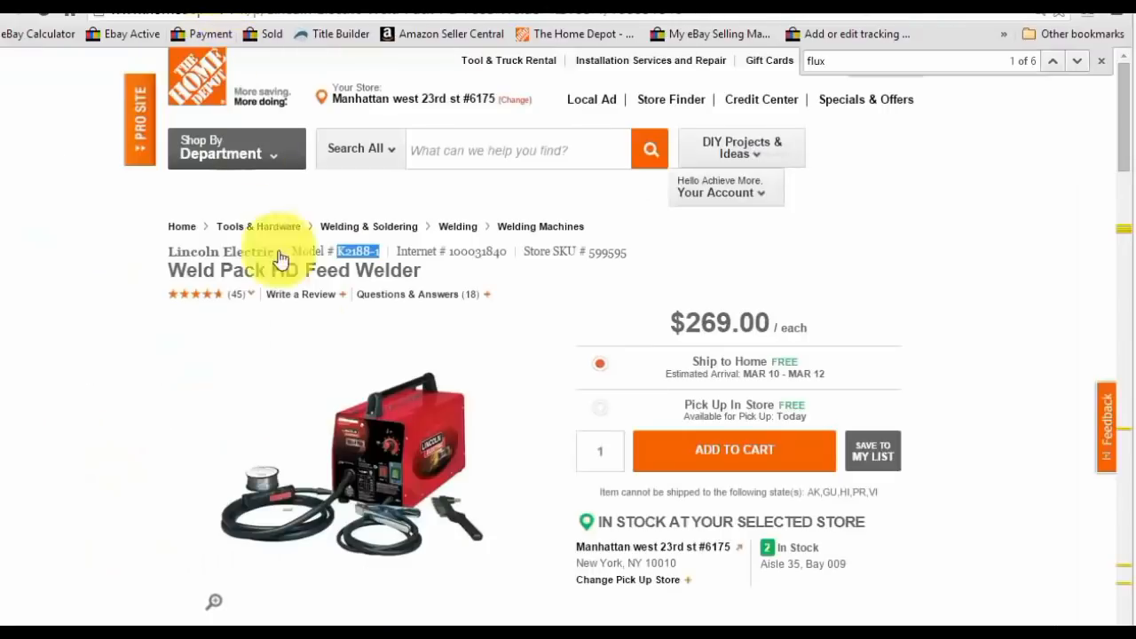
{"action": "scroll", "coordinate": [360, 516], "scroll_direction": "down", "scroll_amount": 12}
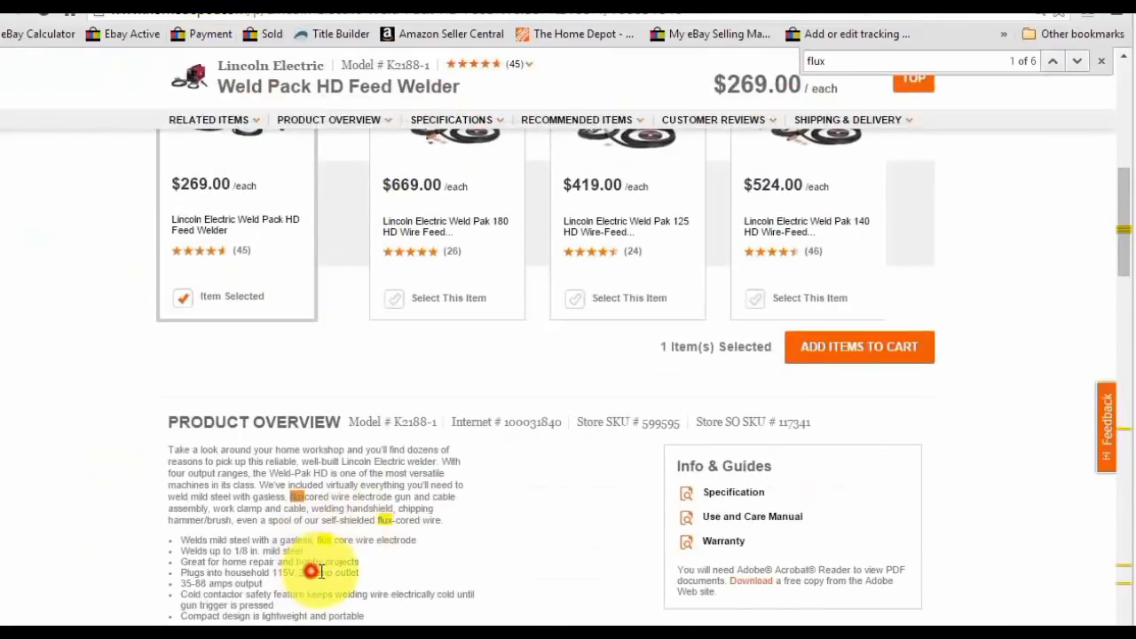
{"action": "type", "text": "multi"}
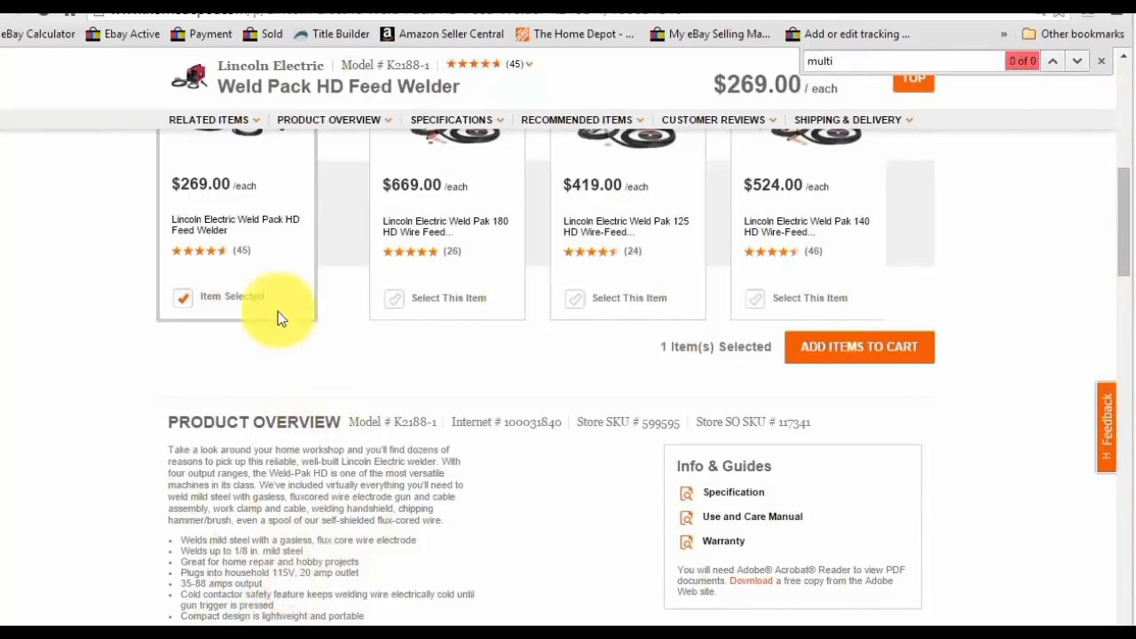
{"action": "left_click", "coordinate": [98, 4]}
{"action": "left_click", "coordinate": [68, 395]}
{"action": "left_click", "coordinate": [118, 411]}
Check the Home Depot specifications for the welding process and try the Arc, MIG and Stick options in the listing's Processes specific.
{"action": "scroll", "coordinate": [124, 412], "scroll_direction": "down", "scroll_amount": 2}
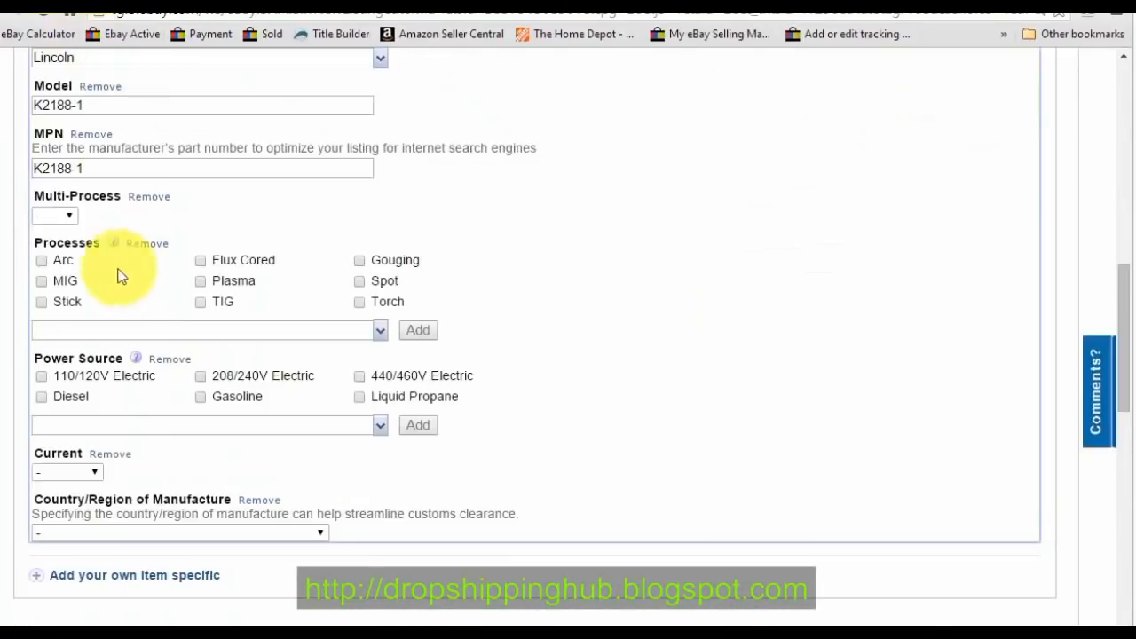
{"action": "left_click", "coordinate": [53, 261]}
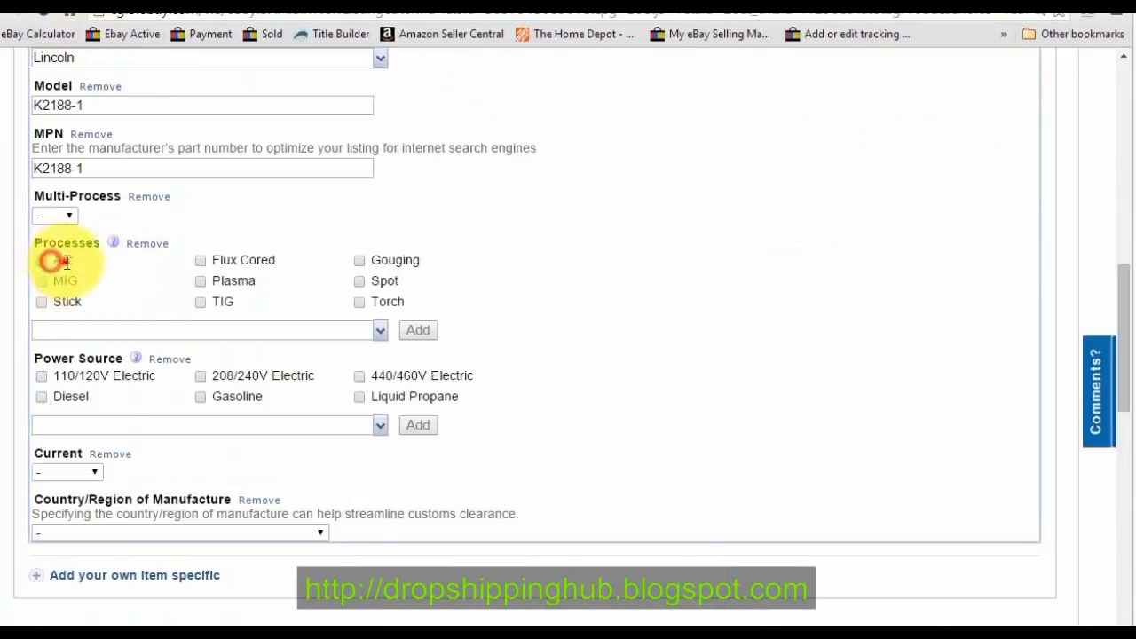
{"action": "left_click", "coordinate": [63, 261]}
{"action": "left_click", "coordinate": [208, 3]}
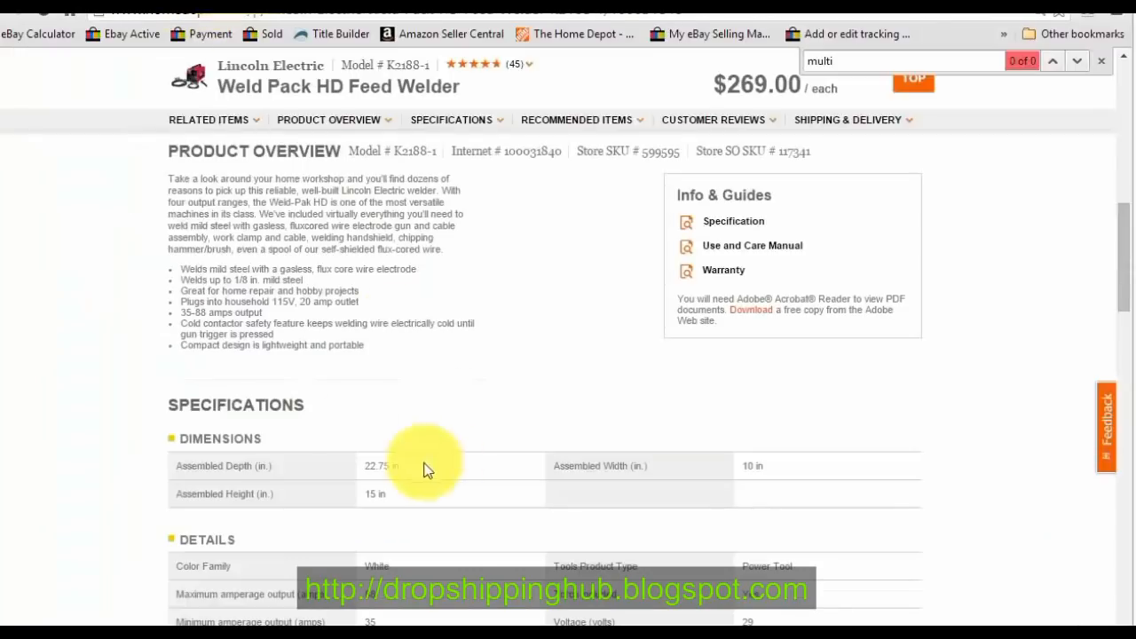
{"action": "scroll", "coordinate": [390, 483], "scroll_direction": "down", "scroll_amount": 1}
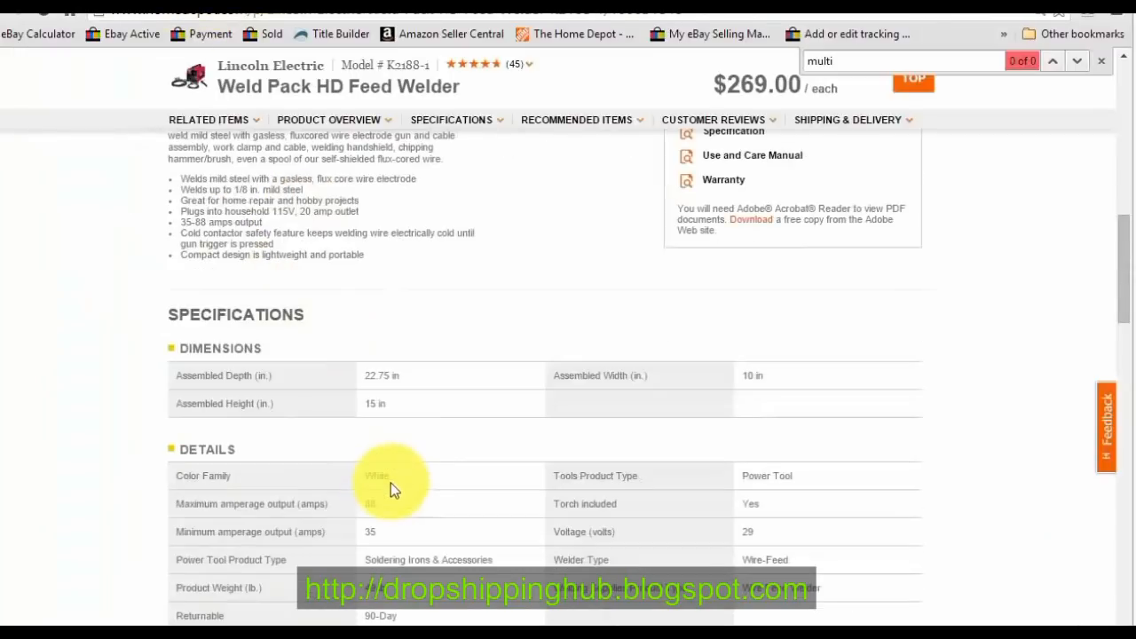
{"action": "left_click", "coordinate": [119, 4]}
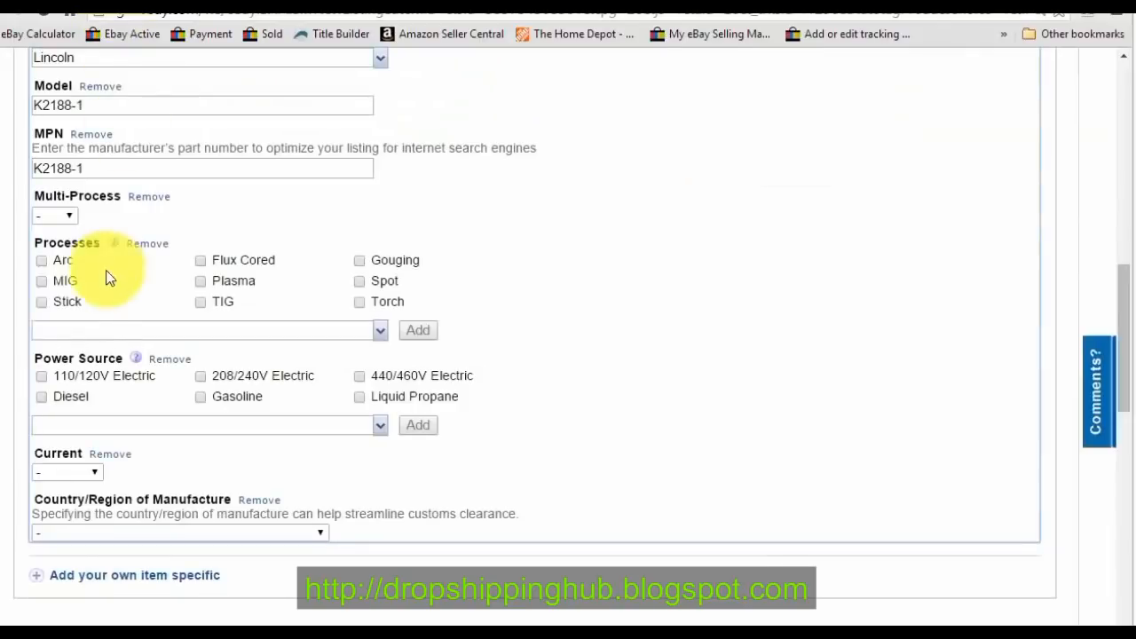
{"action": "left_click", "coordinate": [45, 261]}
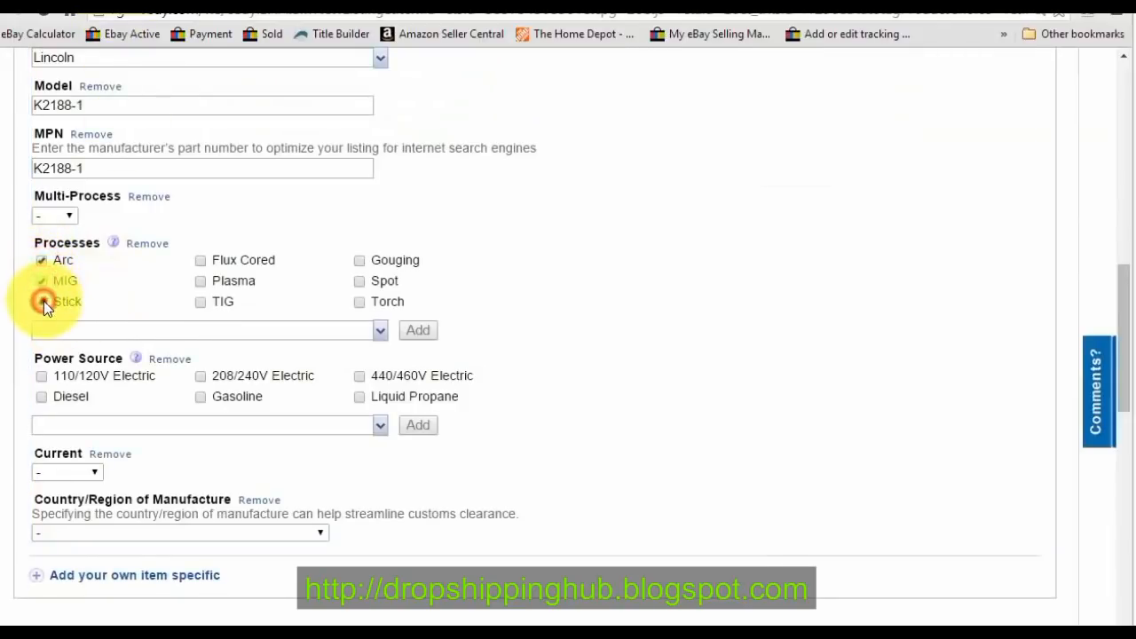
{"action": "left_click", "coordinate": [43, 261]}
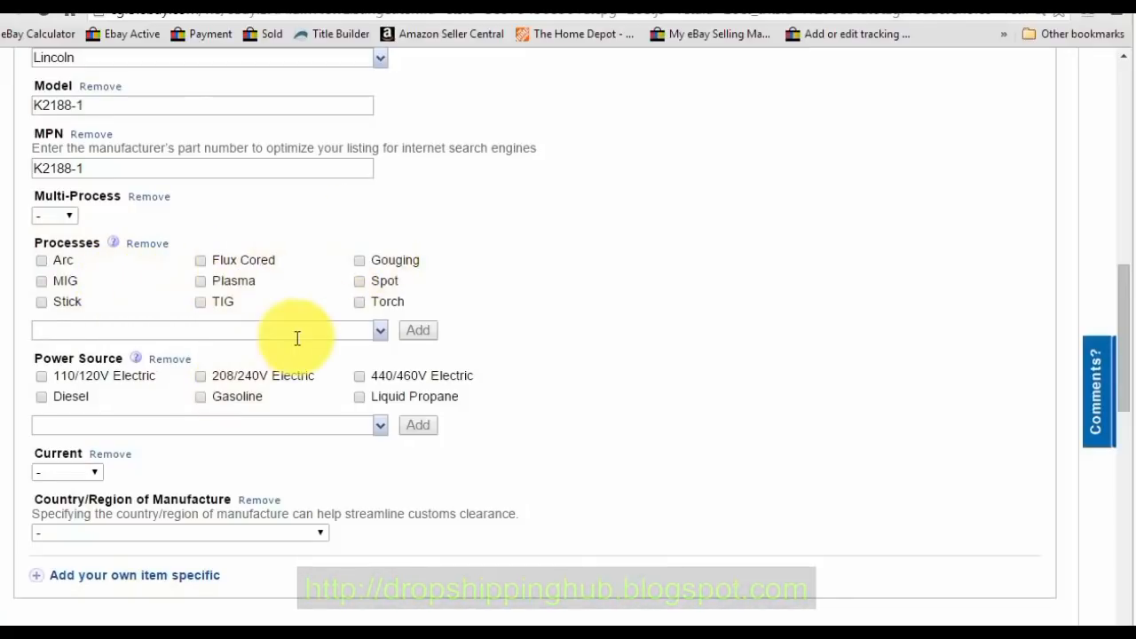
Leave the remaining item specifics unset and copy the Product Overview section, from its heading through the bullet list, from the Home Depot page.
{"action": "scroll", "coordinate": [124, 441], "scroll_direction": "down", "scroll_amount": 1}
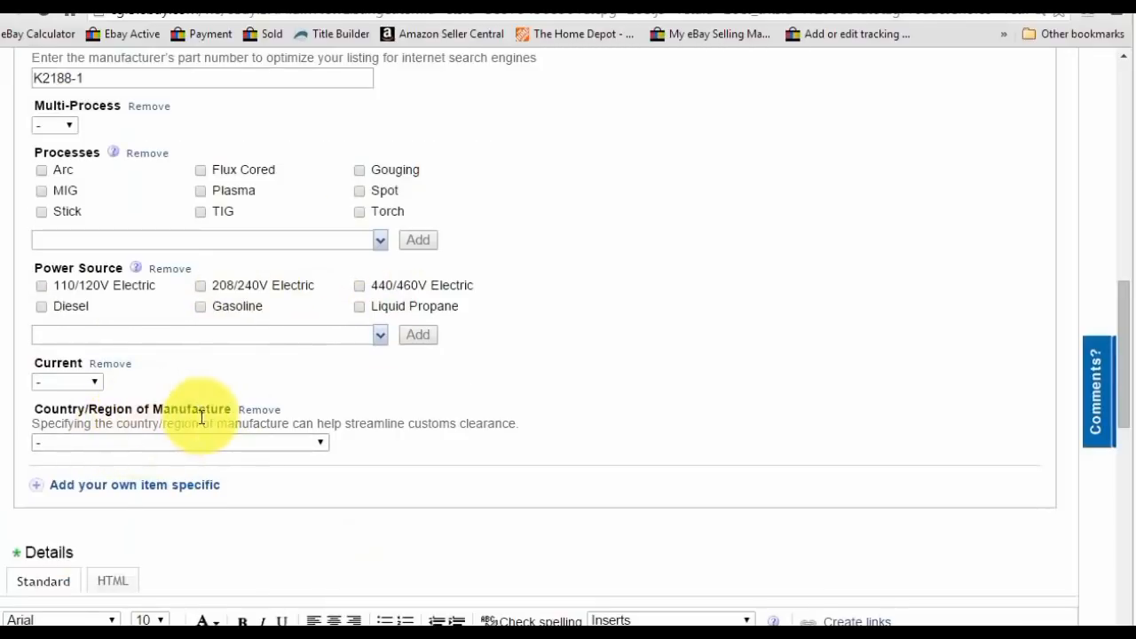
{"action": "scroll", "coordinate": [197, 438], "scroll_direction": "down", "scroll_amount": 2}
{"action": "scroll", "coordinate": [197, 439], "scroll_direction": "down", "scroll_amount": 2}
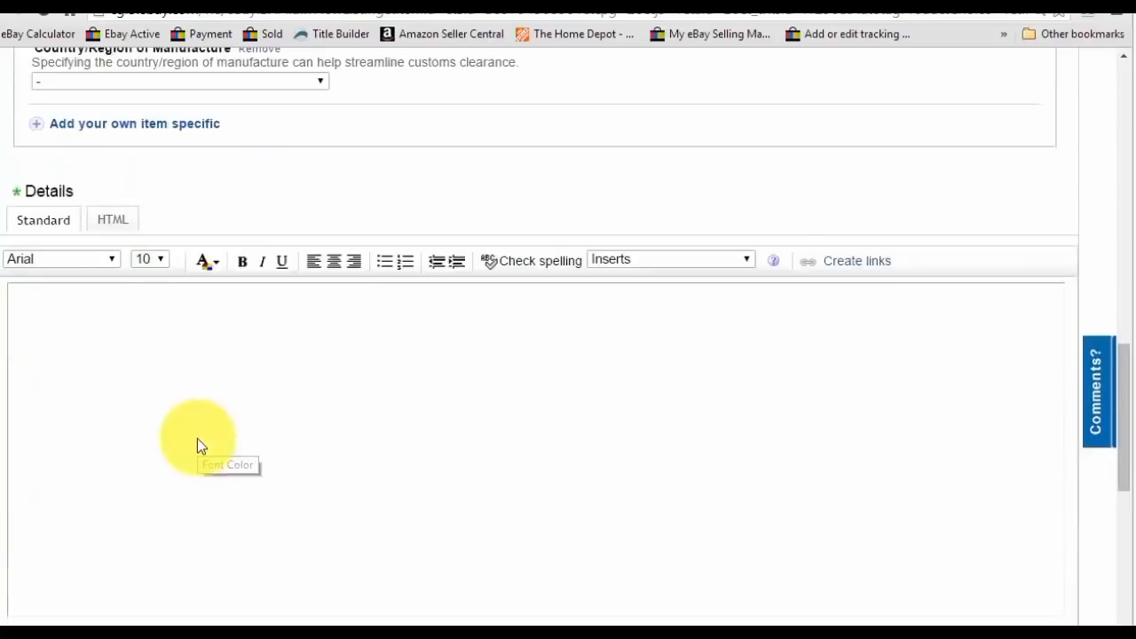
{"action": "left_click", "coordinate": [169, 346]}
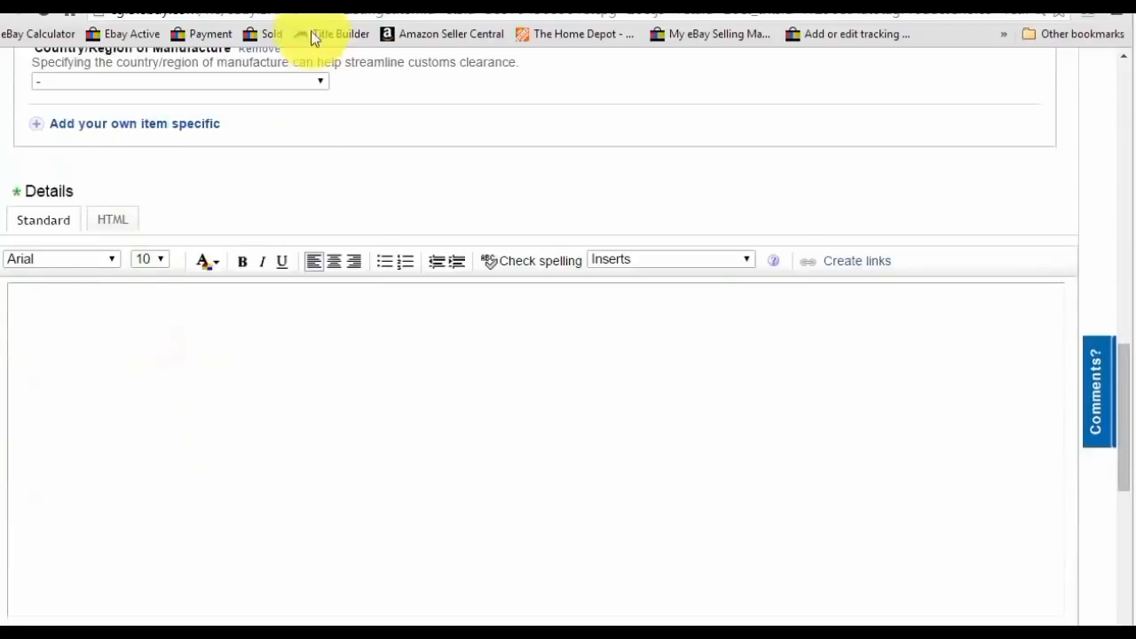
{"action": "left_click", "coordinate": [252, 4]}
{"action": "scroll", "coordinate": [377, 324], "scroll_direction": "up", "scroll_amount": 2}
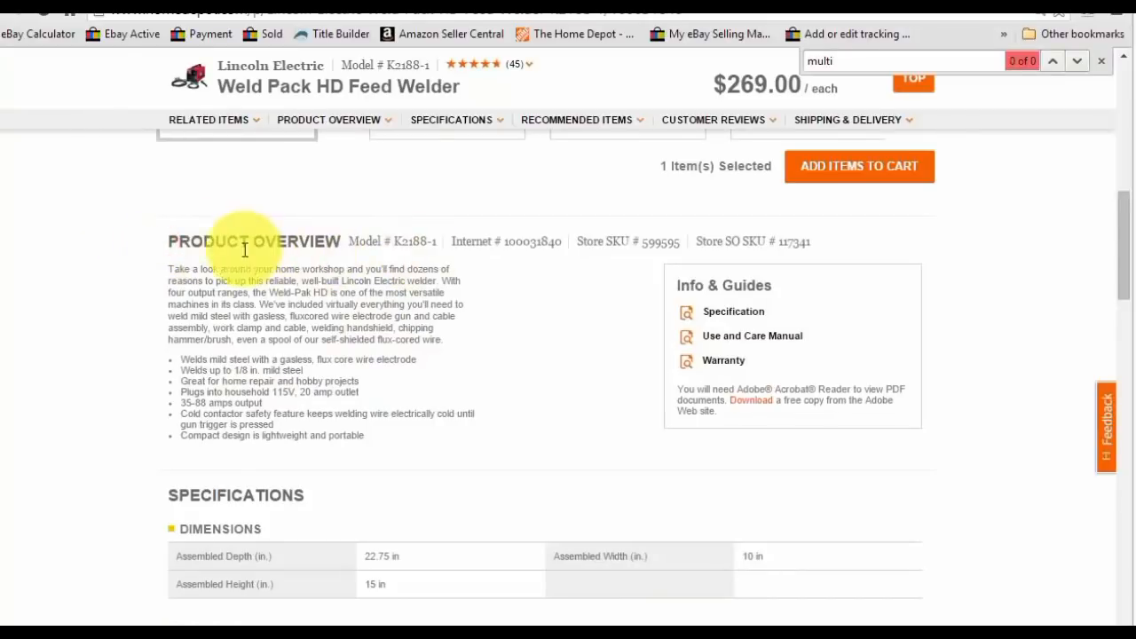
{"action": "left_click_drag", "start_coordinate": [171, 241], "coordinate": [411, 434]}
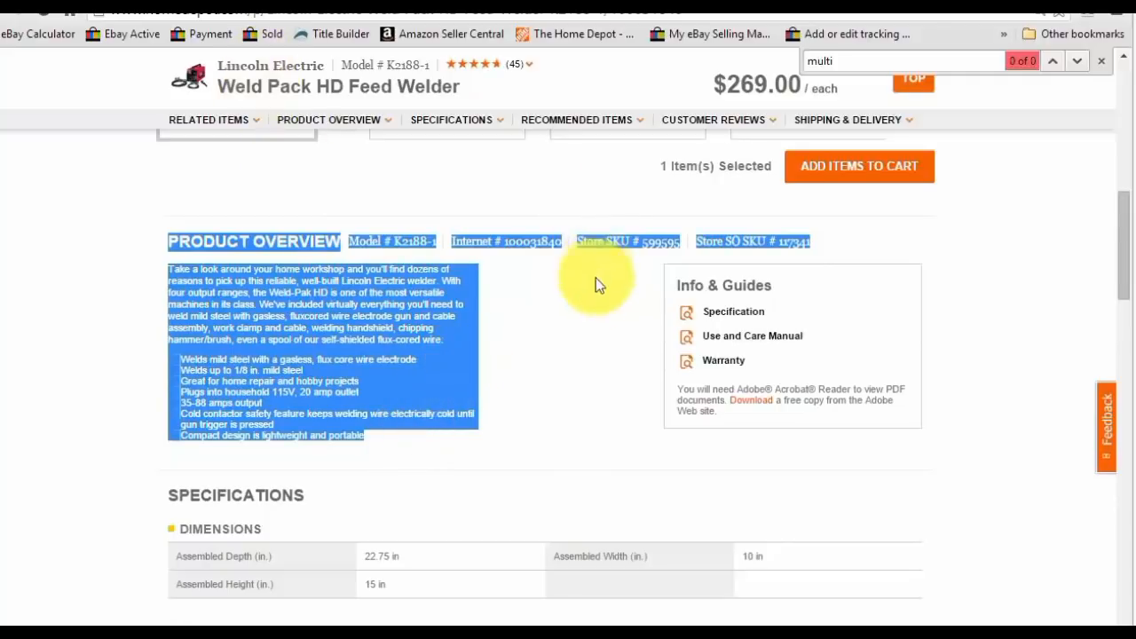
{"action": "left_click", "coordinate": [549, 339]}
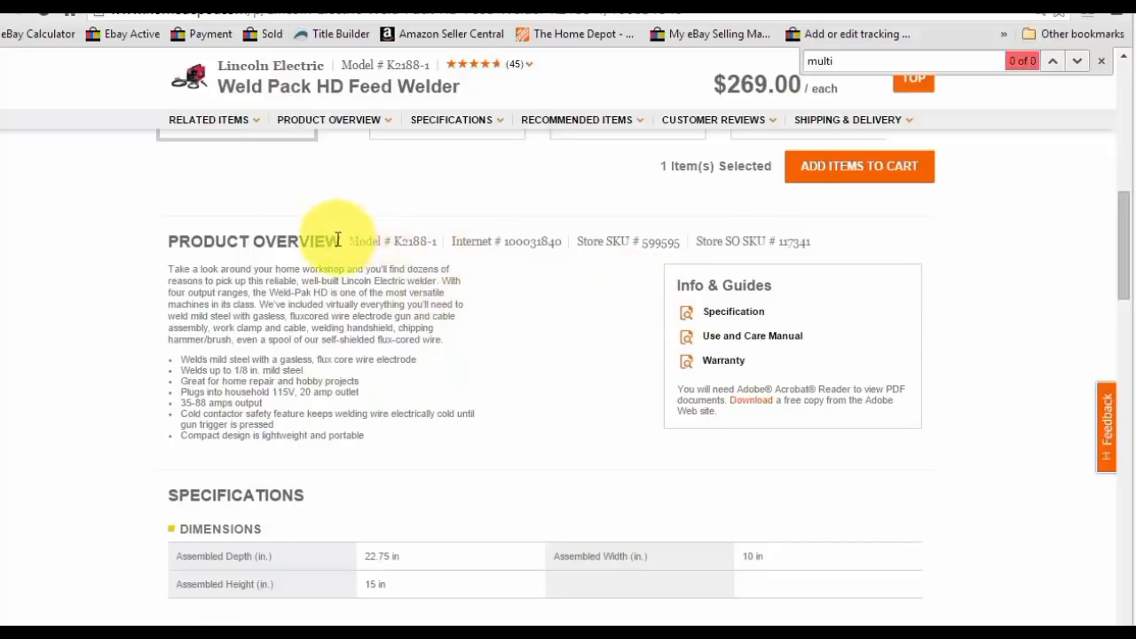
{"action": "left_click_drag", "start_coordinate": [382, 441], "coordinate": [230, 273]}
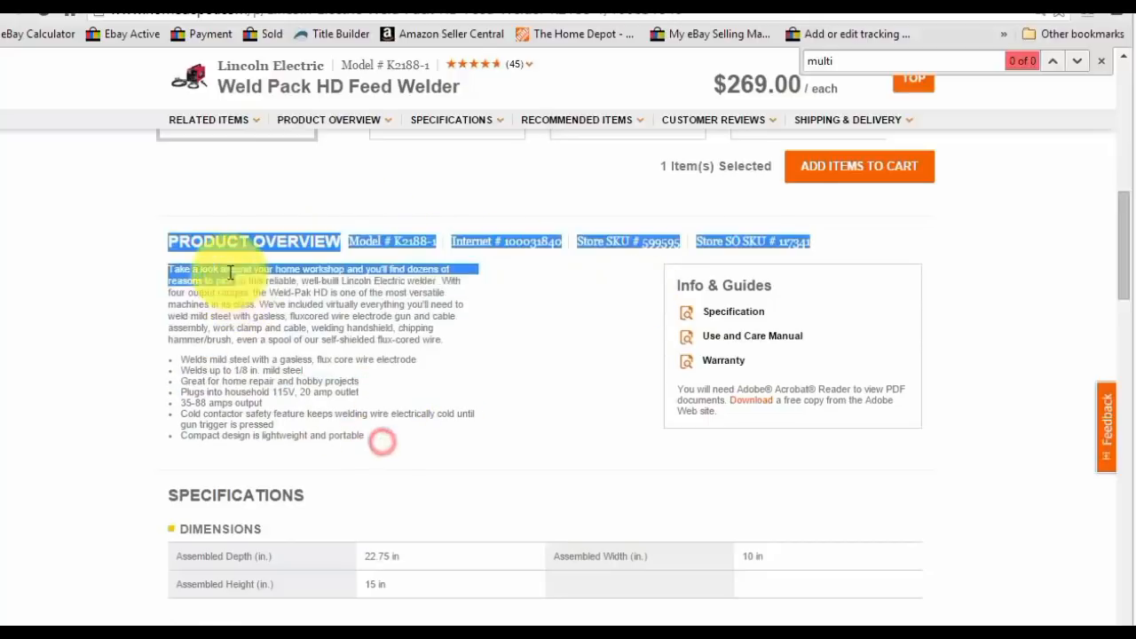
{"action": "left_click", "coordinate": [254, 299]}
{"action": "left_click_drag", "start_coordinate": [165, 238], "coordinate": [421, 438]}
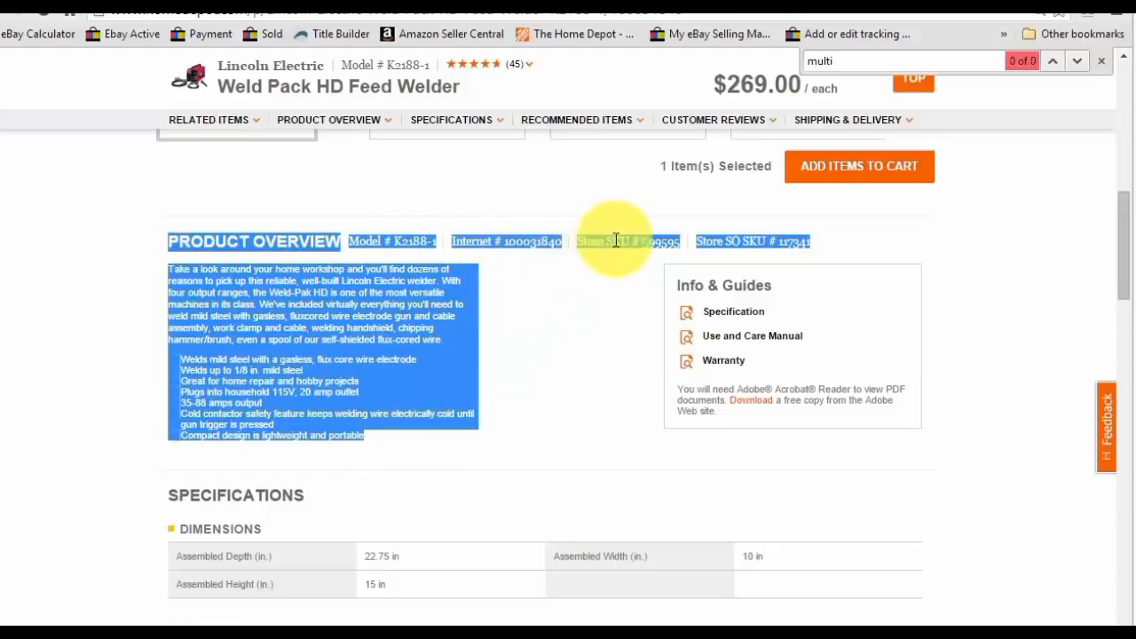
Paste the product overview into the listing's Details description and delete the Internet and store SKU numbers after the model number.
{"action": "left_click", "coordinate": [155, 3]}
{"action": "left_click", "coordinate": [130, 394]}
{"action": "key", "text": "ctrl+v"}
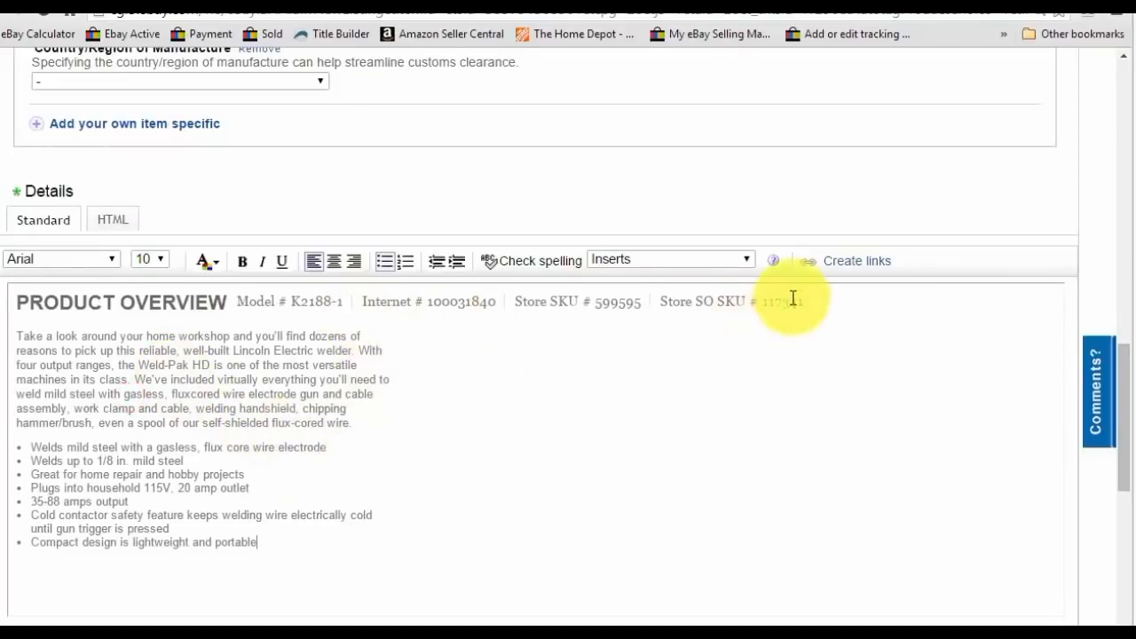
{"action": "left_click_drag", "start_coordinate": [824, 304], "coordinate": [391, 310]}
{"action": "key", "text": "BackSpace"}
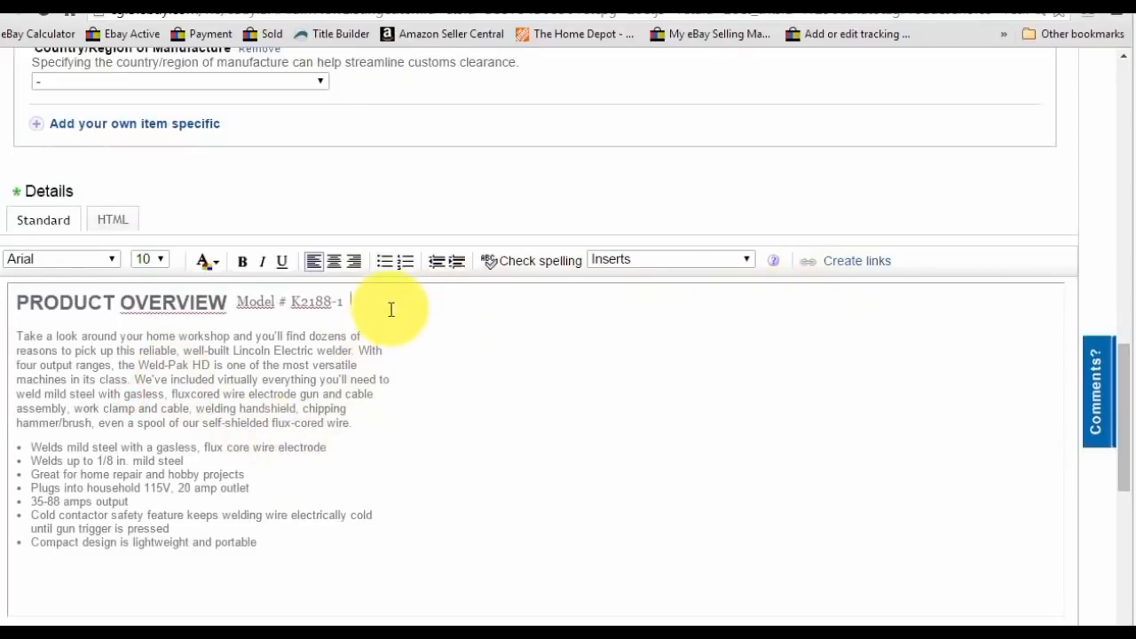
Copy the Specifications section, including Dimensions, Details and Warranty / Certifications, from the Home Depot page to below the description's bullet list.
{"action": "left_click", "coordinate": [373, 414]}
{"action": "left_click", "coordinate": [264, 544]}
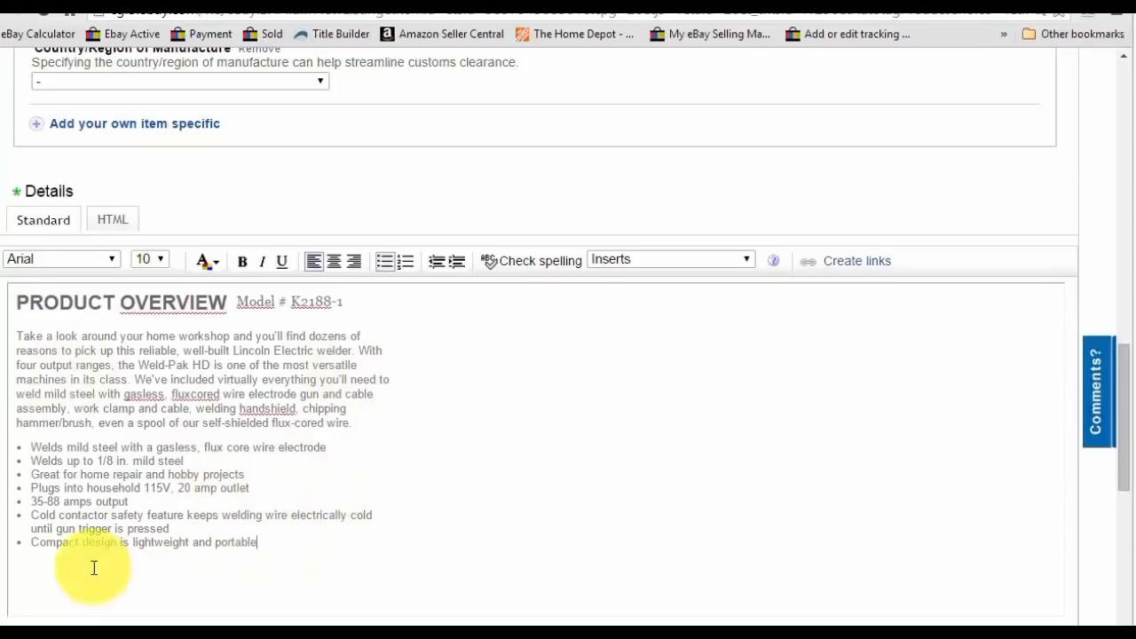
{"action": "left_click", "coordinate": [261, 527]}
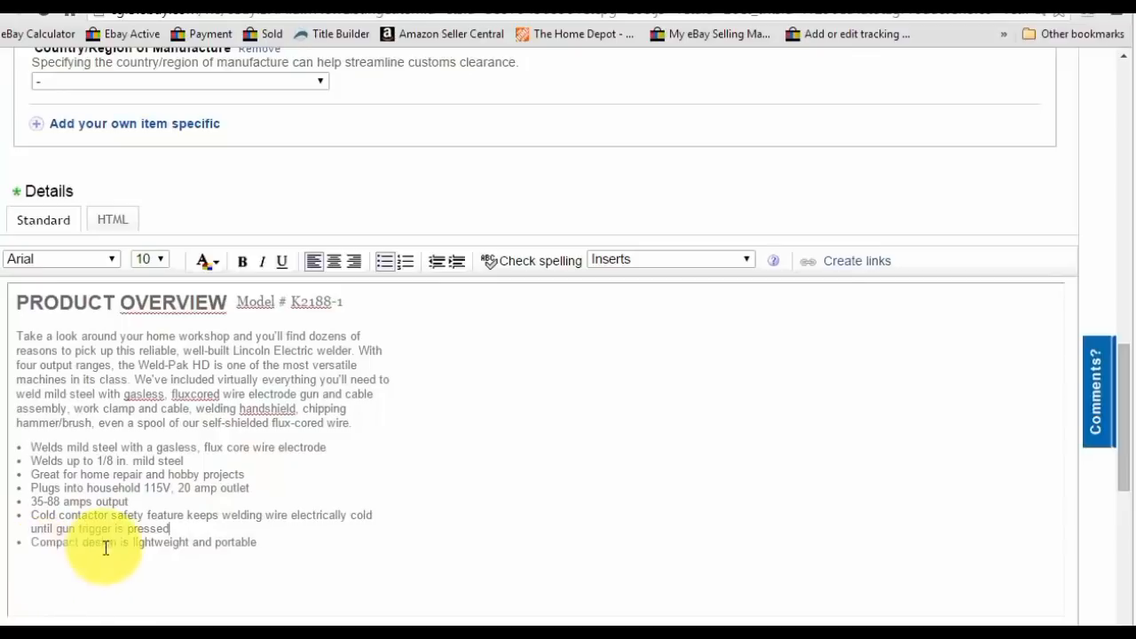
{"action": "left_click", "coordinate": [274, 541]}
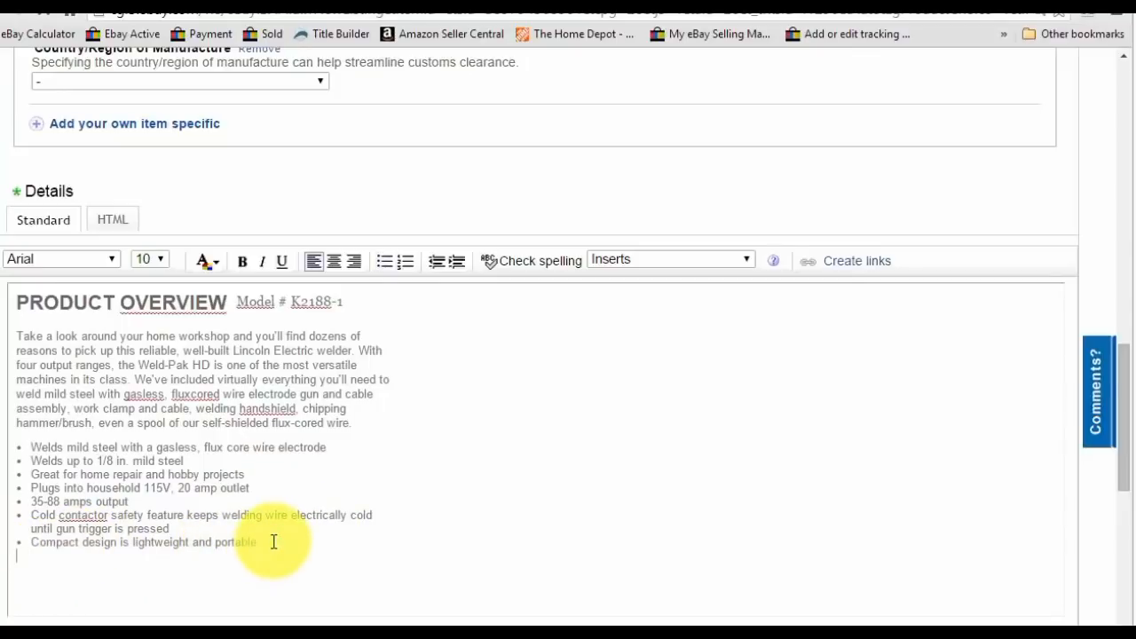
{"action": "left_click", "coordinate": [220, 2]}
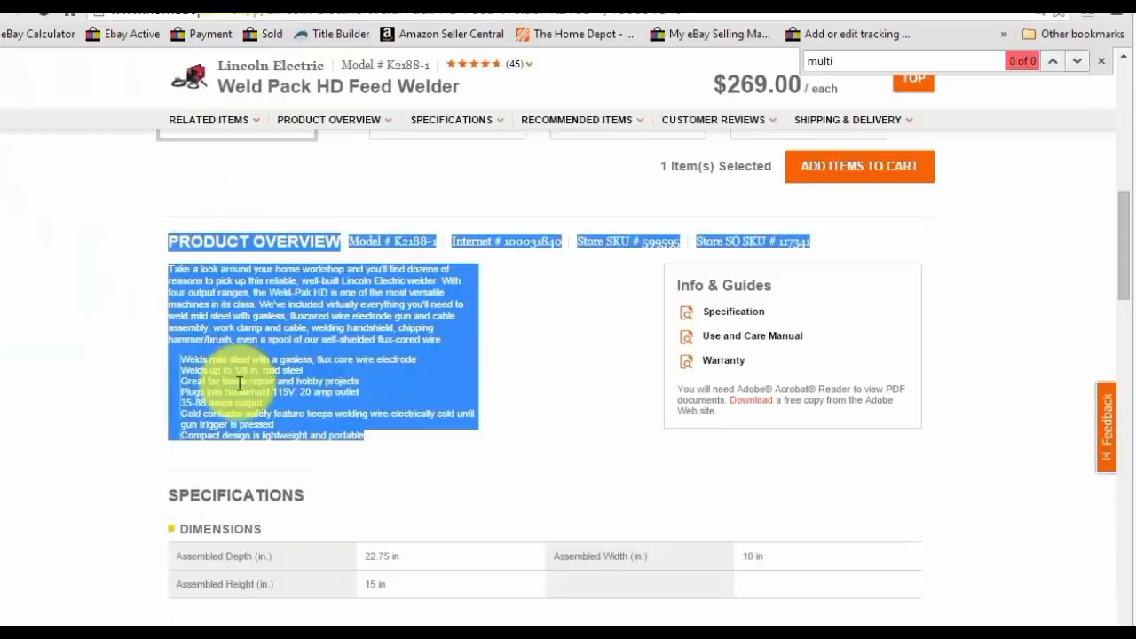
{"action": "scroll", "coordinate": [237, 387], "scroll_direction": "down", "scroll_amount": 1}
{"action": "left_click_drag", "start_coordinate": [165, 410], "coordinate": [646, 603]}
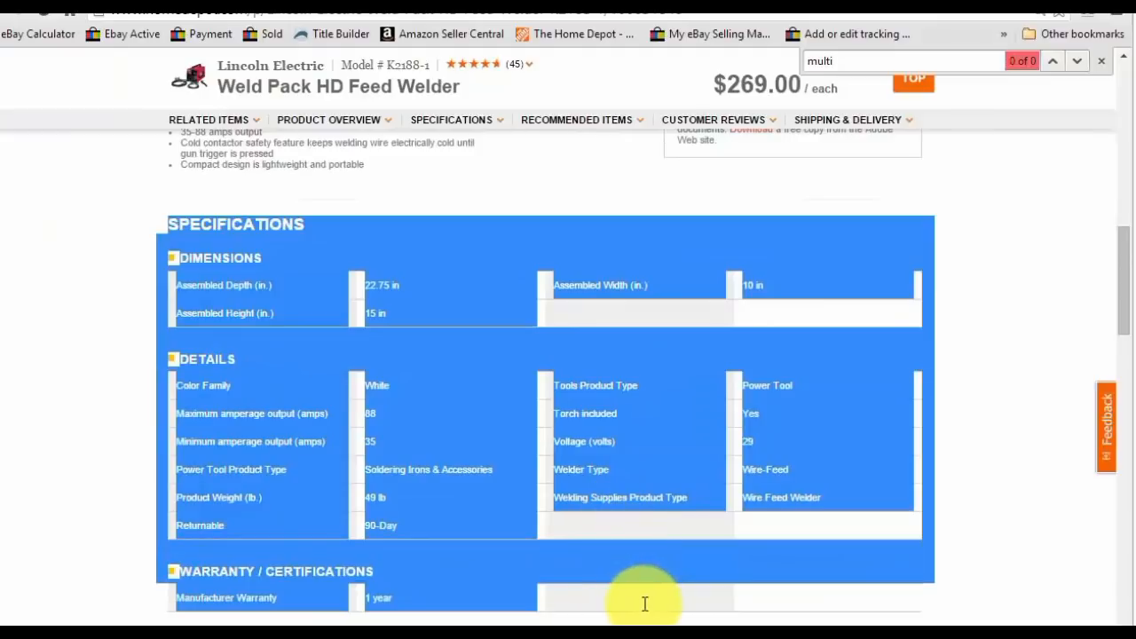
{"action": "left_click", "coordinate": [102, 3]}
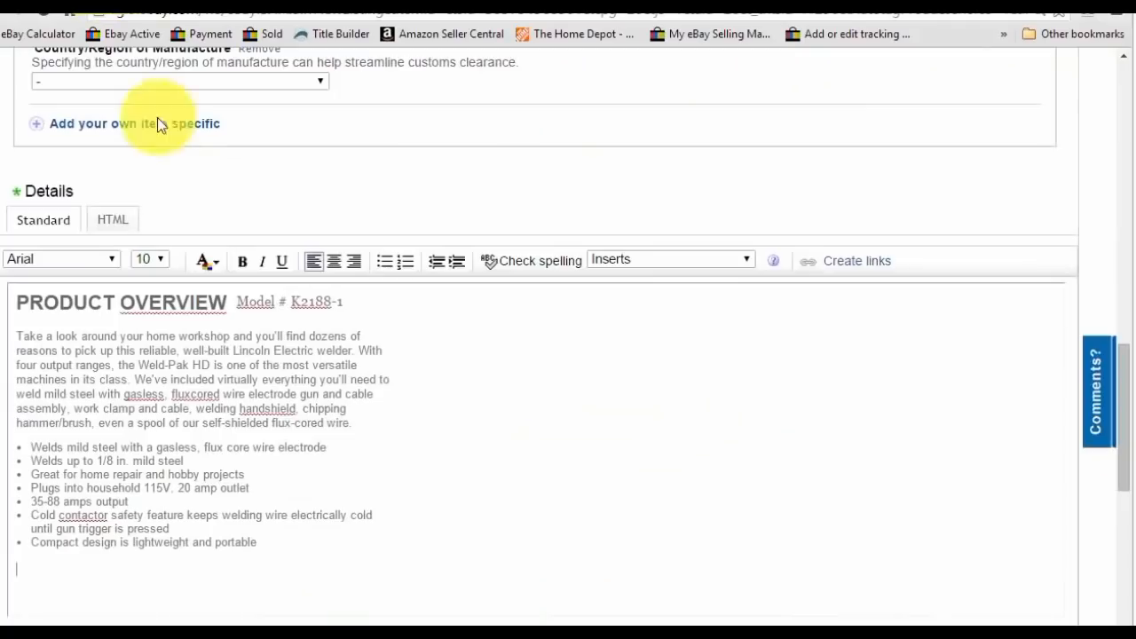
{"action": "left_click", "coordinate": [112, 585]}
{"action": "left_click", "coordinate": [88, 576]}
{"action": "key", "text": "ctrl+v"}
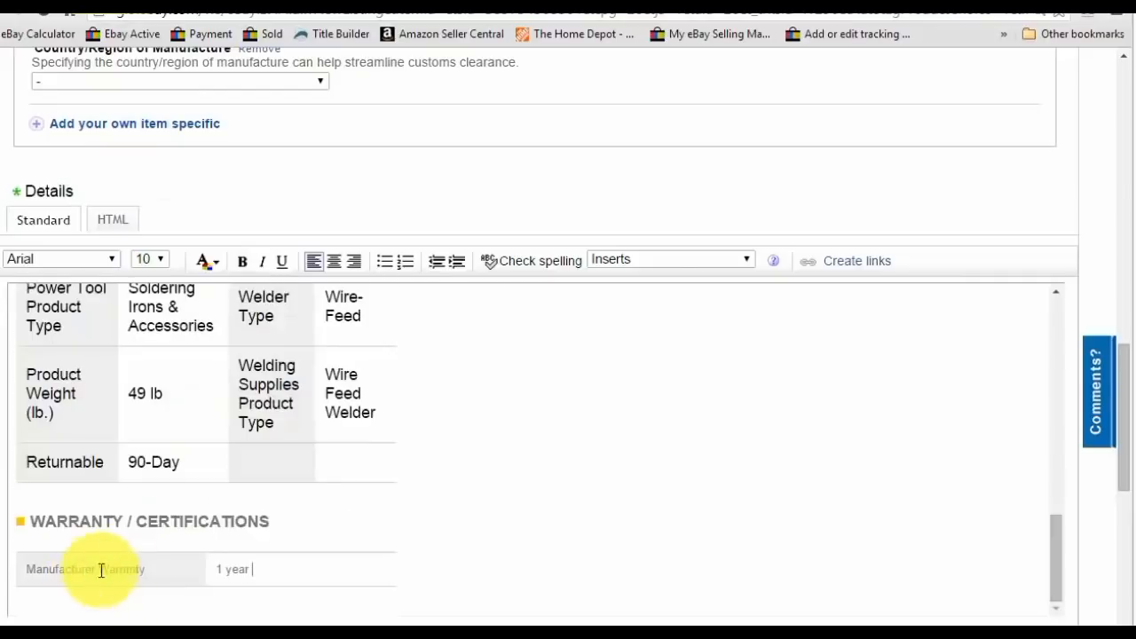
Review the pasted description and change the Returnable value in its Details table to 14-Day.
{"action": "scroll", "coordinate": [305, 490], "scroll_direction": "up", "scroll_amount": 10}
{"action": "scroll", "coordinate": [304, 499], "scroll_direction": "up", "scroll_amount": 5}
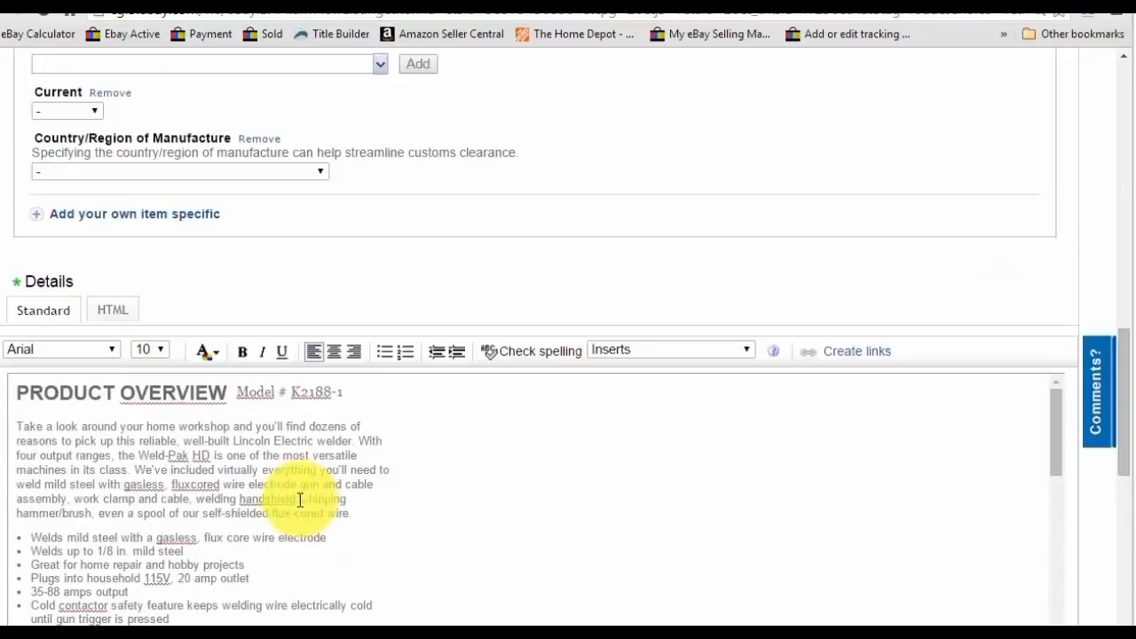
{"action": "scroll", "coordinate": [286, 502], "scroll_direction": "down", "scroll_amount": 15}
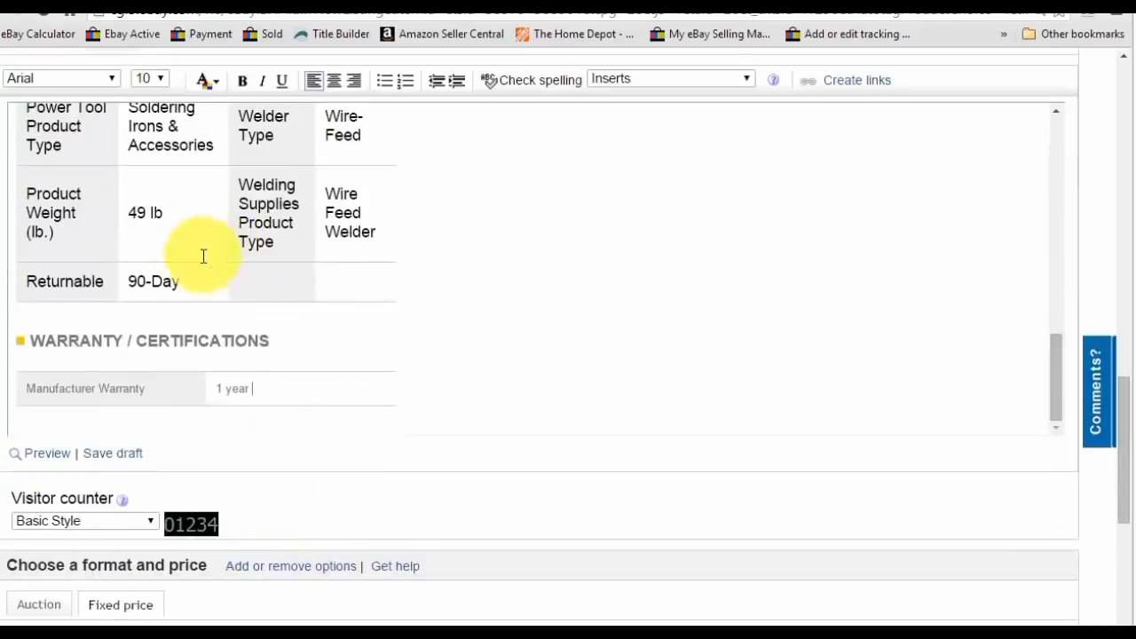
{"action": "left_click", "coordinate": [145, 281]}
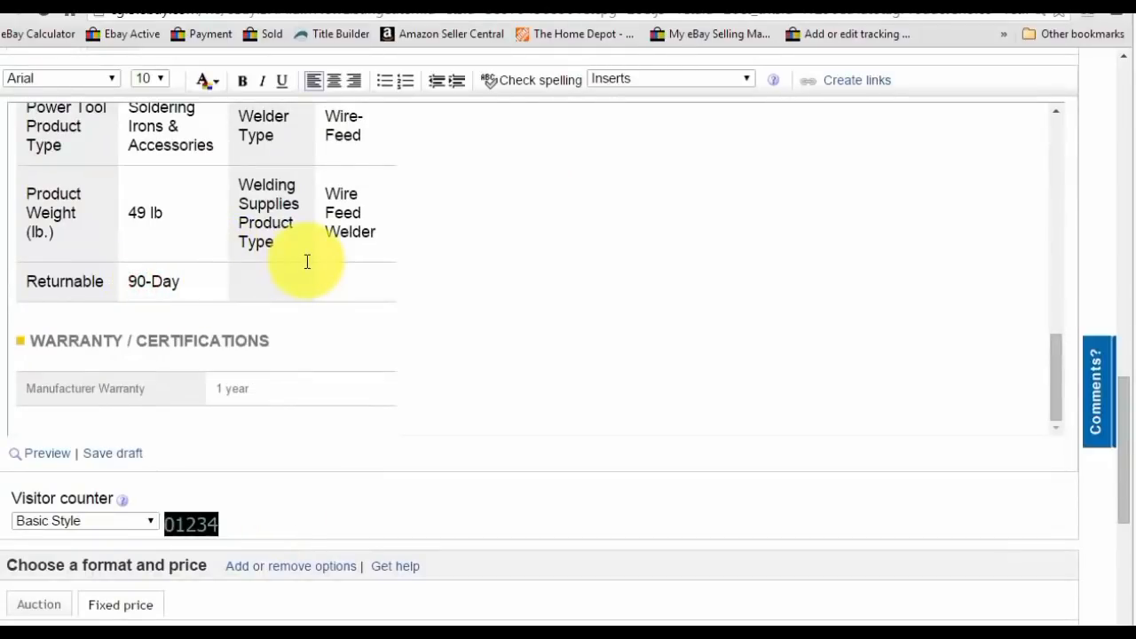
{"action": "scroll", "coordinate": [314, 426], "scroll_direction": "up", "scroll_amount": 10}
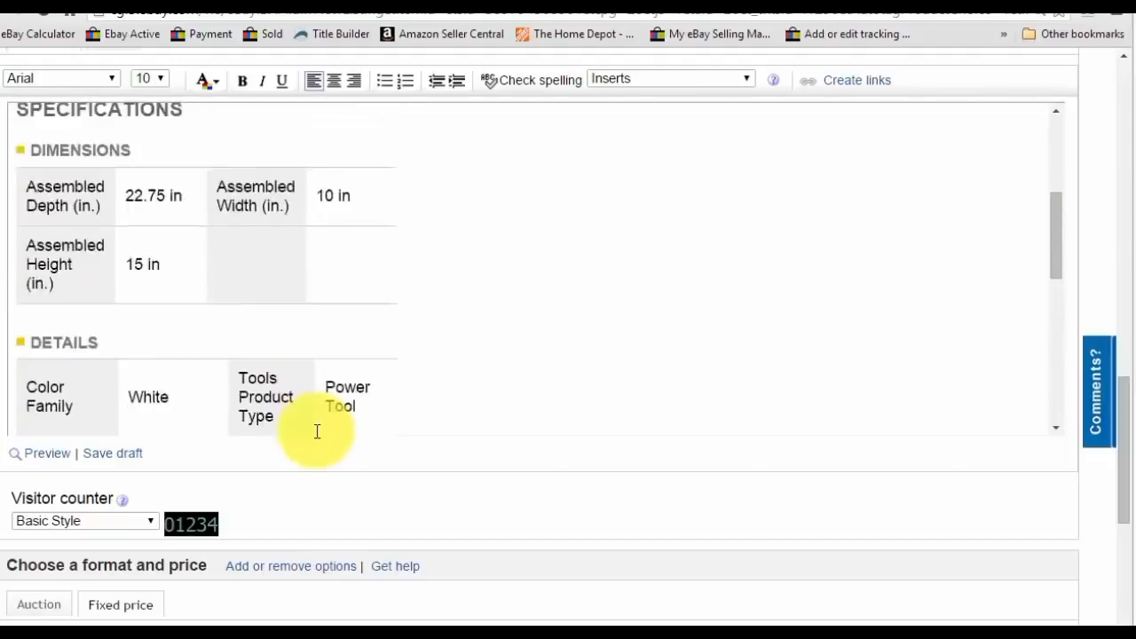
{"action": "scroll", "coordinate": [408, 447], "scroll_direction": "down", "scroll_amount": 10}
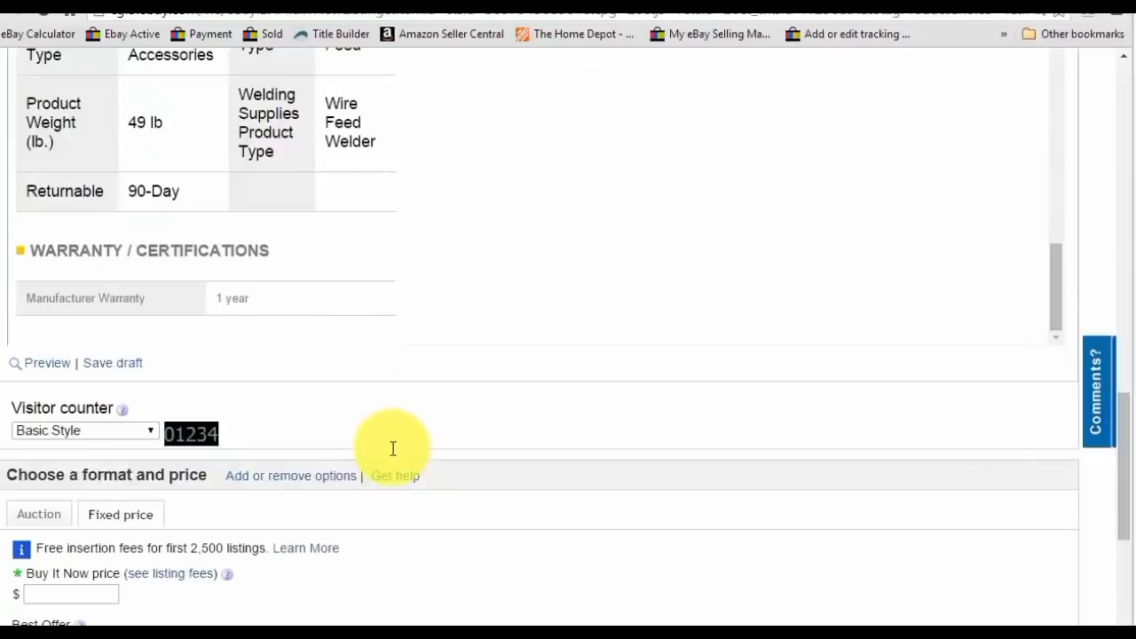
{"action": "left_click", "coordinate": [147, 196]}
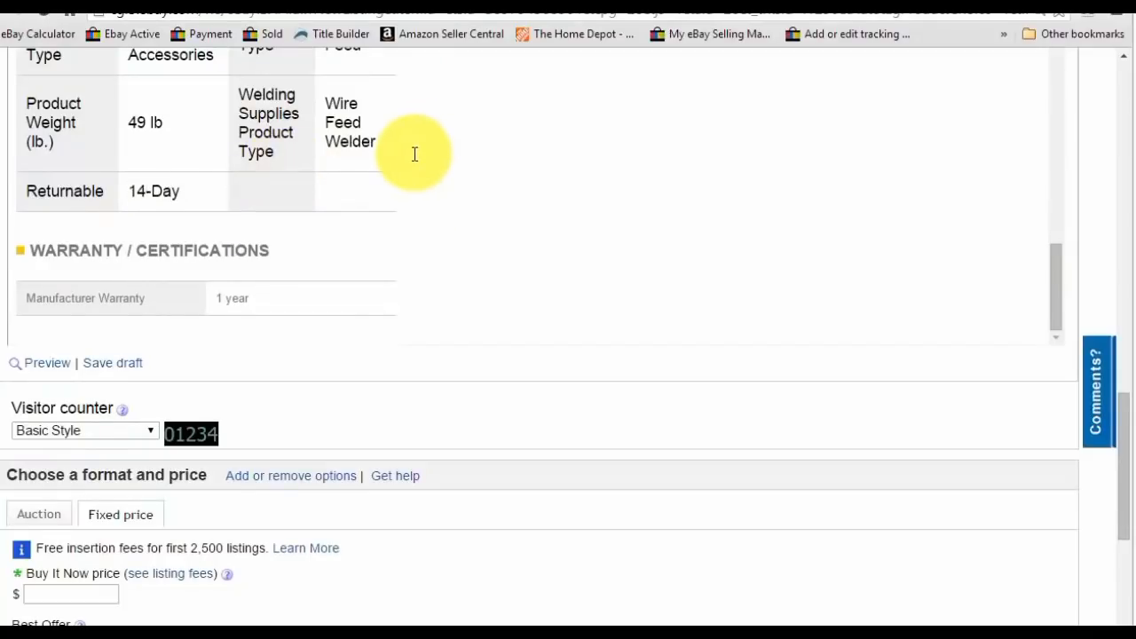
Check the description from start to end and set the font size of all its text to 12.
{"action": "scroll", "coordinate": [411, 278], "scroll_direction": "up", "scroll_amount": 10}
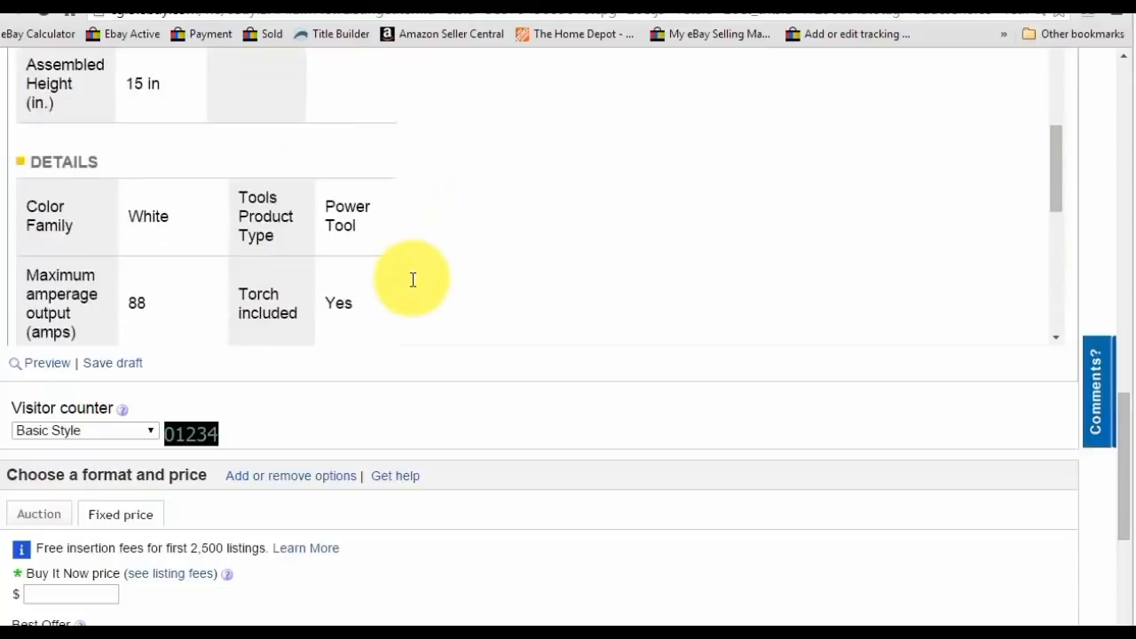
{"action": "scroll", "coordinate": [412, 277], "scroll_direction": "up", "scroll_amount": 4}
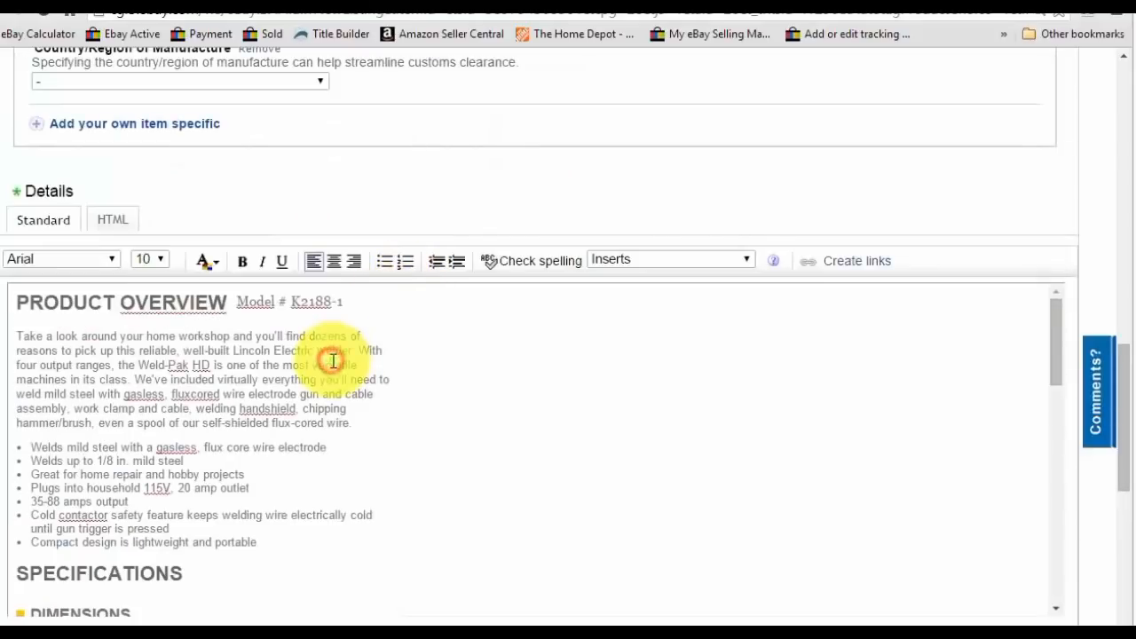
{"action": "scroll", "coordinate": [333, 360], "scroll_direction": "down", "scroll_amount": 18}
{"action": "scroll", "coordinate": [334, 327], "scroll_direction": "up", "scroll_amount": 4}
{"action": "scroll", "coordinate": [334, 326], "scroll_direction": "up", "scroll_amount": 10}
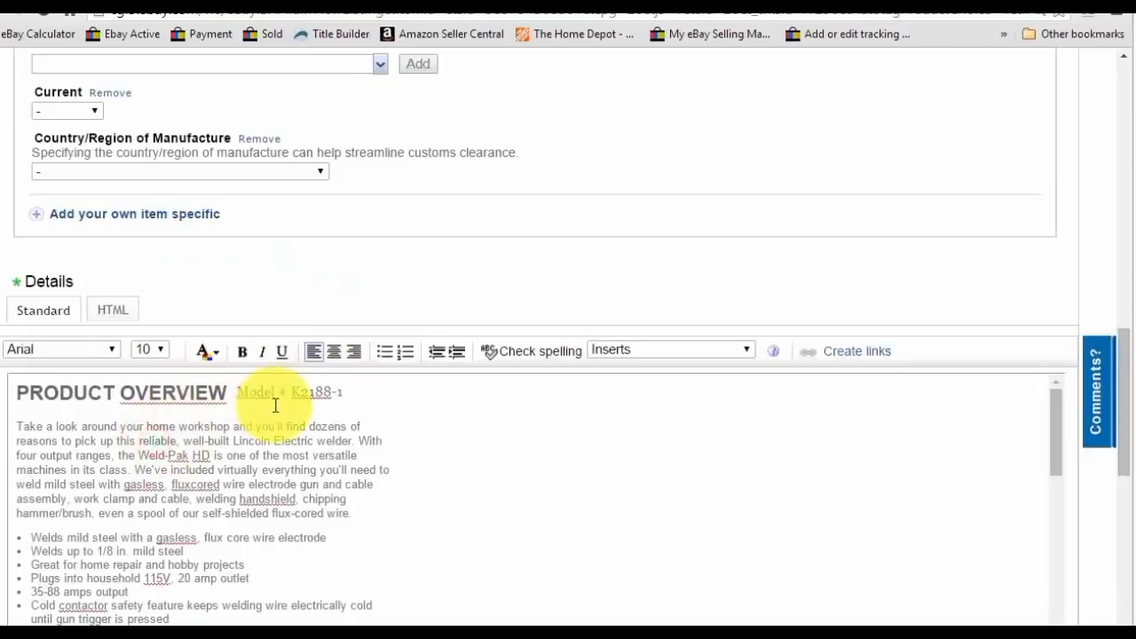
{"action": "key", "text": "ctrl+a"}
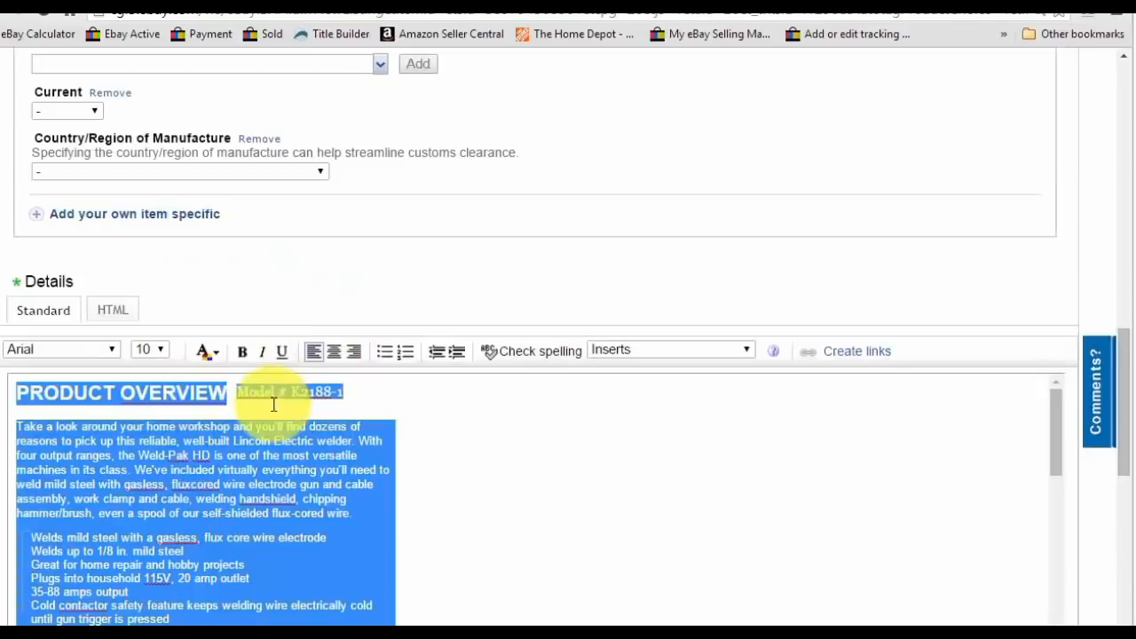
{"action": "left_click", "coordinate": [153, 349]}
{"action": "left_click", "coordinate": [160, 390]}
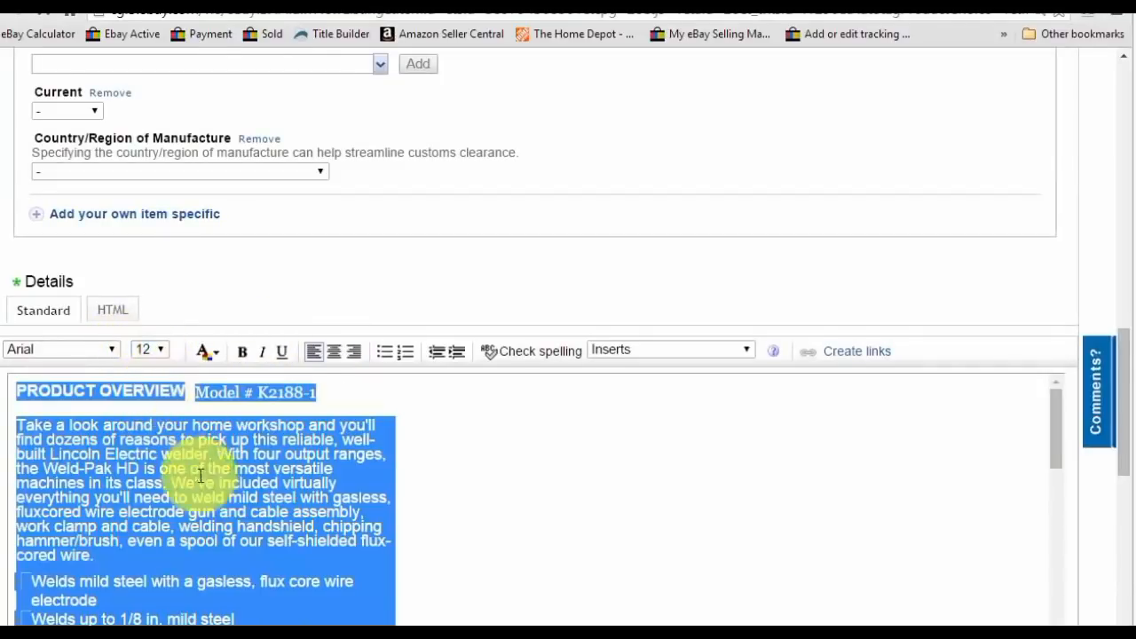
Set the colour of all the description text to black and check the text through the specification tables.
{"action": "left_click", "coordinate": [218, 354]}
{"action": "left_click", "coordinate": [316, 380]}
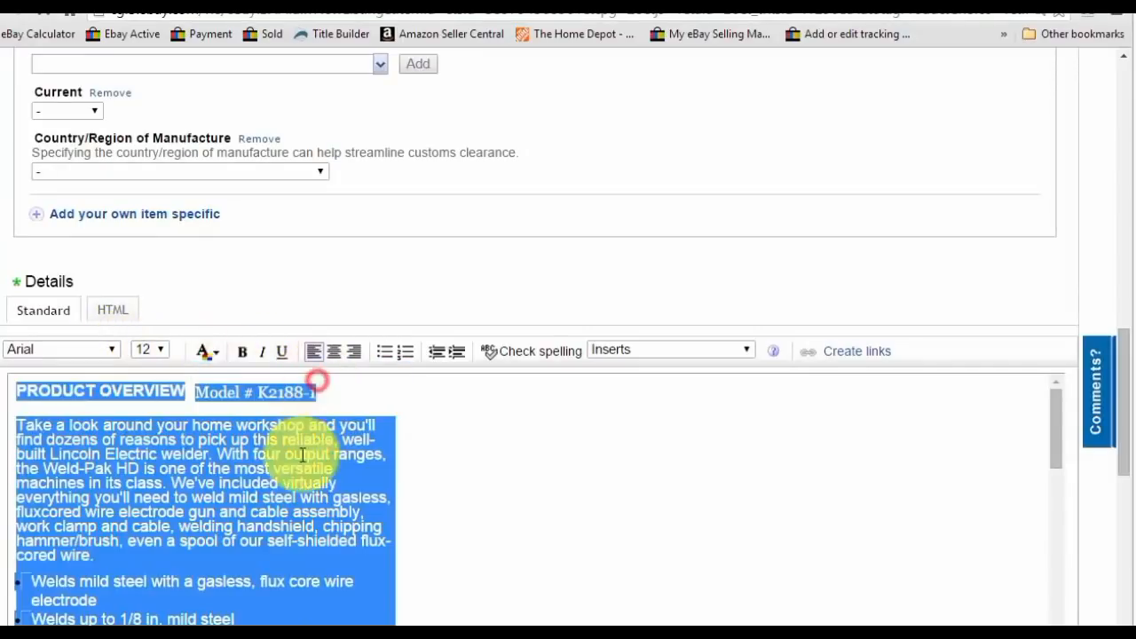
{"action": "left_click", "coordinate": [276, 462]}
{"action": "scroll", "coordinate": [223, 511], "scroll_direction": "down", "scroll_amount": 10}
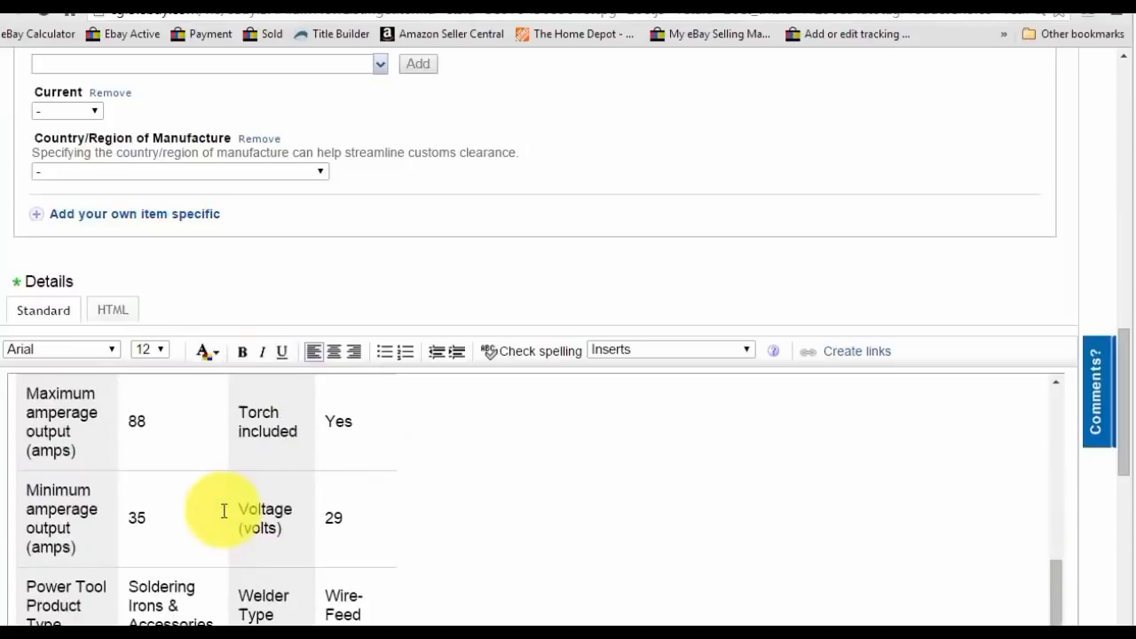
{"action": "scroll", "coordinate": [232, 410], "scroll_direction": "up", "scroll_amount": 10}
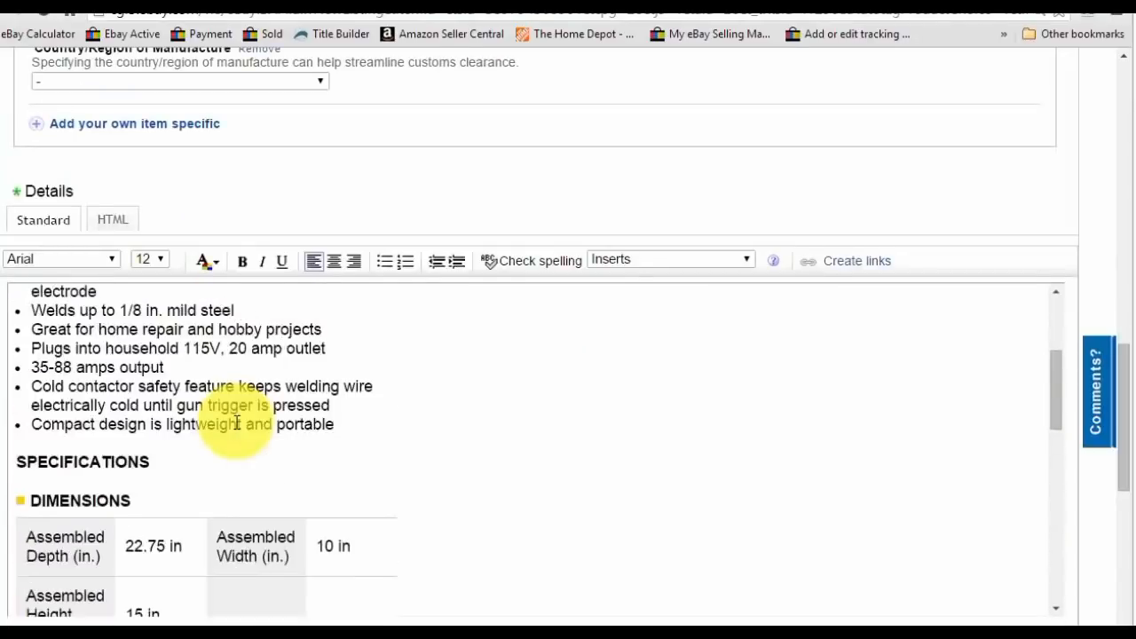
{"action": "left_click_drag", "start_coordinate": [14, 482], "coordinate": [266, 626]}
{"action": "left_click", "coordinate": [229, 530]}
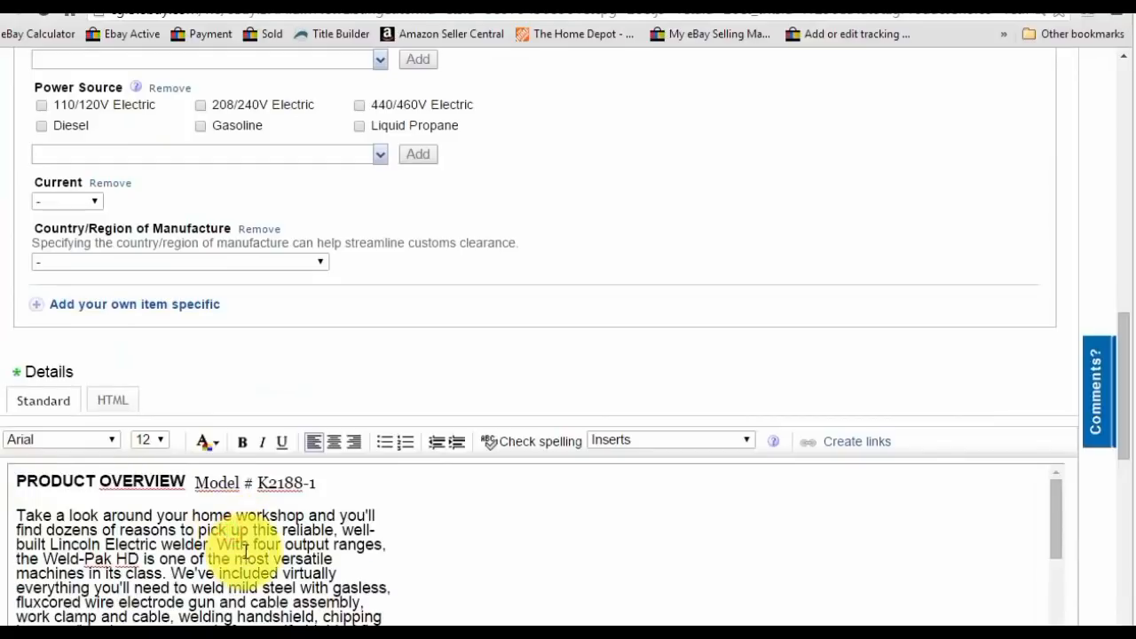
Set the font of the entire description to Verdana and check it down to the Warranty / Certifications table.
{"action": "key", "text": "ctrl+a"}
{"action": "scroll", "coordinate": [254, 551], "scroll_direction": "down", "scroll_amount": 8}
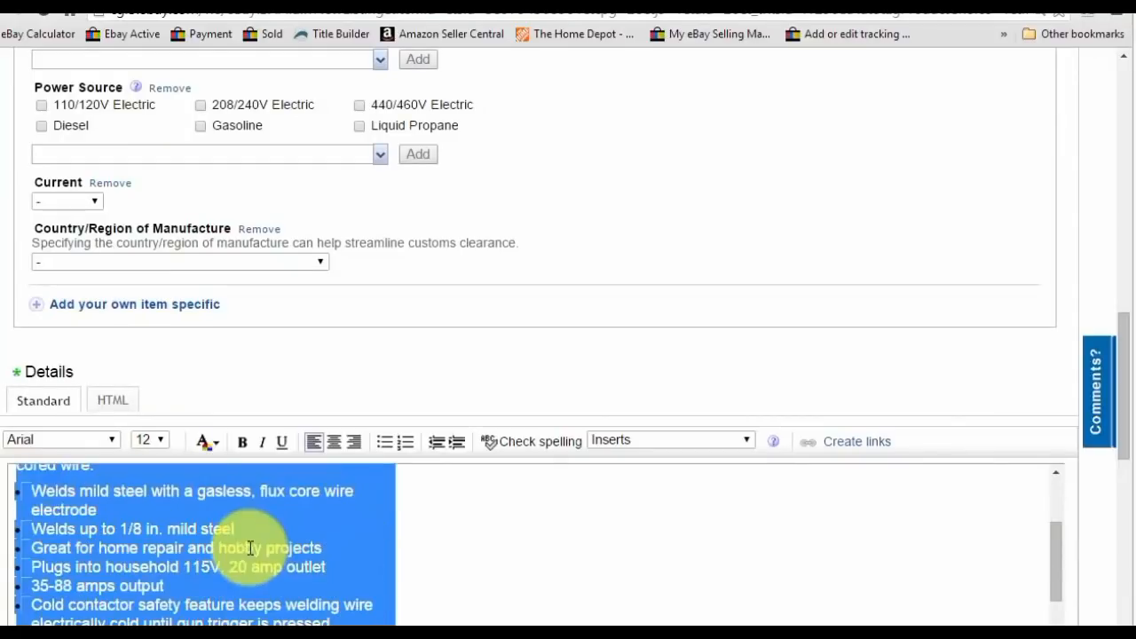
{"action": "left_click", "coordinate": [113, 441]}
{"action": "left_click", "coordinate": [35, 568]}
{"action": "left_click", "coordinate": [185, 550]}
{"action": "scroll", "coordinate": [236, 549], "scroll_direction": "up", "scroll_amount": 6}
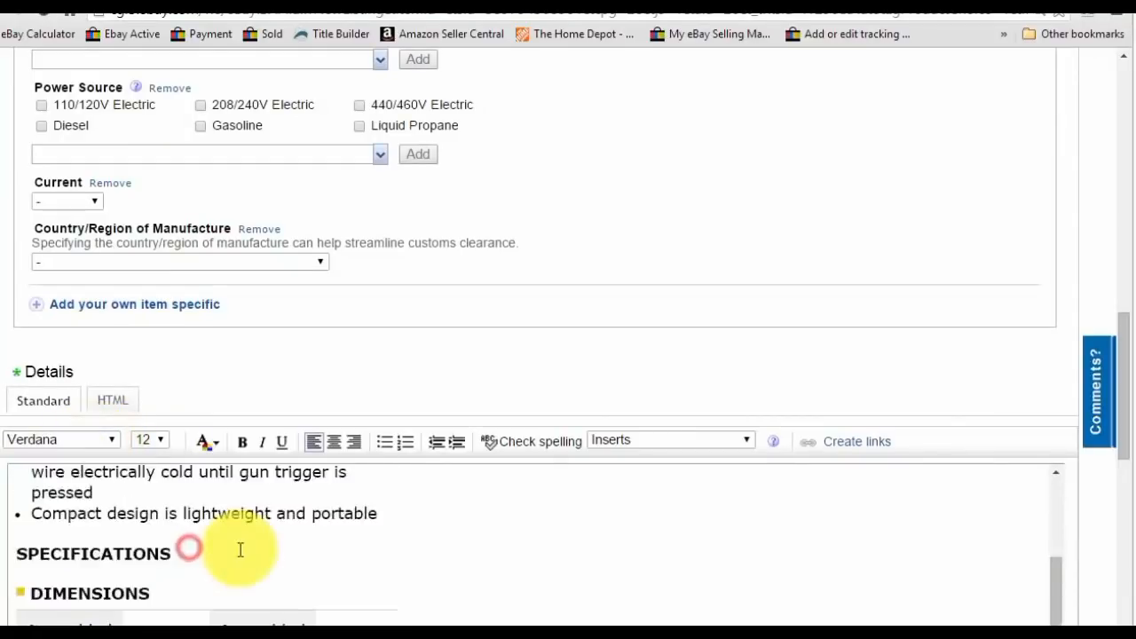
{"action": "scroll", "coordinate": [236, 553], "scroll_direction": "down", "scroll_amount": 10}
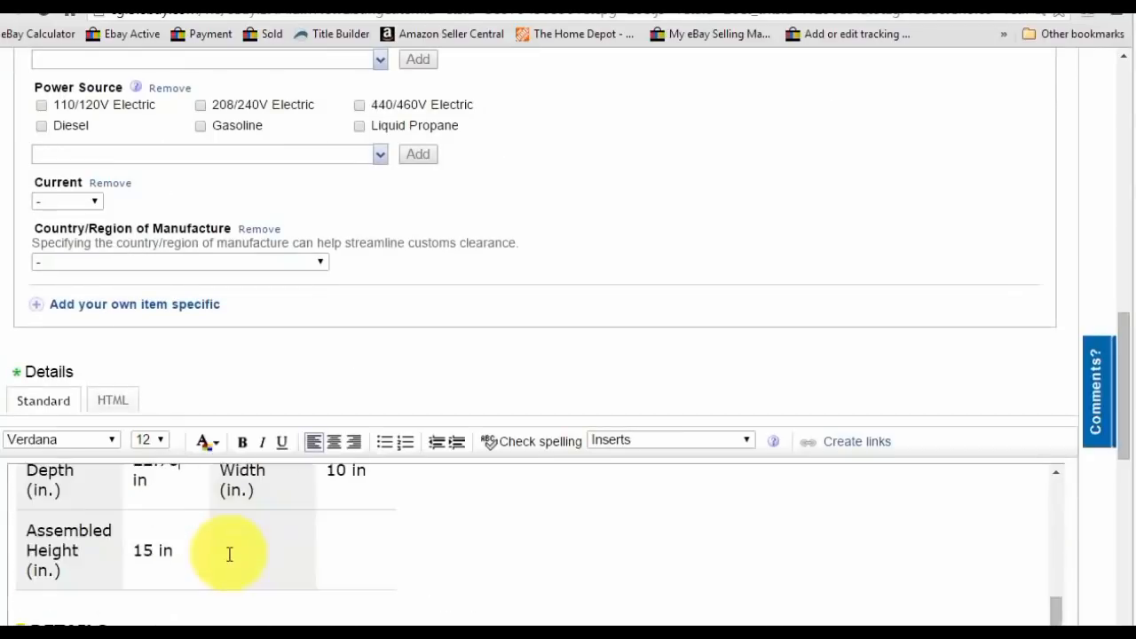
{"action": "scroll", "coordinate": [229, 554], "scroll_direction": "down", "scroll_amount": 6}
{"action": "scroll", "coordinate": [195, 435], "scroll_direction": "down", "scroll_amount": 2}
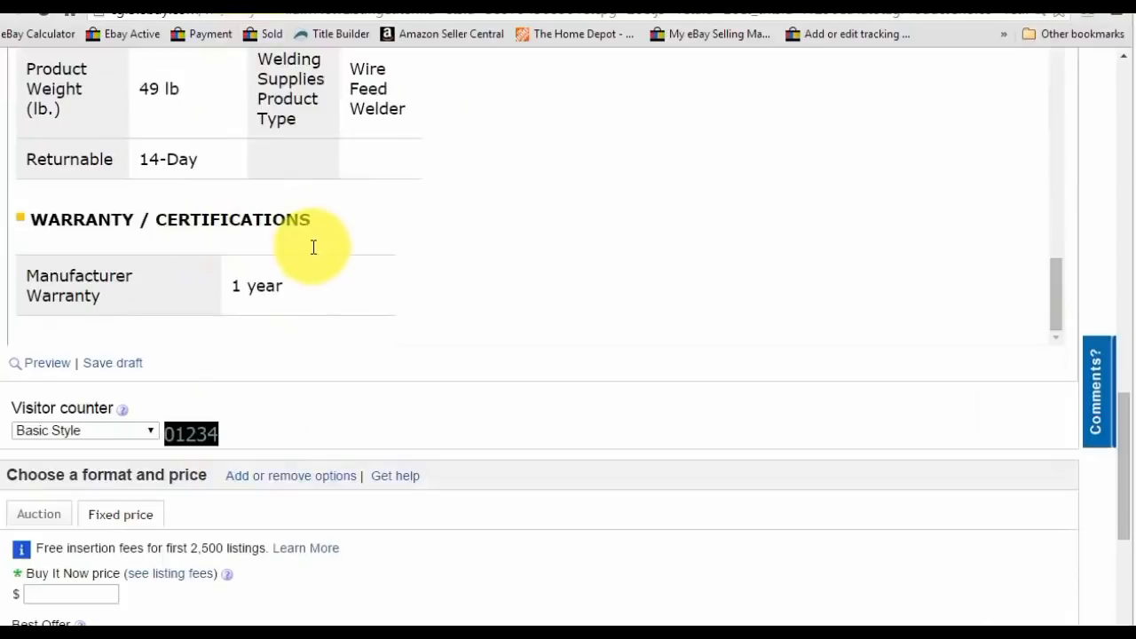
{"action": "scroll", "coordinate": [378, 263], "scroll_direction": "down", "scroll_amount": 2}
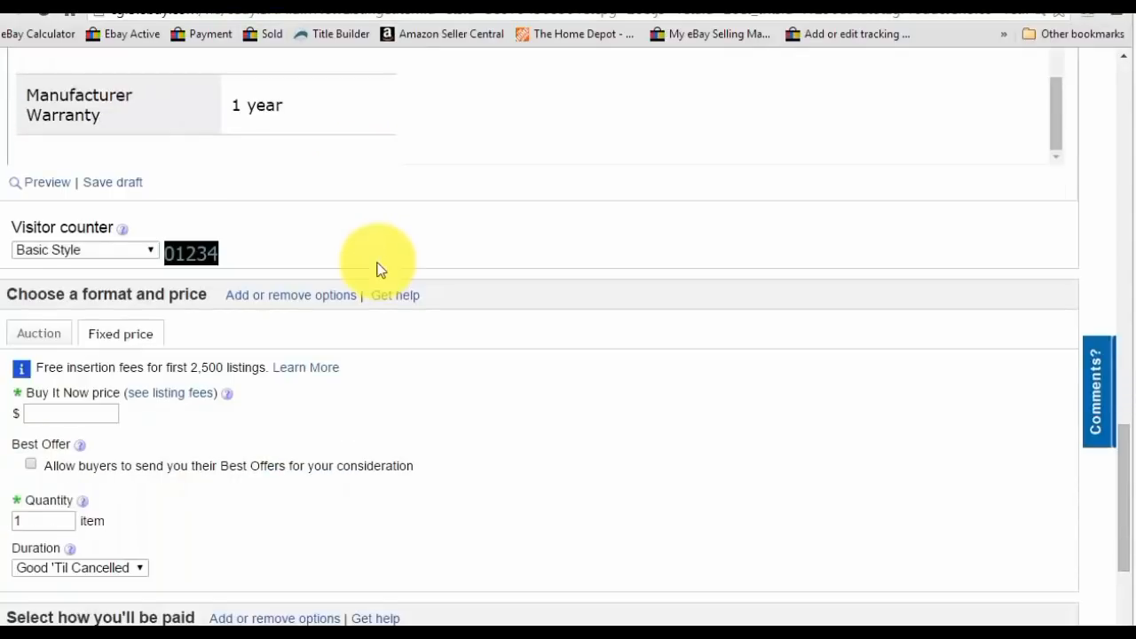